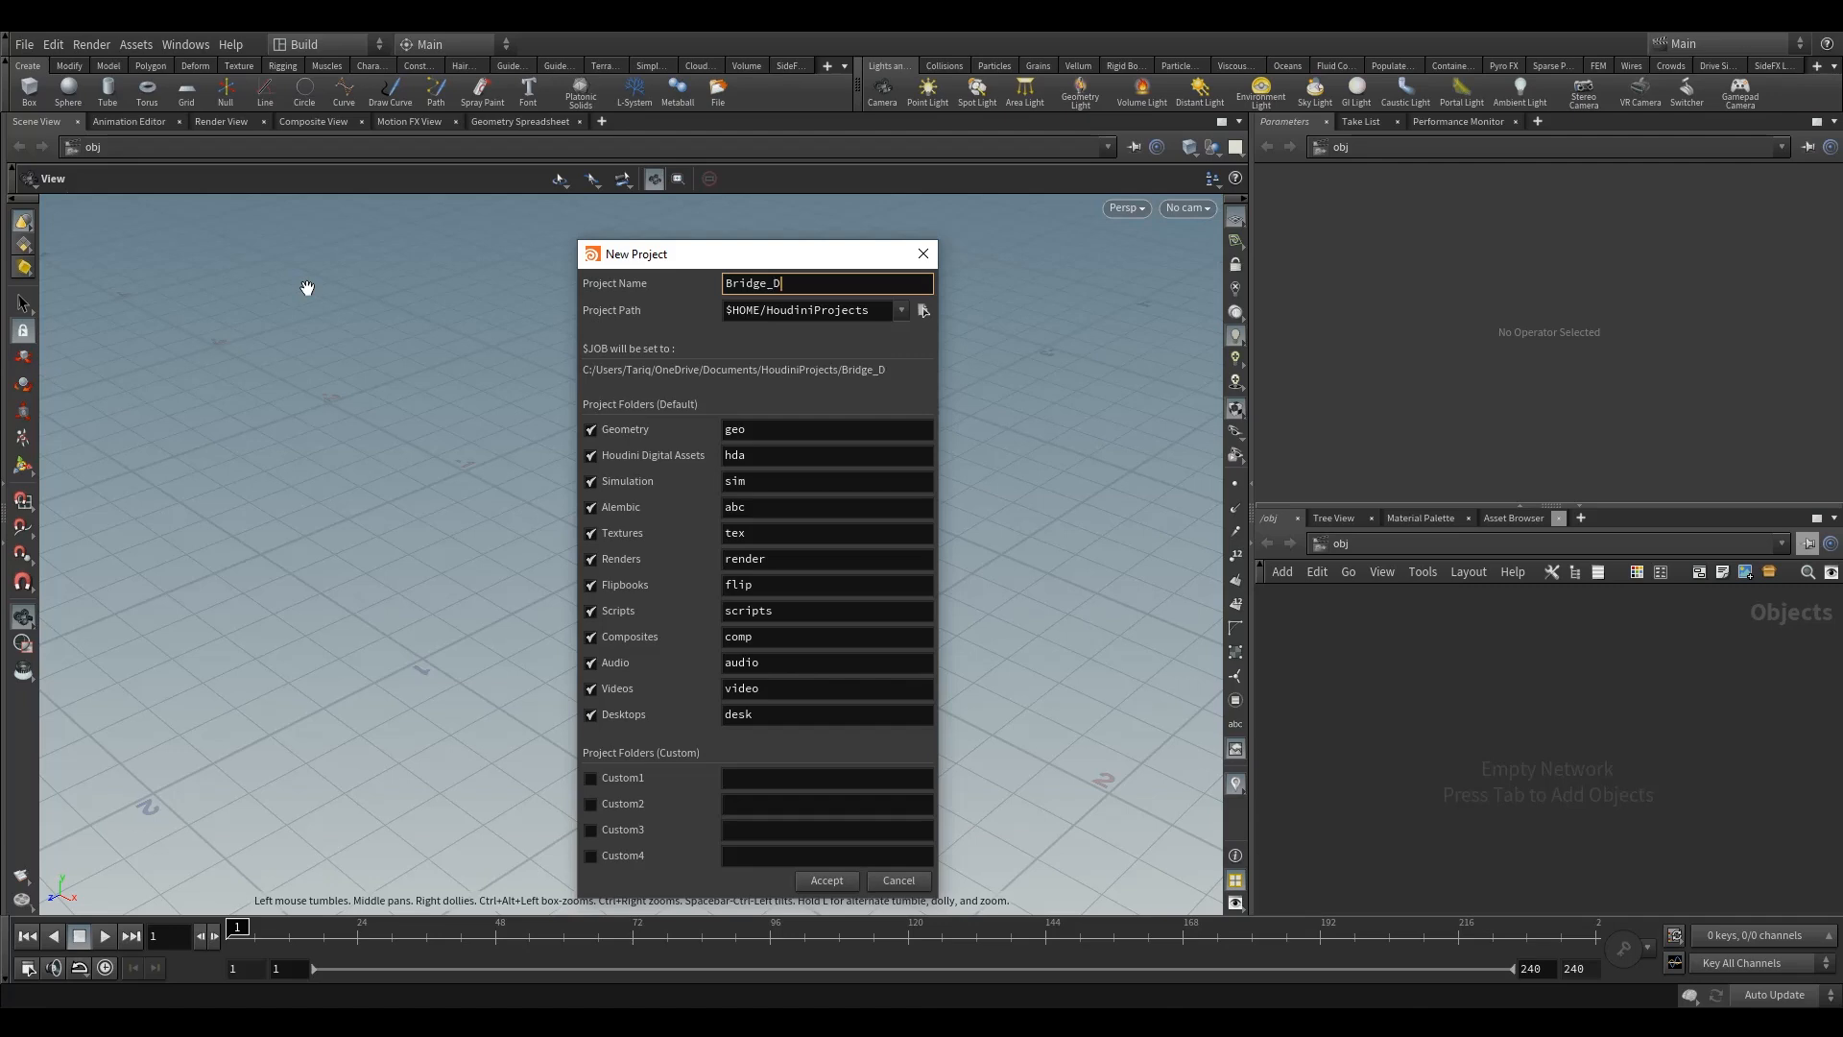
Name the new project Bridge_Destruction and set its project path to D:.
type("uction")
key("Tab")
type("D")
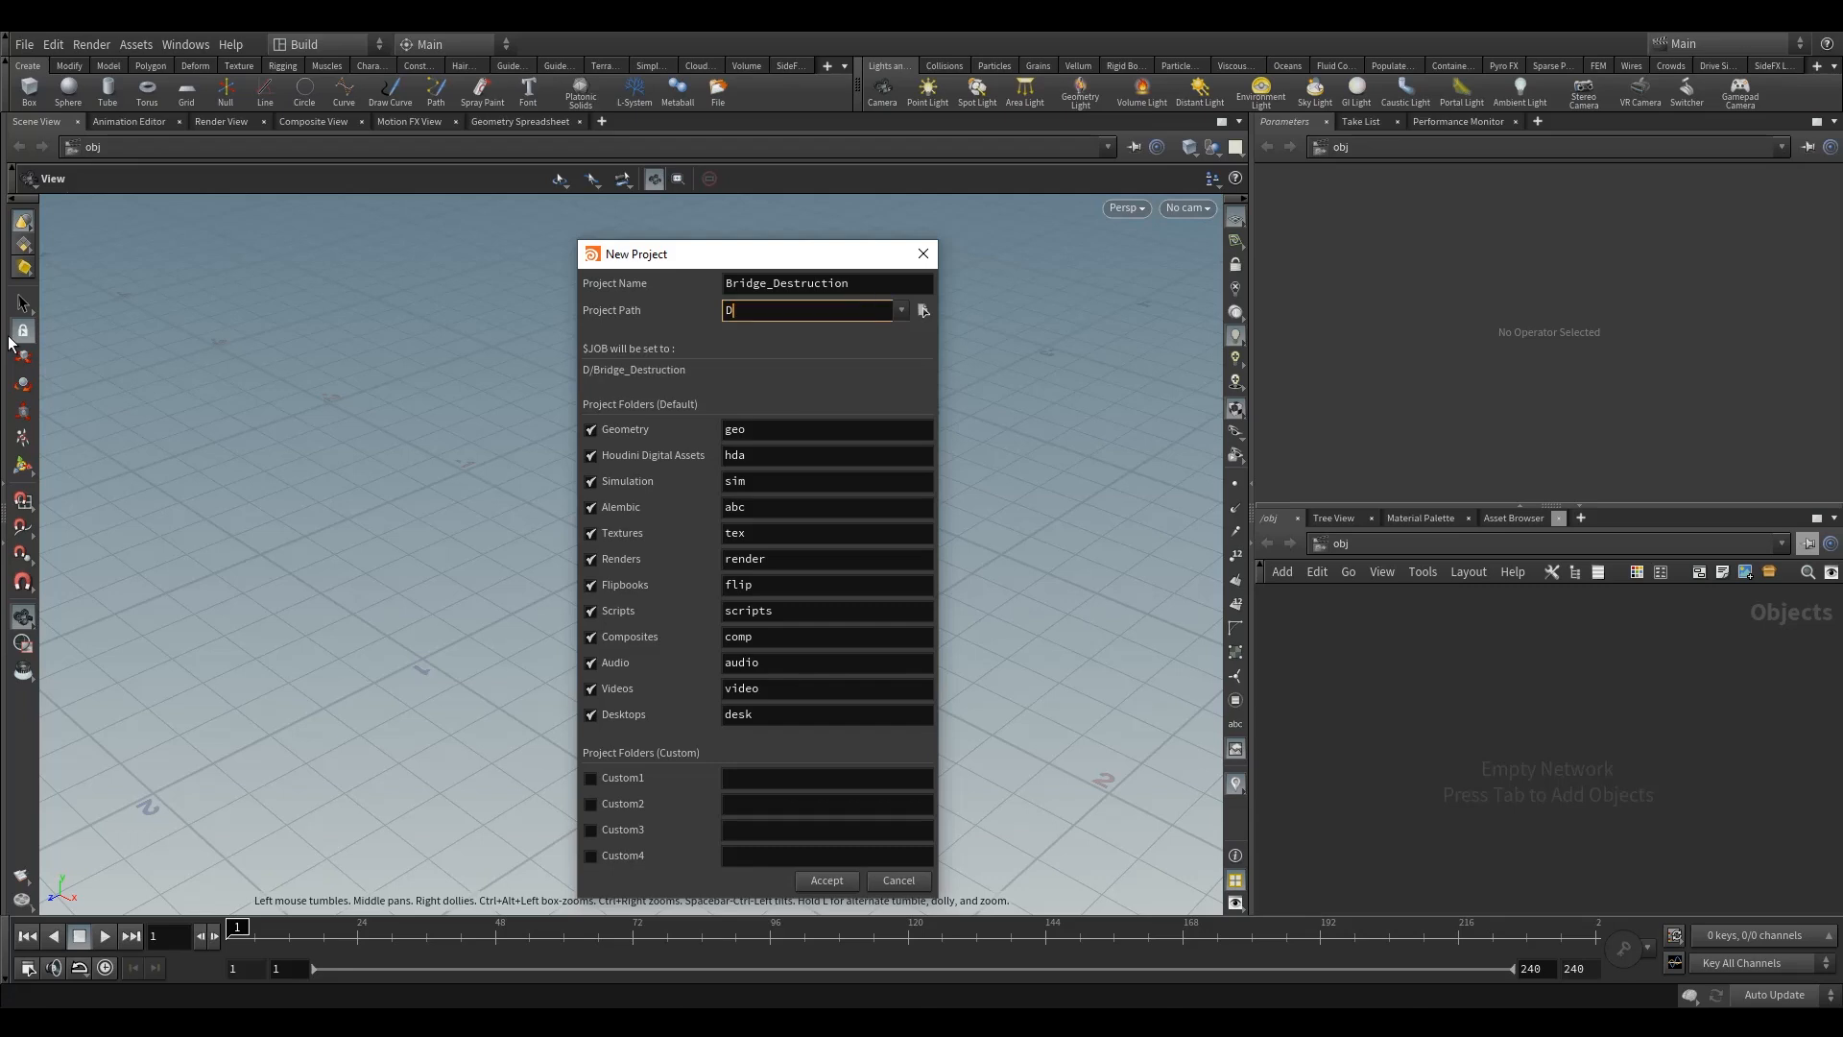
type(":")
Enable the first custom project folder, name it fbx, and create the project.
left_click(589, 777)
left_click(834, 780)
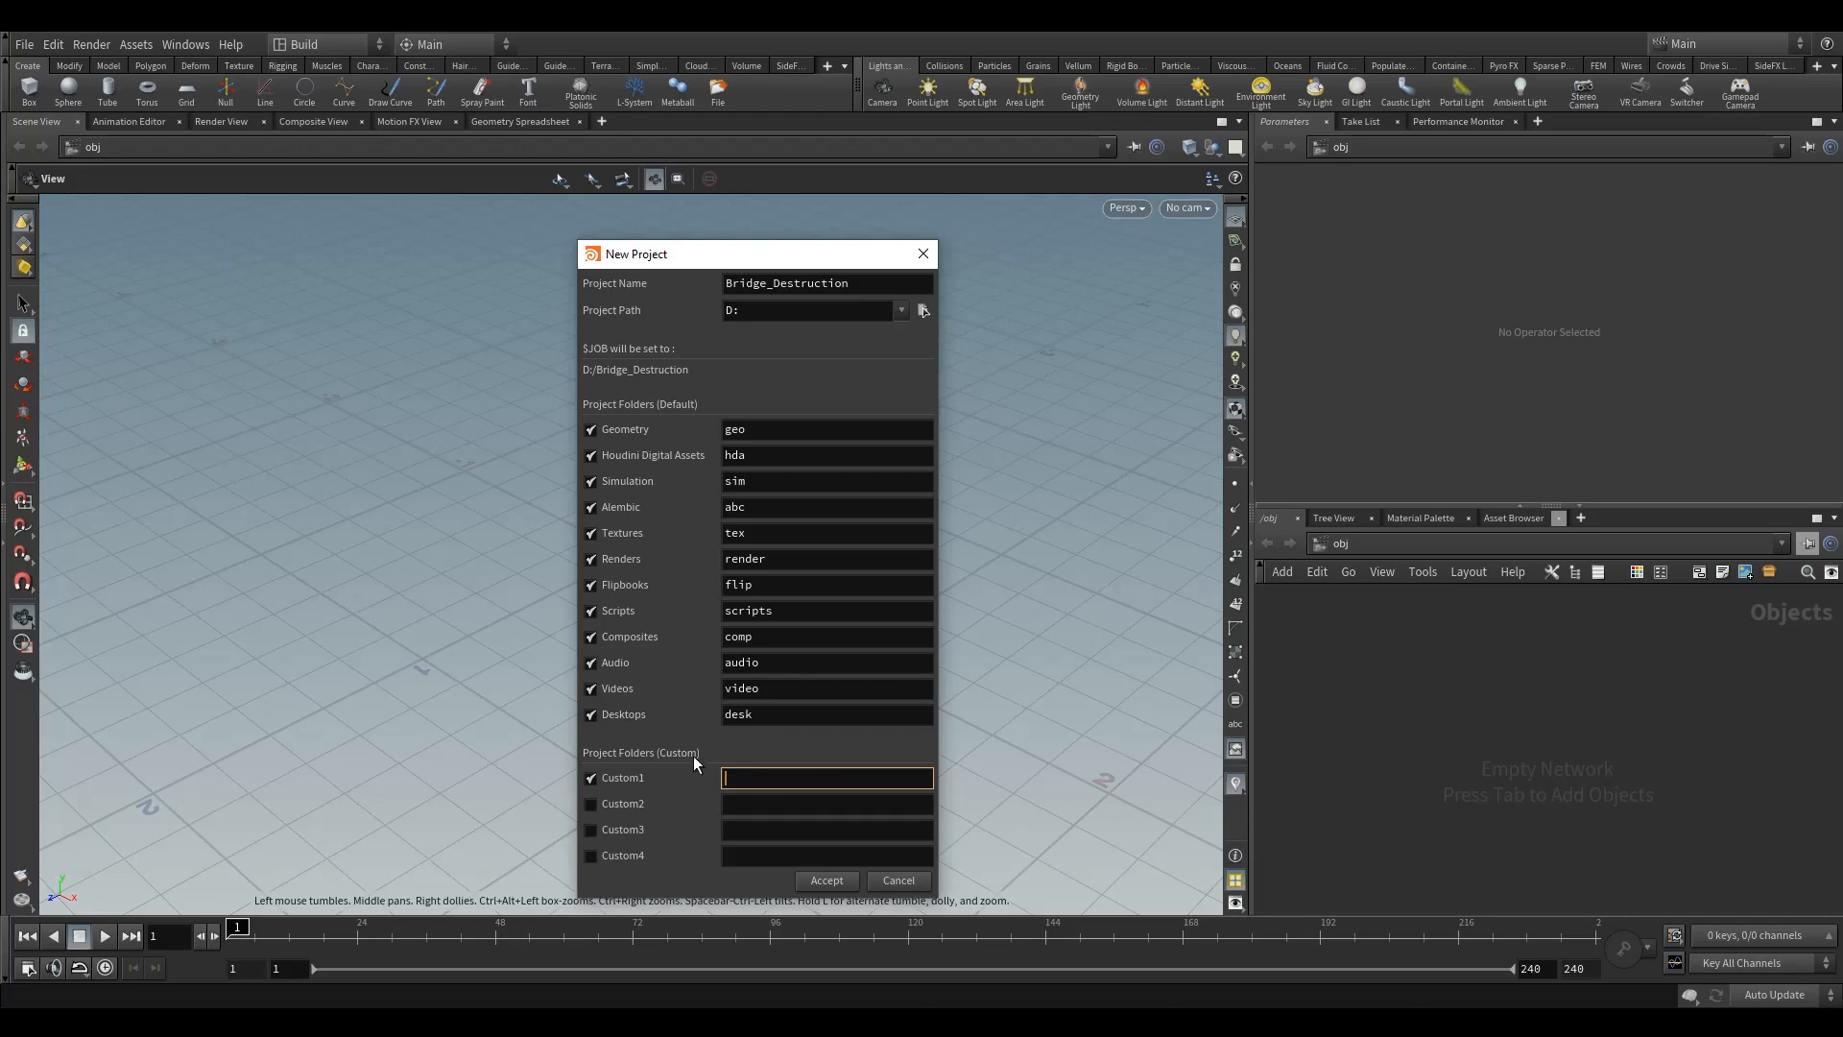
type("fbx")
left_click(751, 432)
left_click(763, 778)
left_click(816, 881)
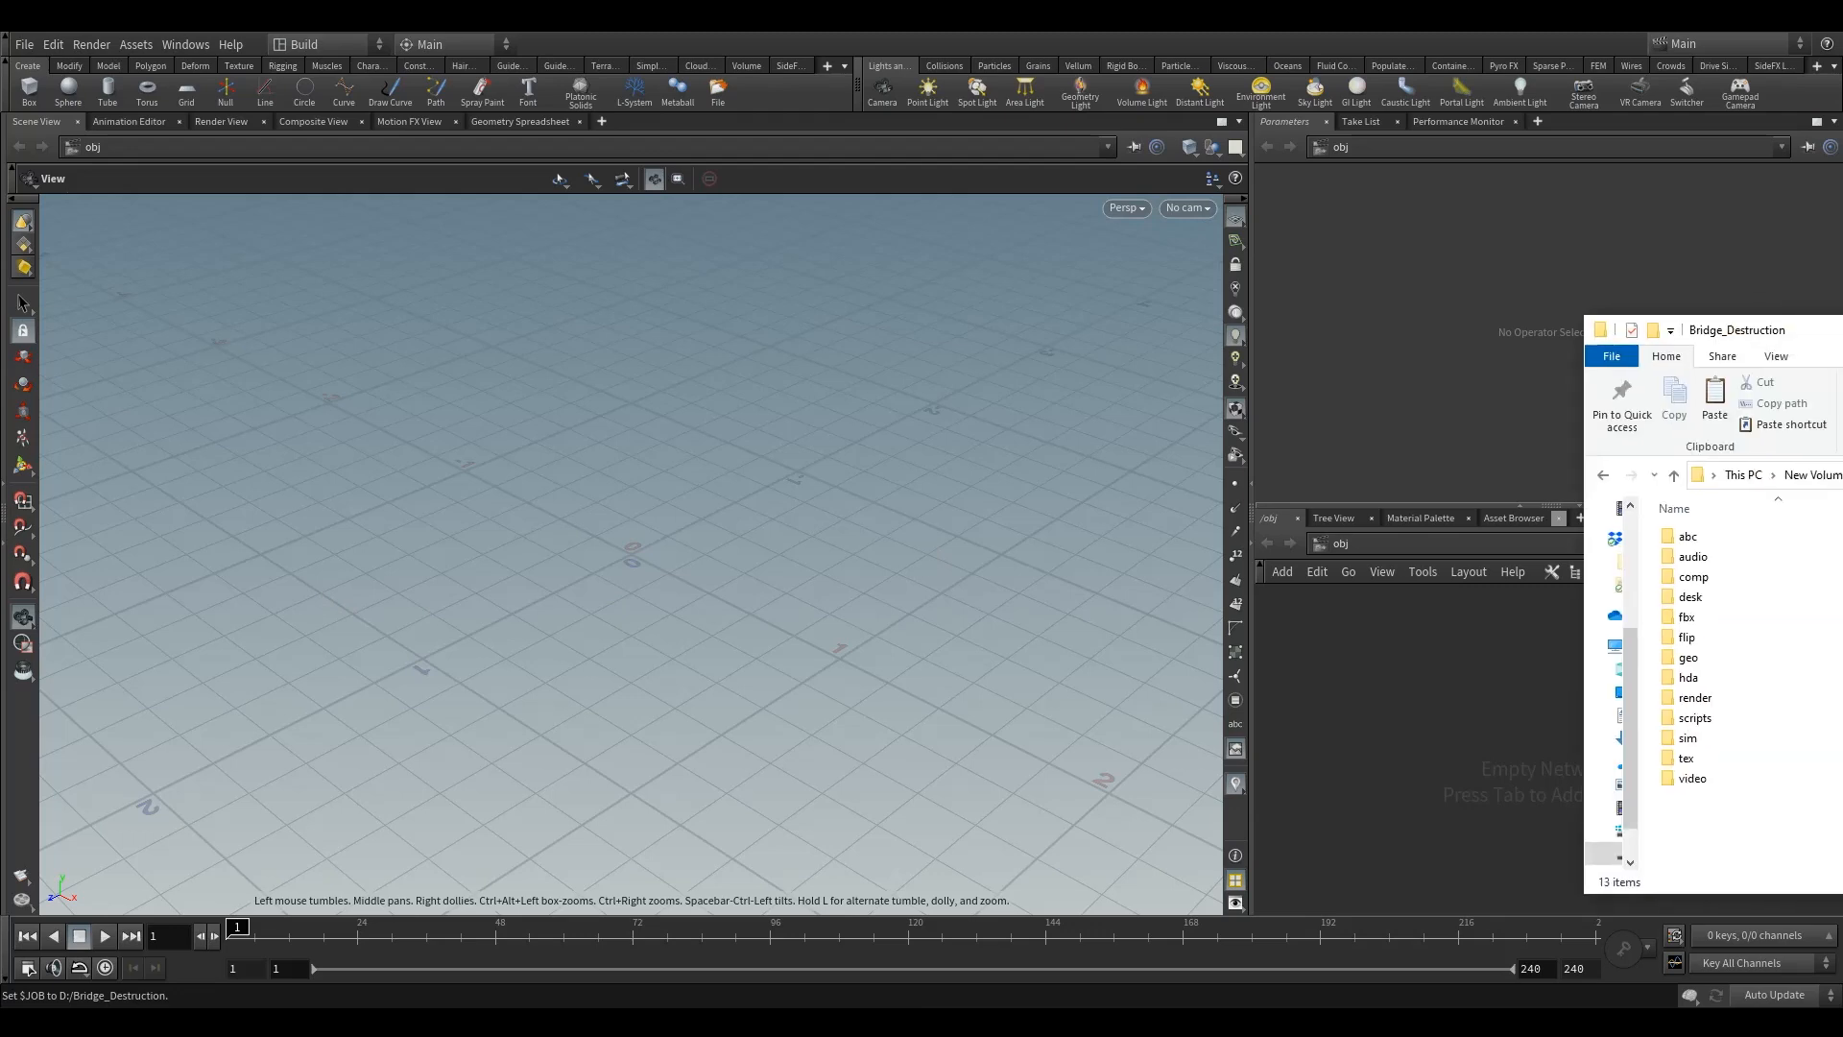
Place the manhattan_bridge model file in the project's fbx folder using File Explorer, and return to Houdini.
left_click_drag(1771, 338, 607, 273)
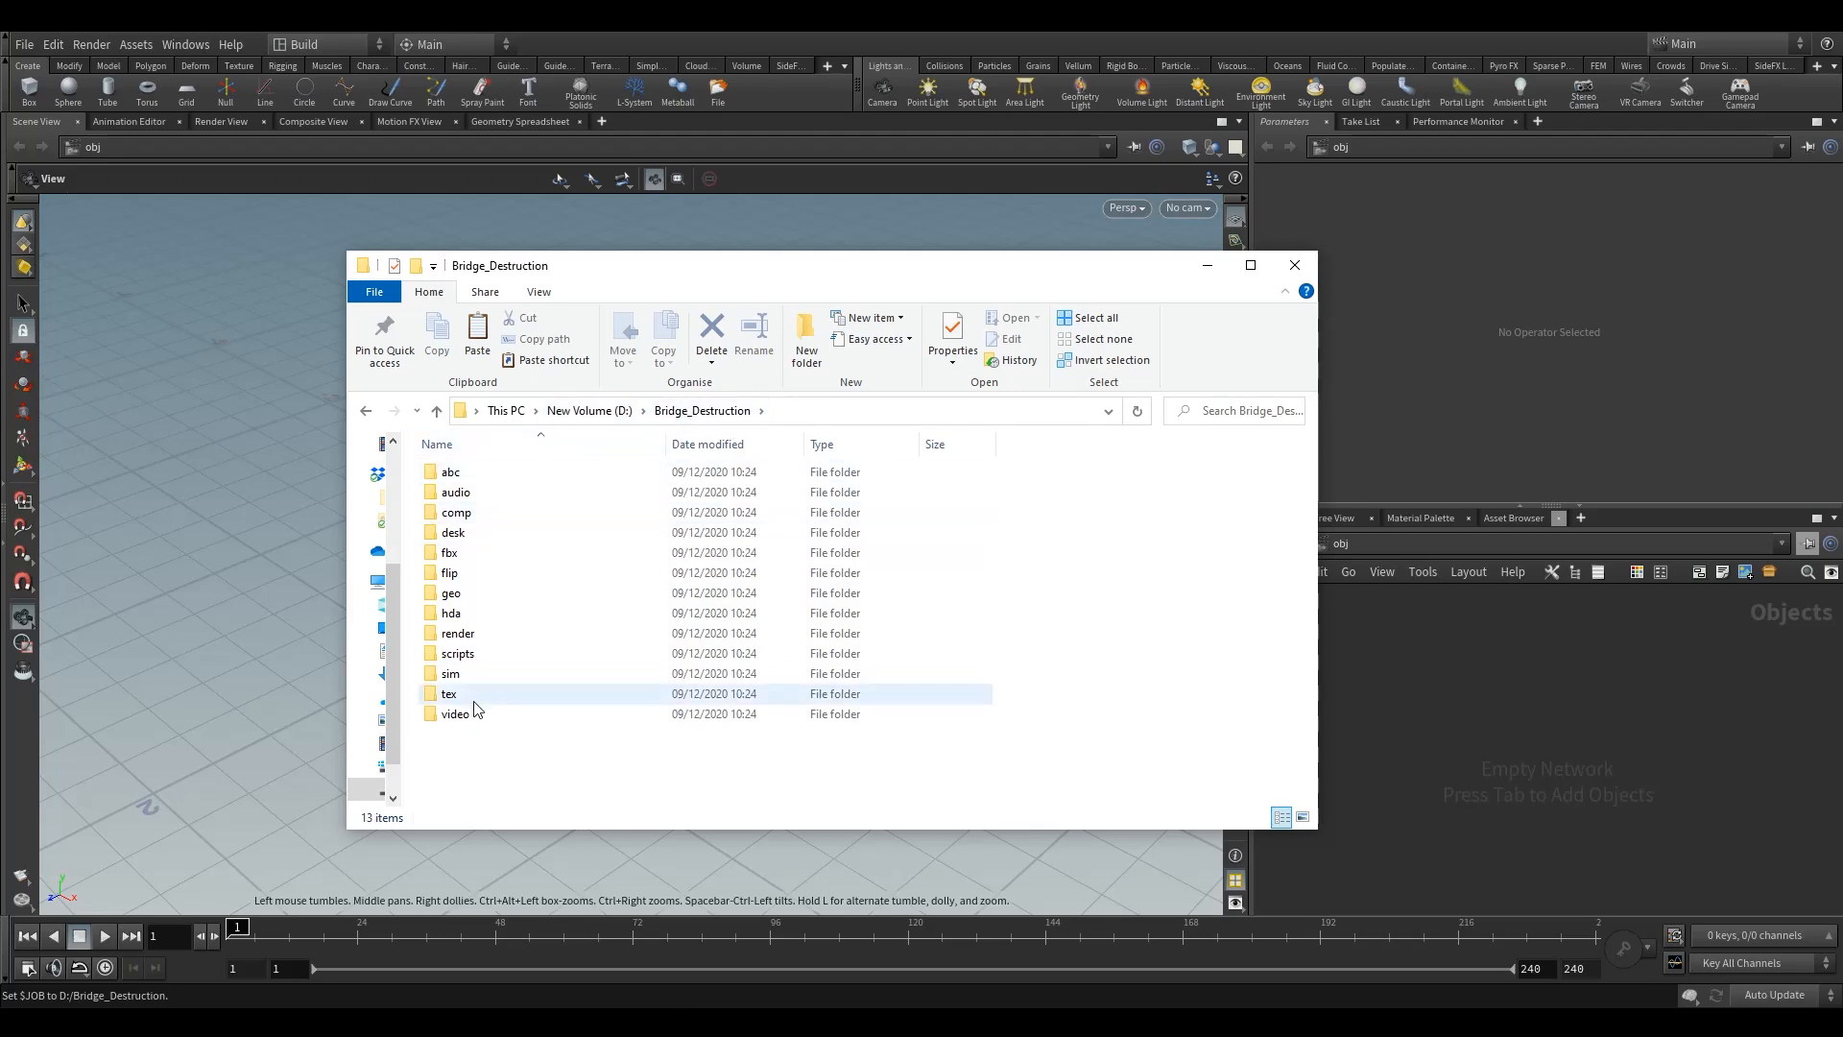
left_click(454, 557)
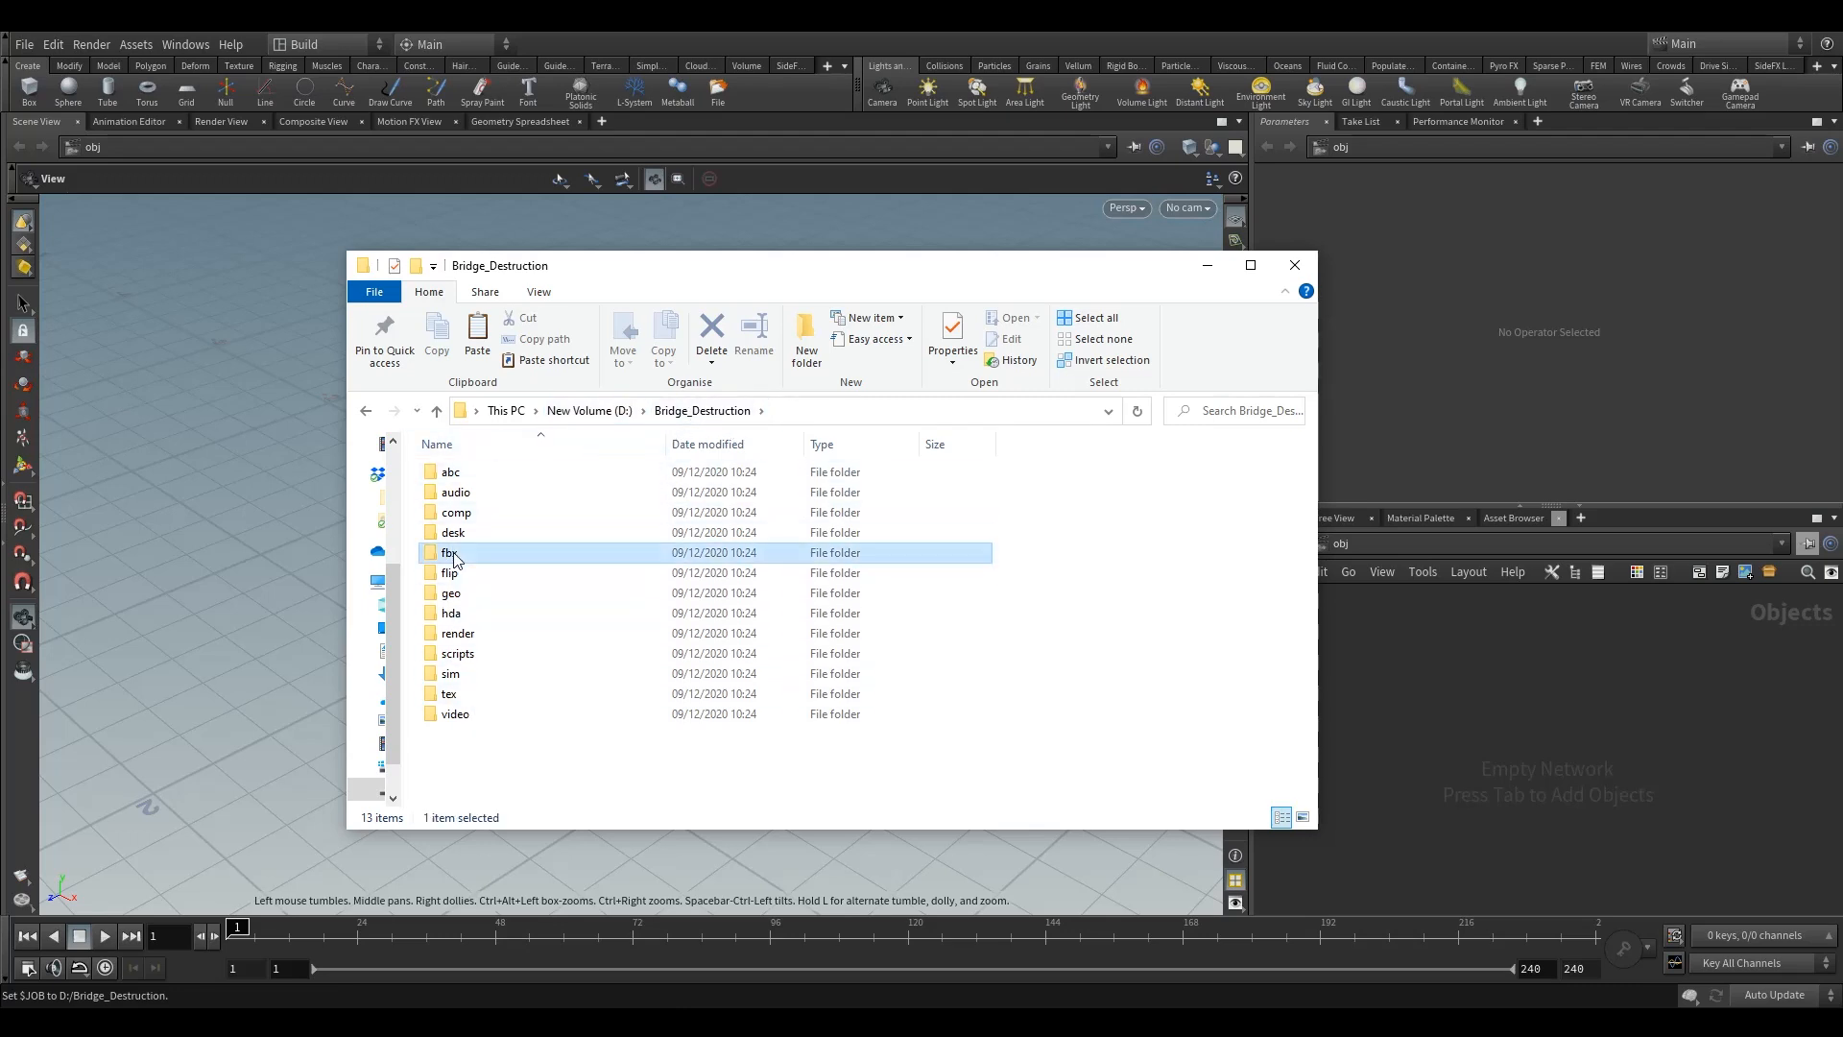
double_click(526, 563)
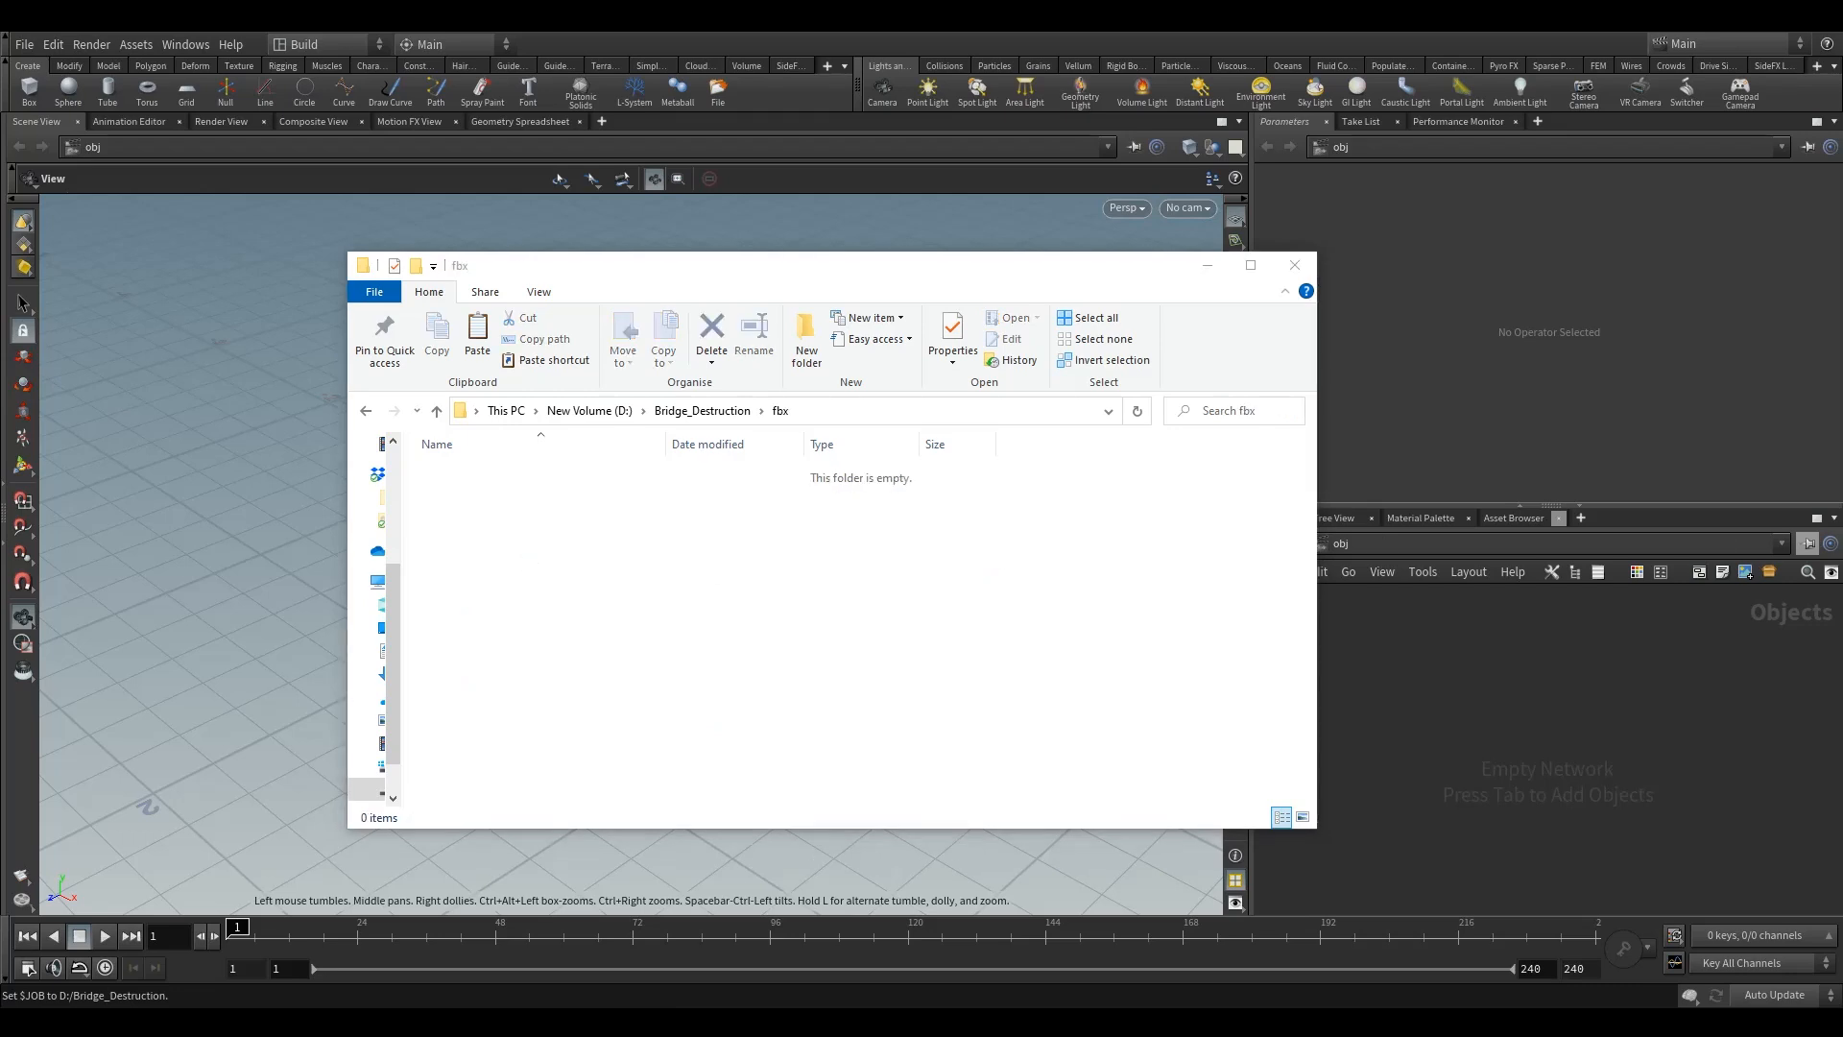
left_click_drag(1181, 562, 583, 585)
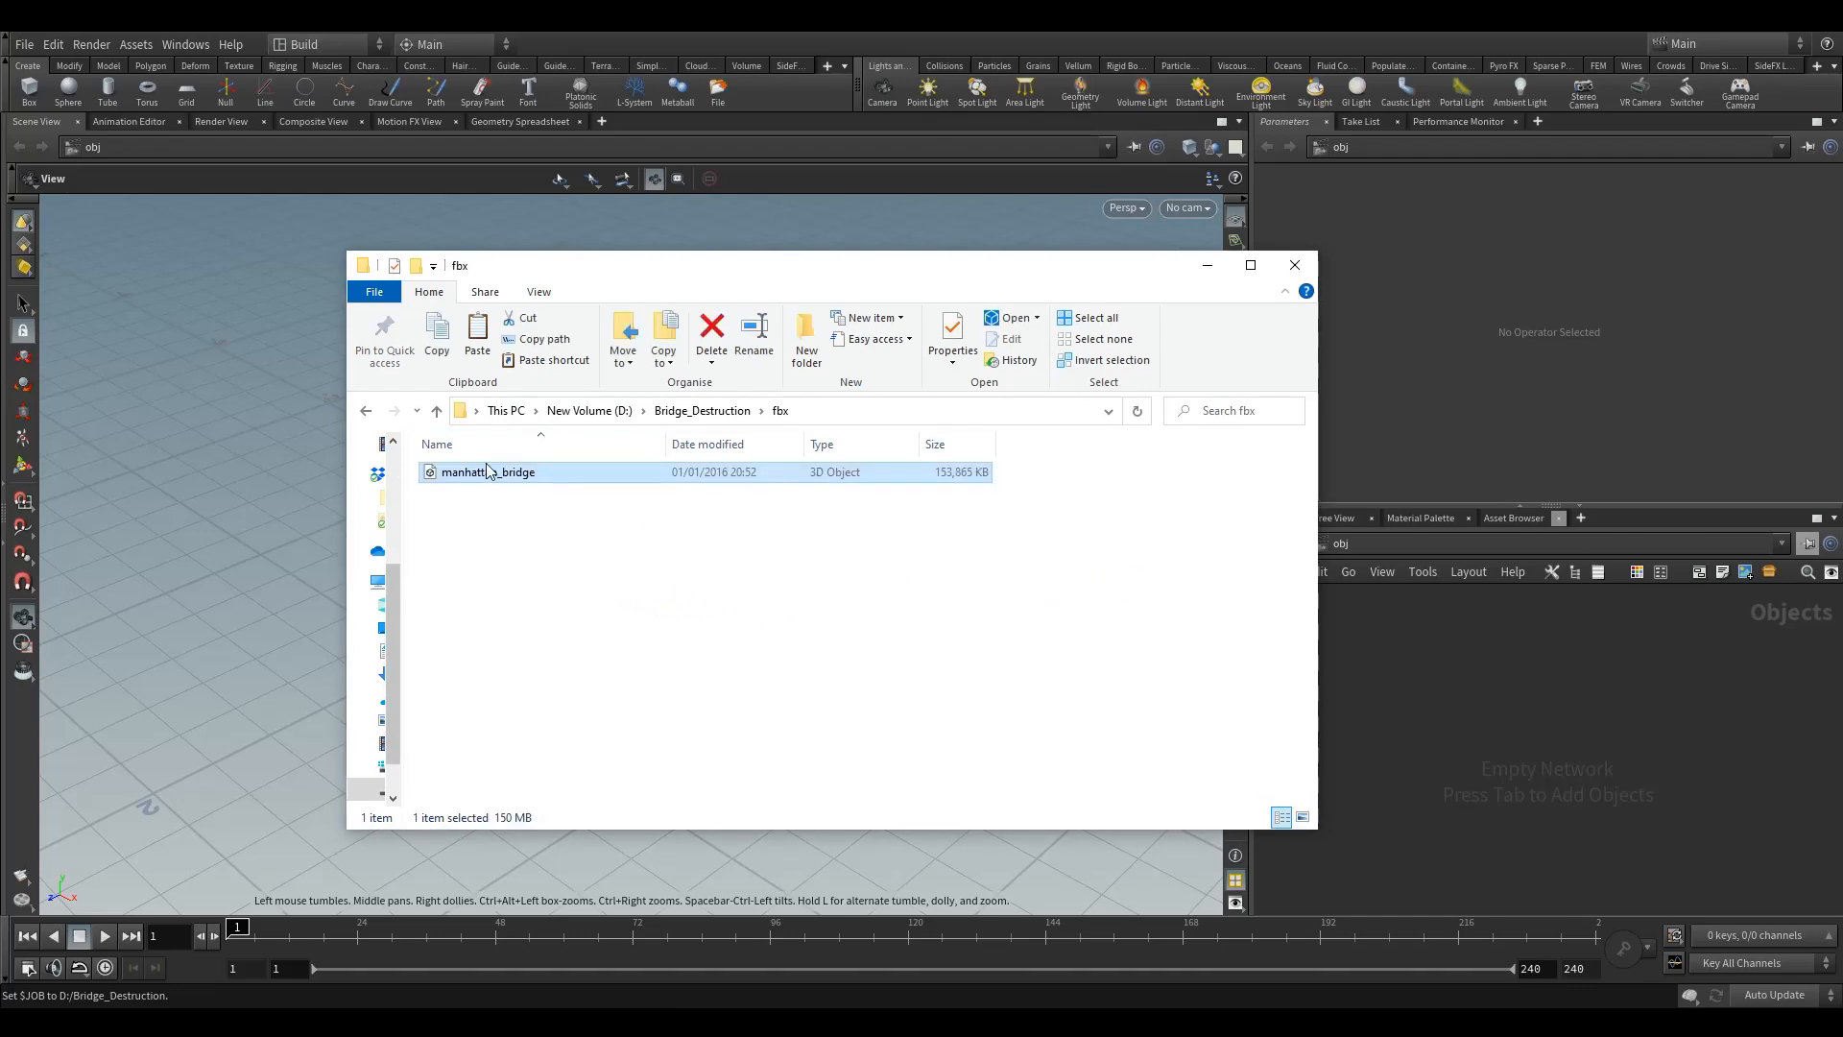
left_click(1207, 266)
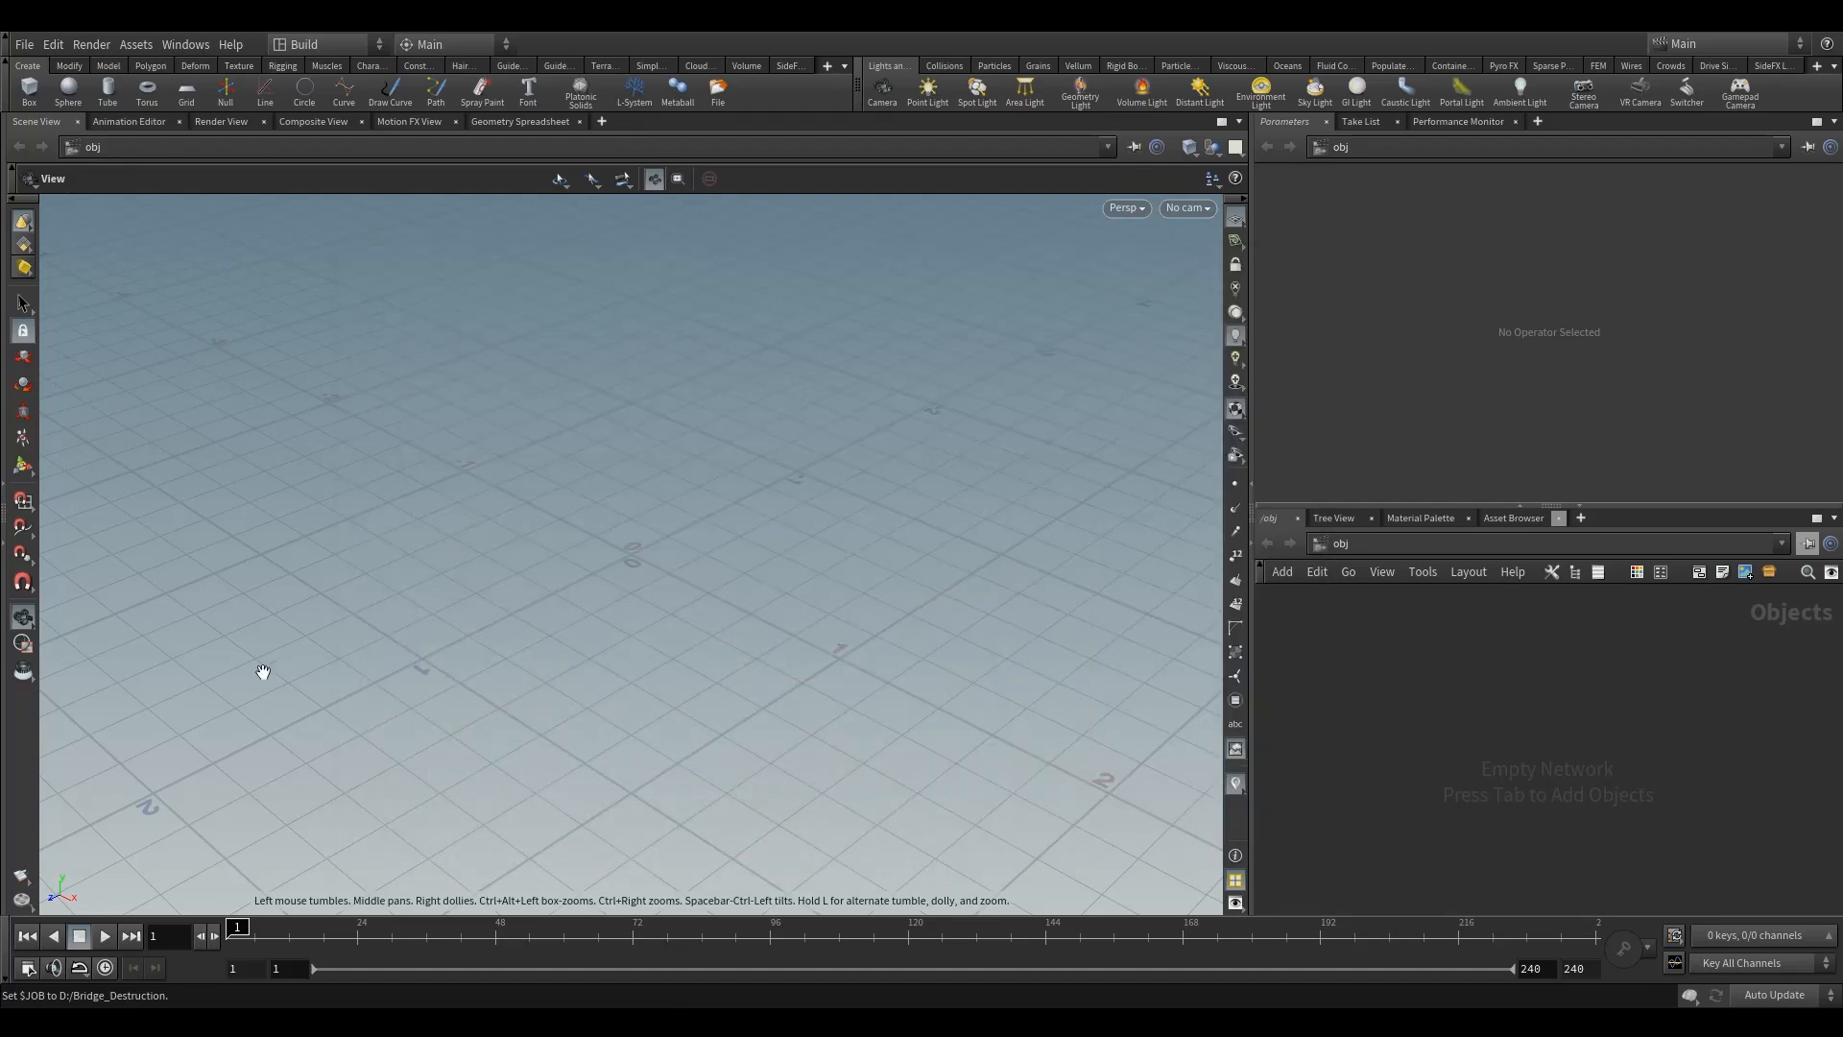
left_click(24, 46)
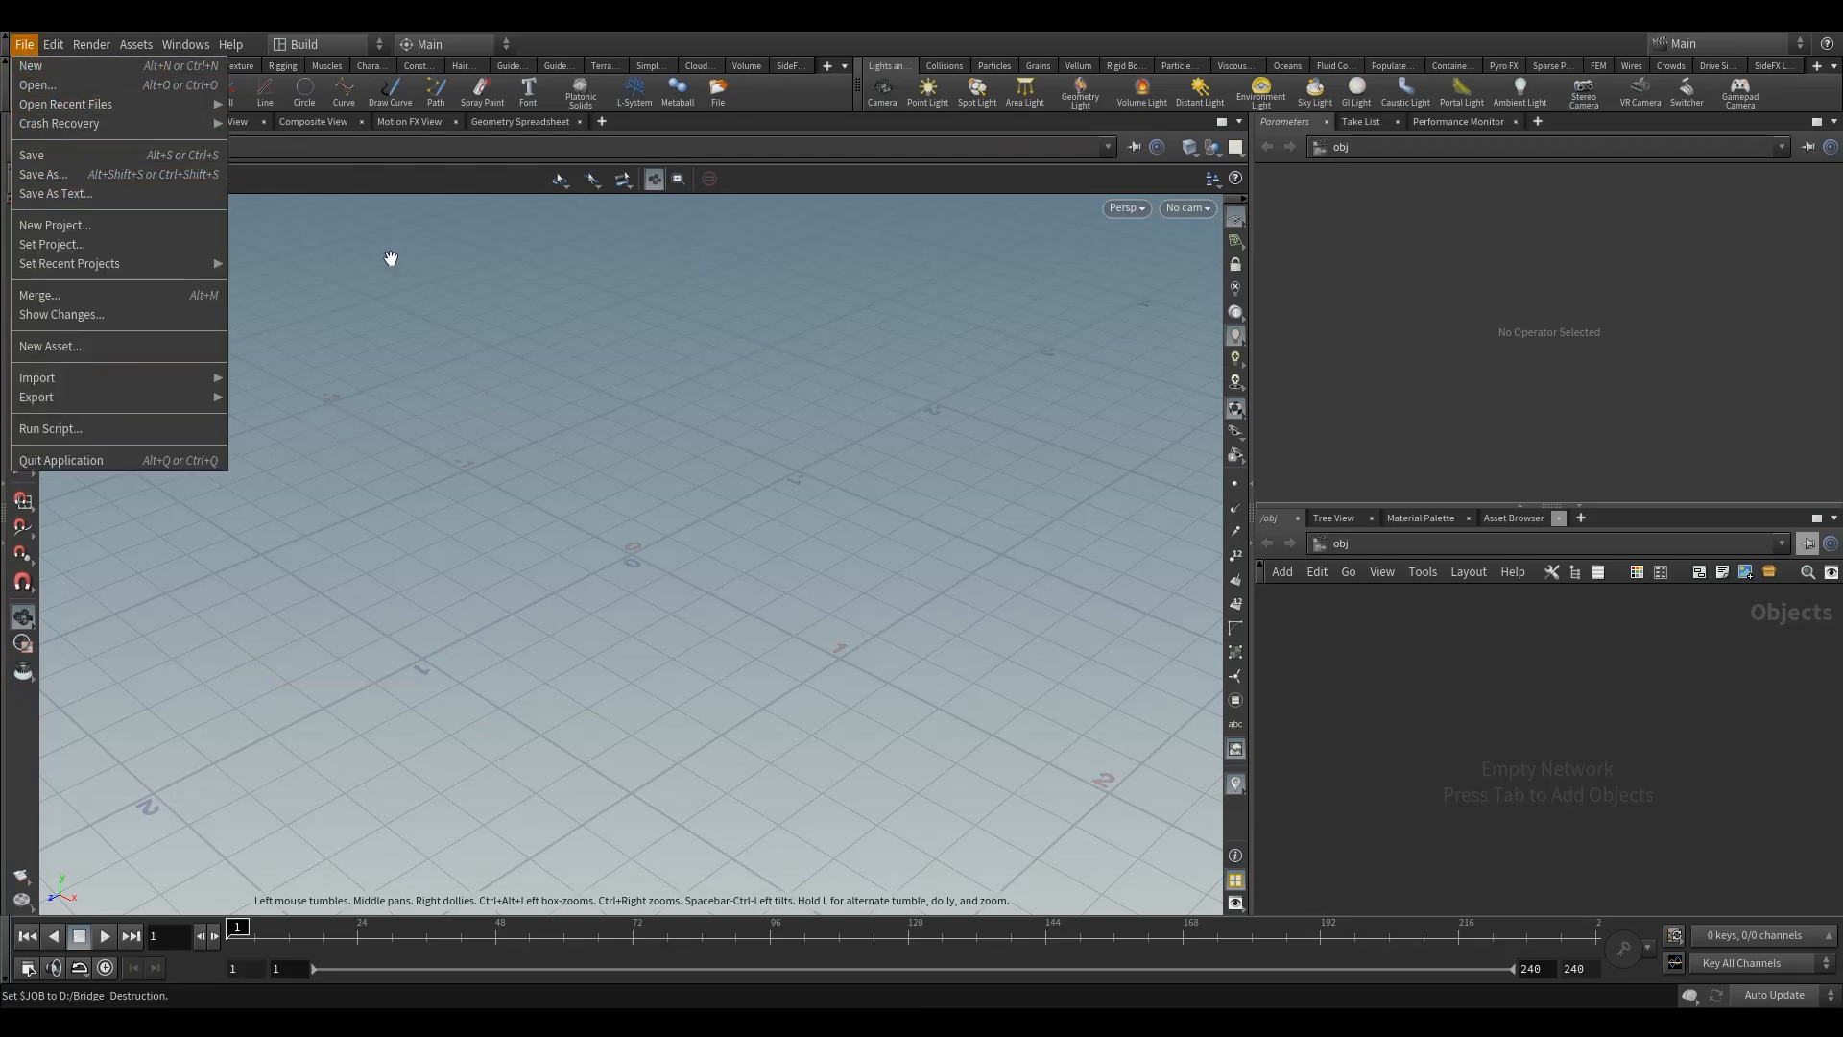
mouse_move(105, 396)
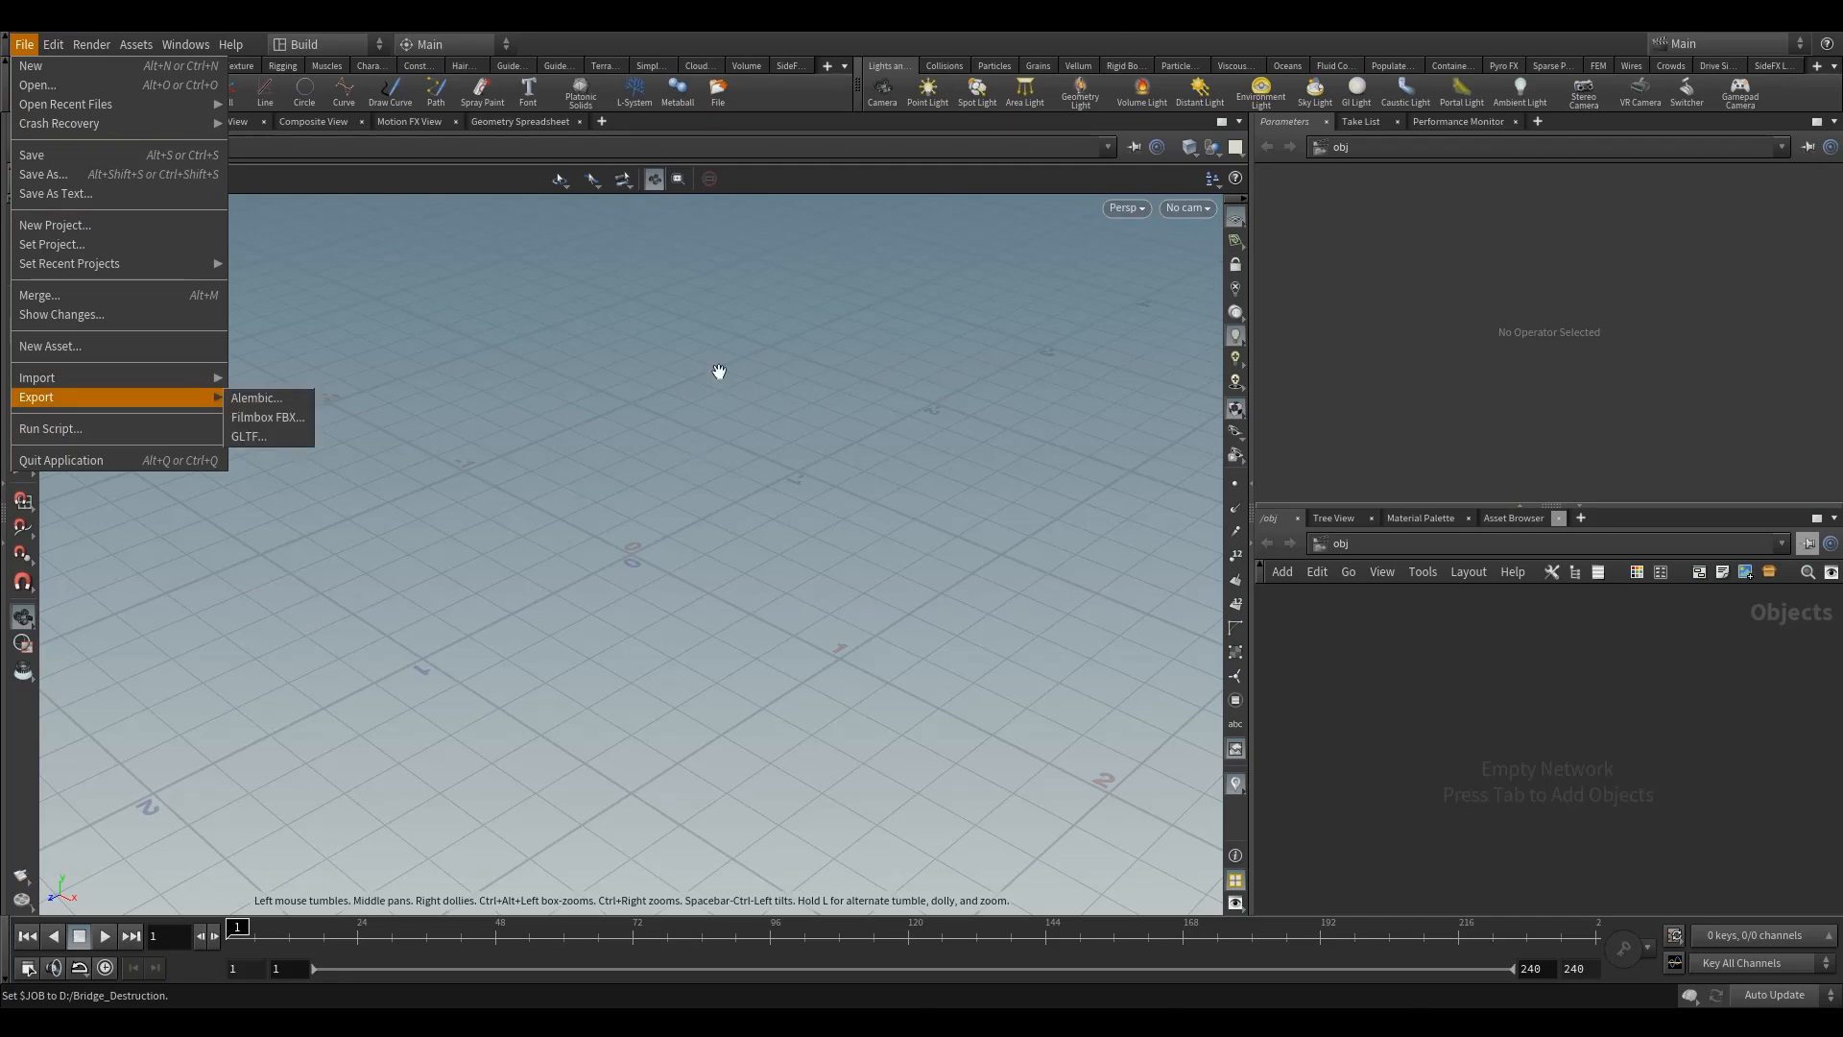
left_click(477, 292)
left_click_drag(530, 478, 567, 461)
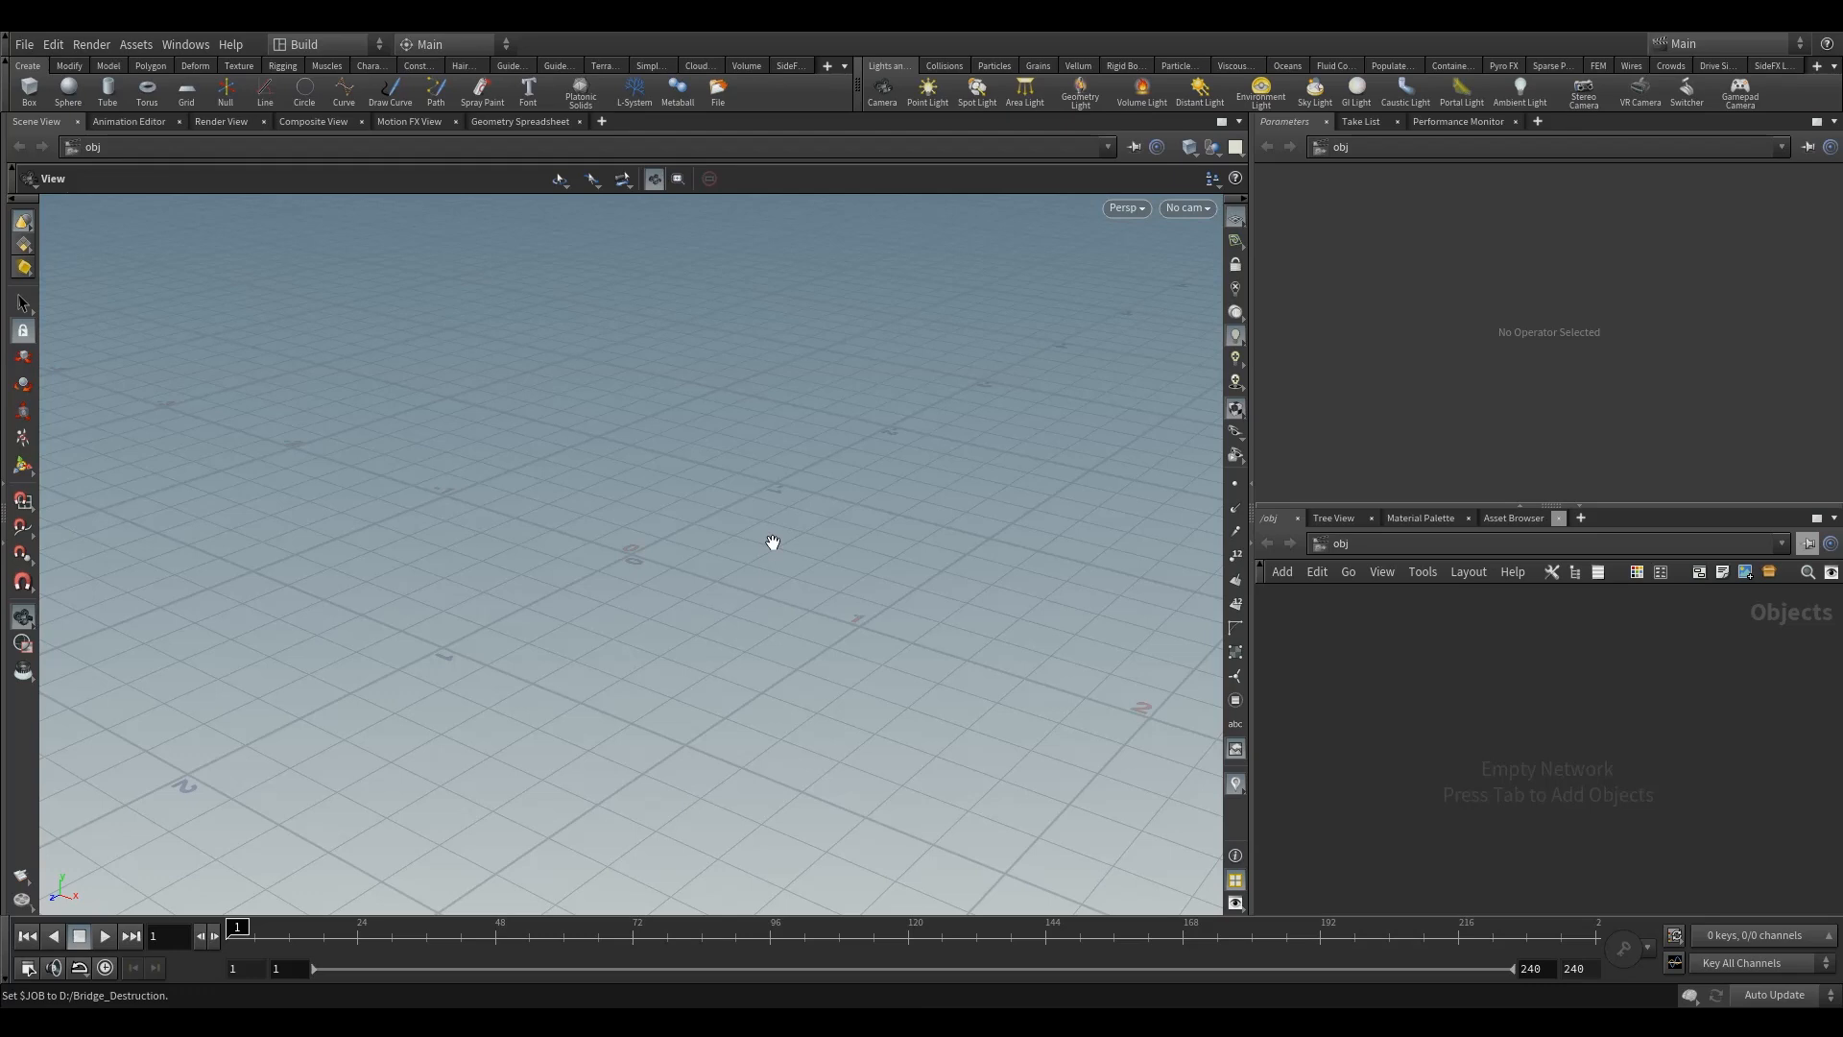
left_click_drag(703, 572, 695, 566)
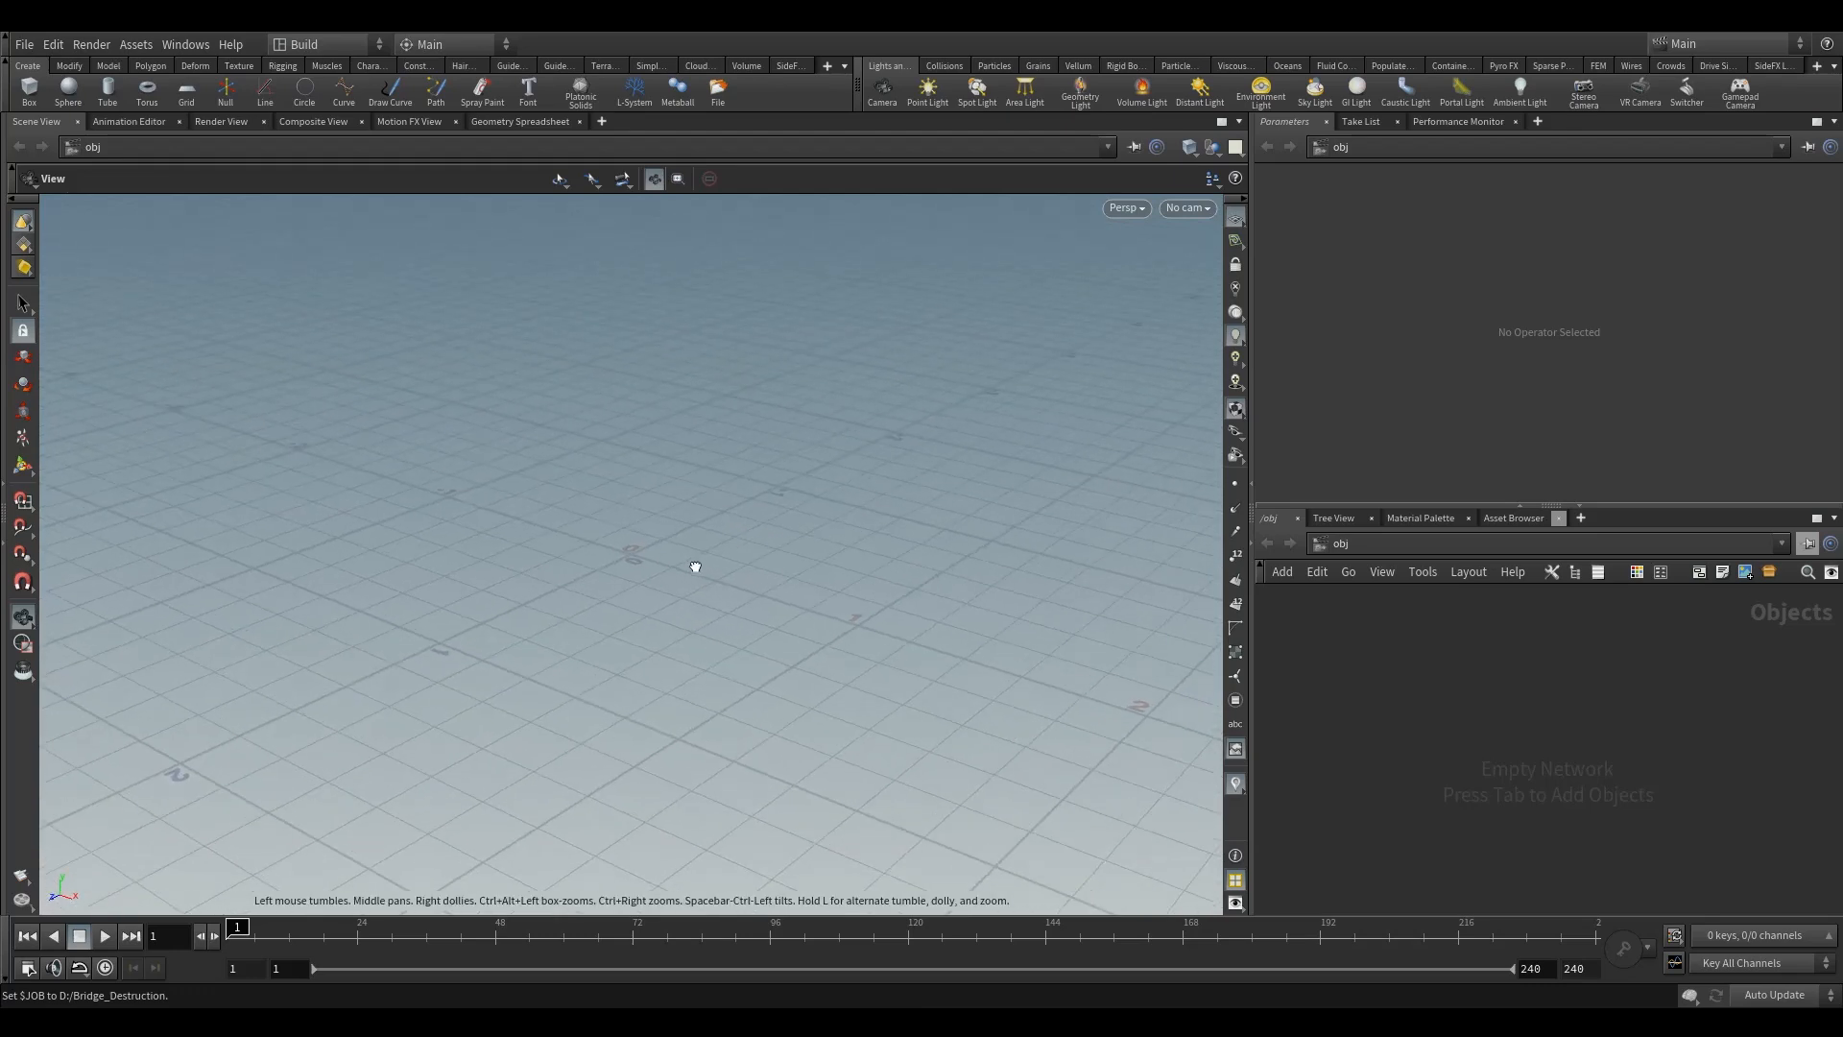
Save the scene in the $JOB folder as bridgeDestro.v1.hip.
left_click(24, 44)
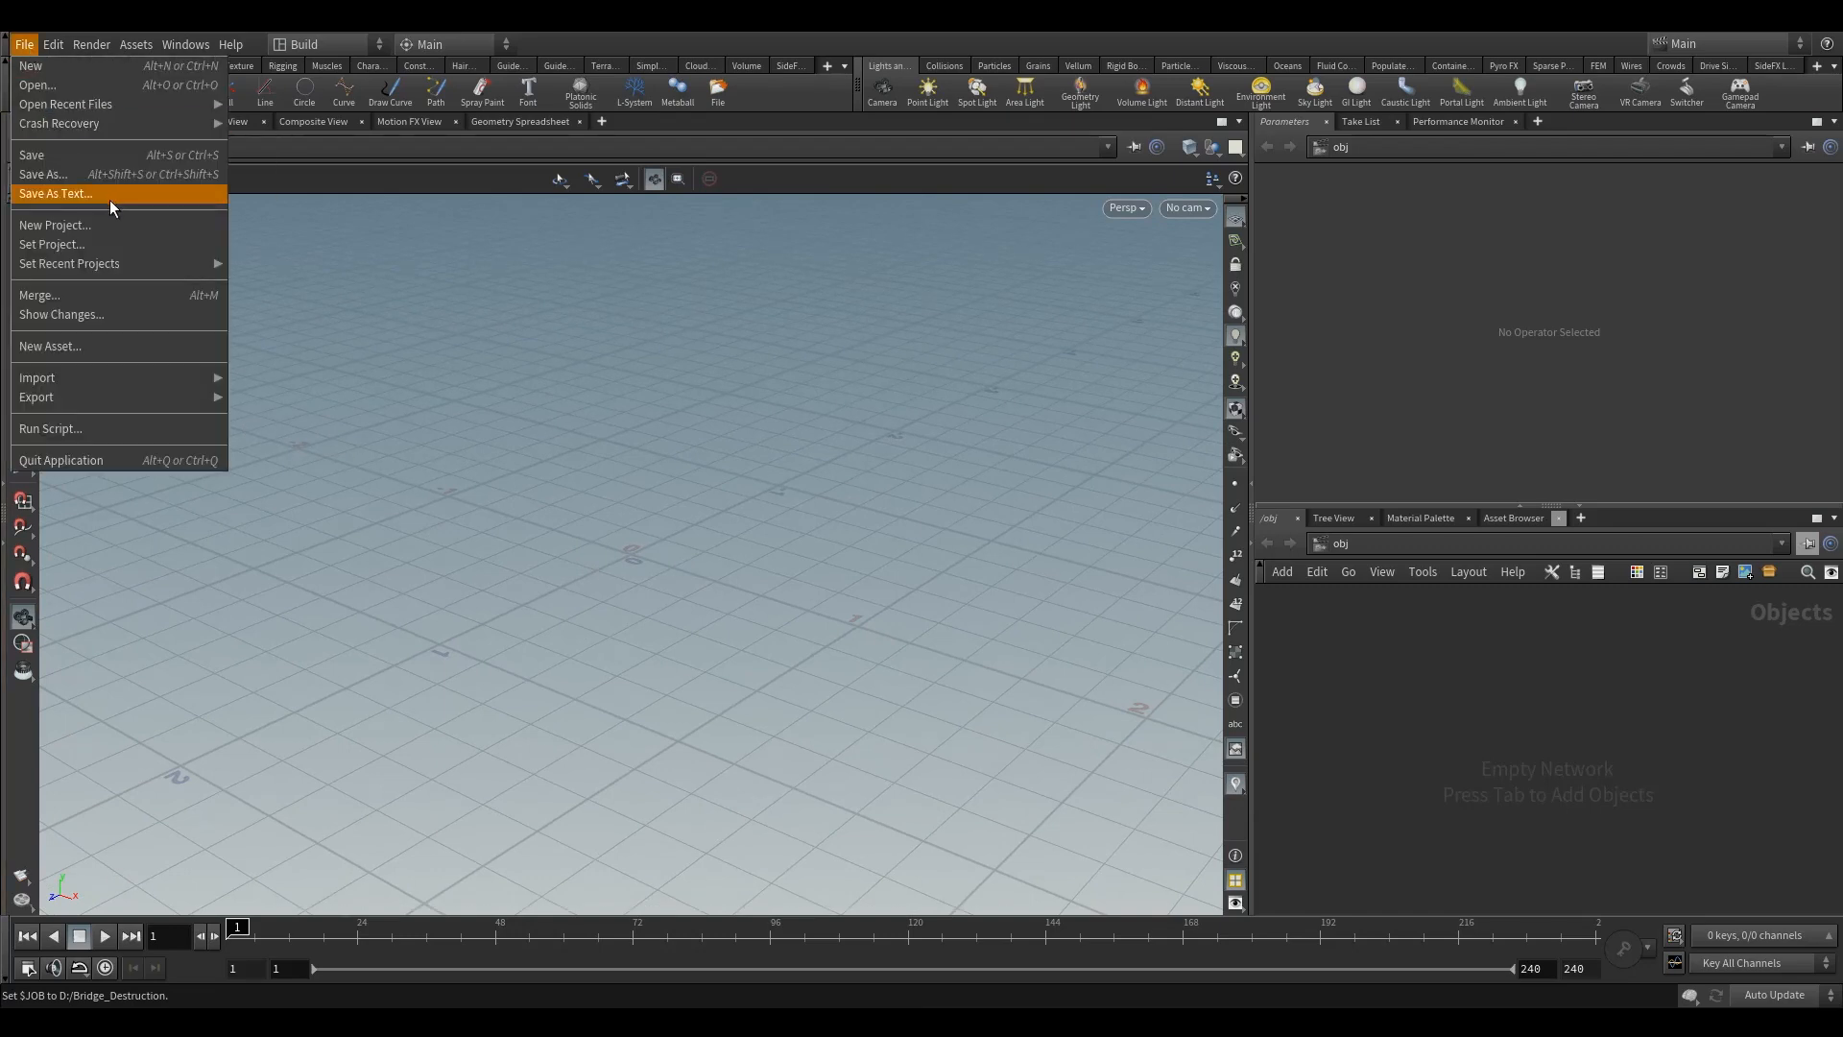
left_click(100, 176)
left_click_drag(334, 48, 572, 262)
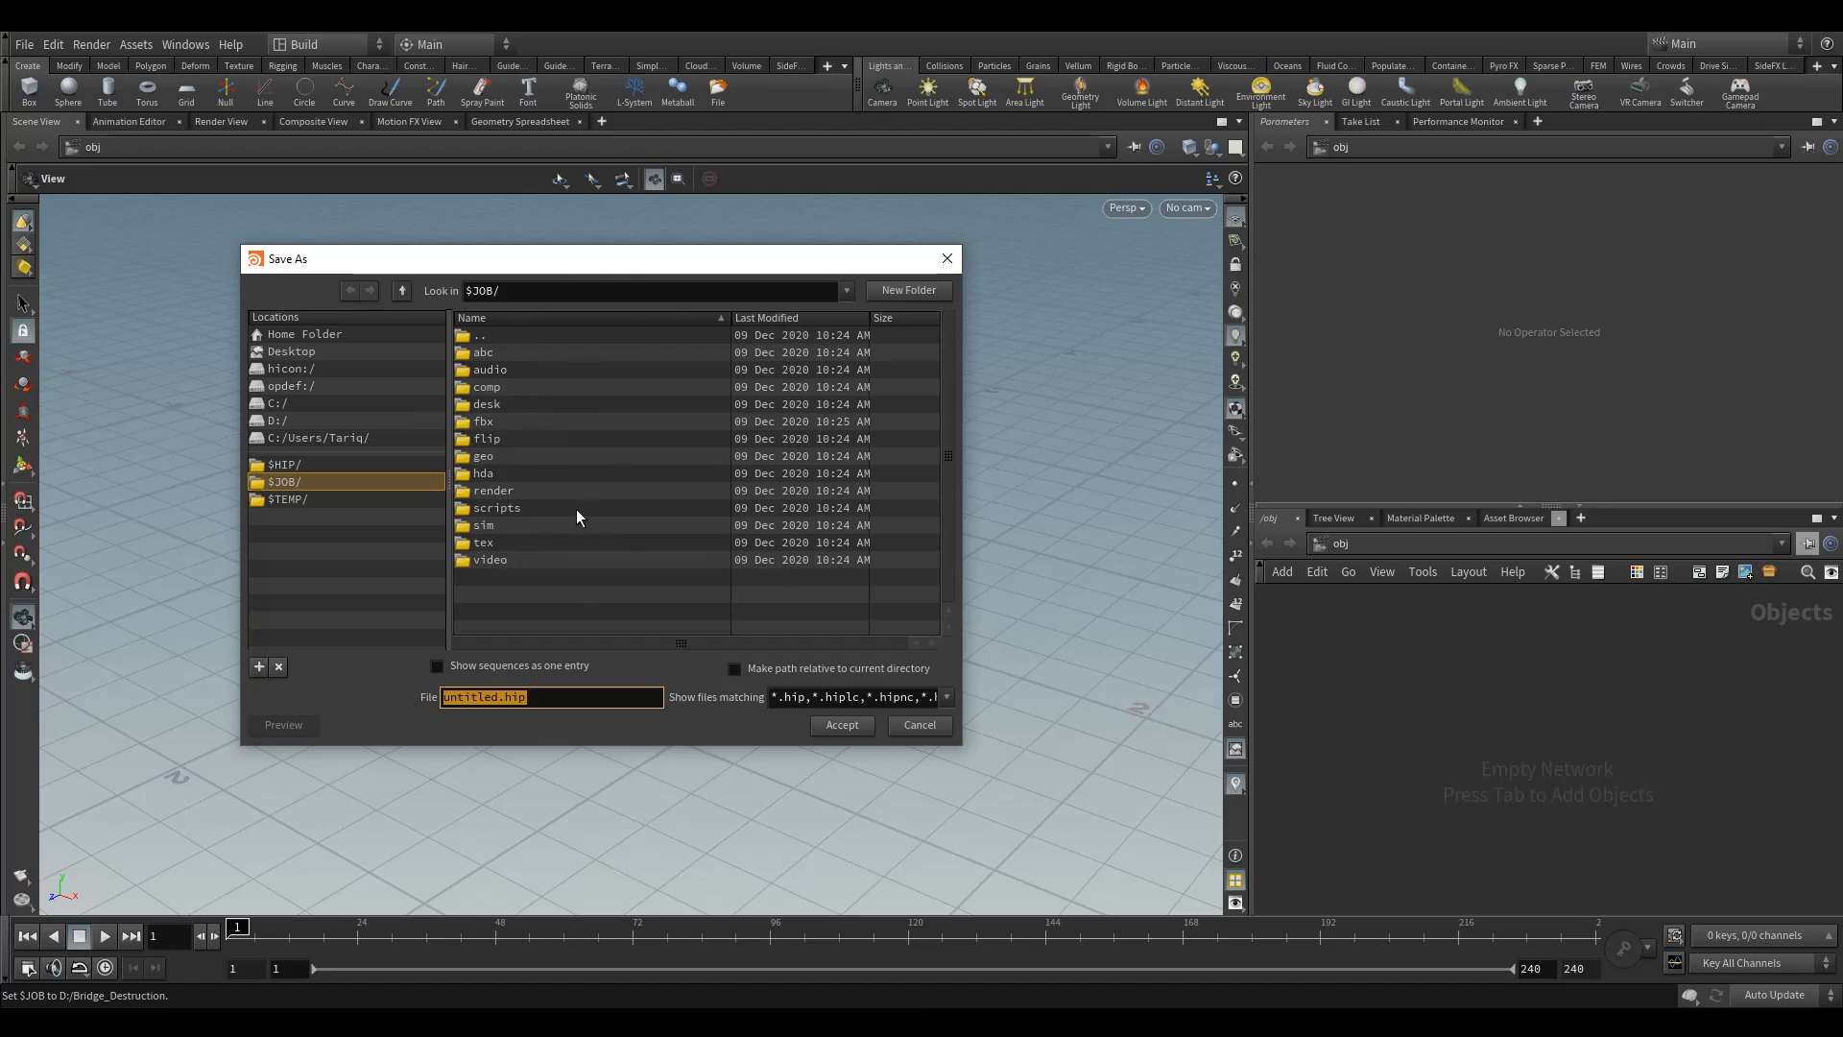
left_click_drag(505, 697, 340, 683)
left_click(499, 697)
left_click_drag(499, 697, 401, 699)
type("bridge")
type("Destro.v")
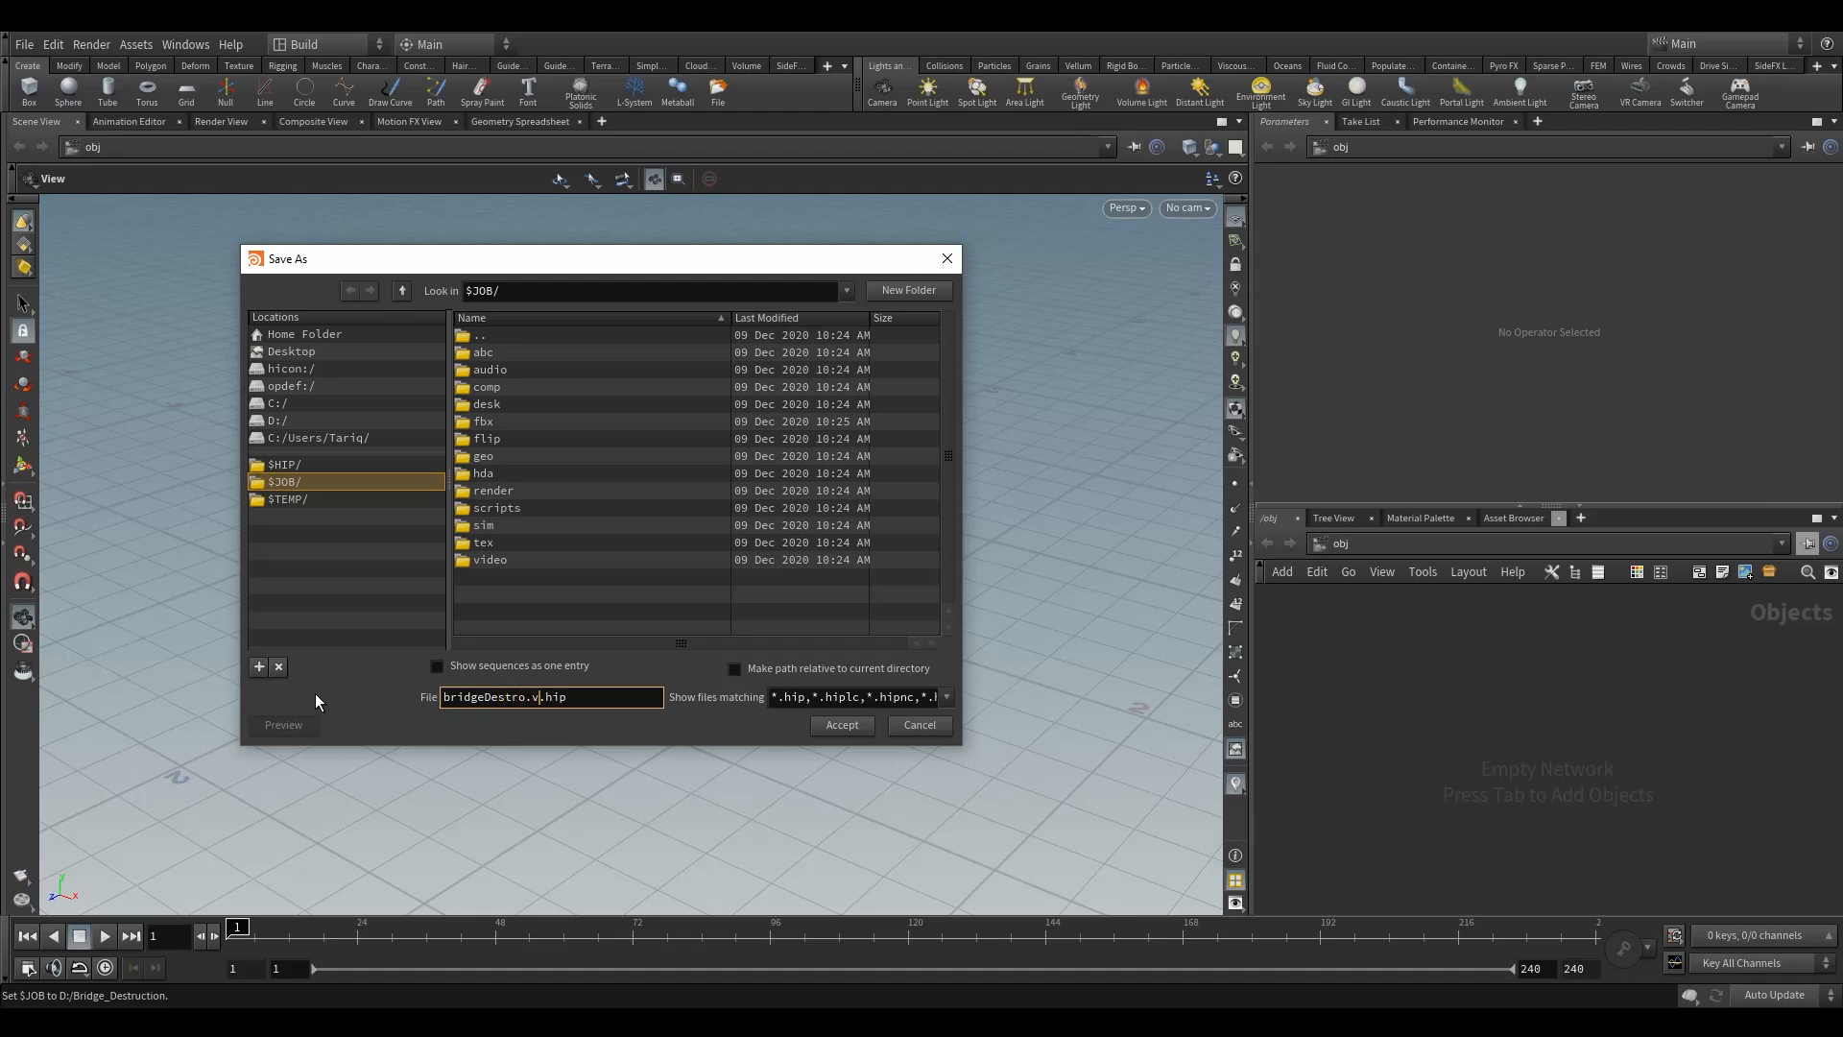
type("1")
left_click(842, 725)
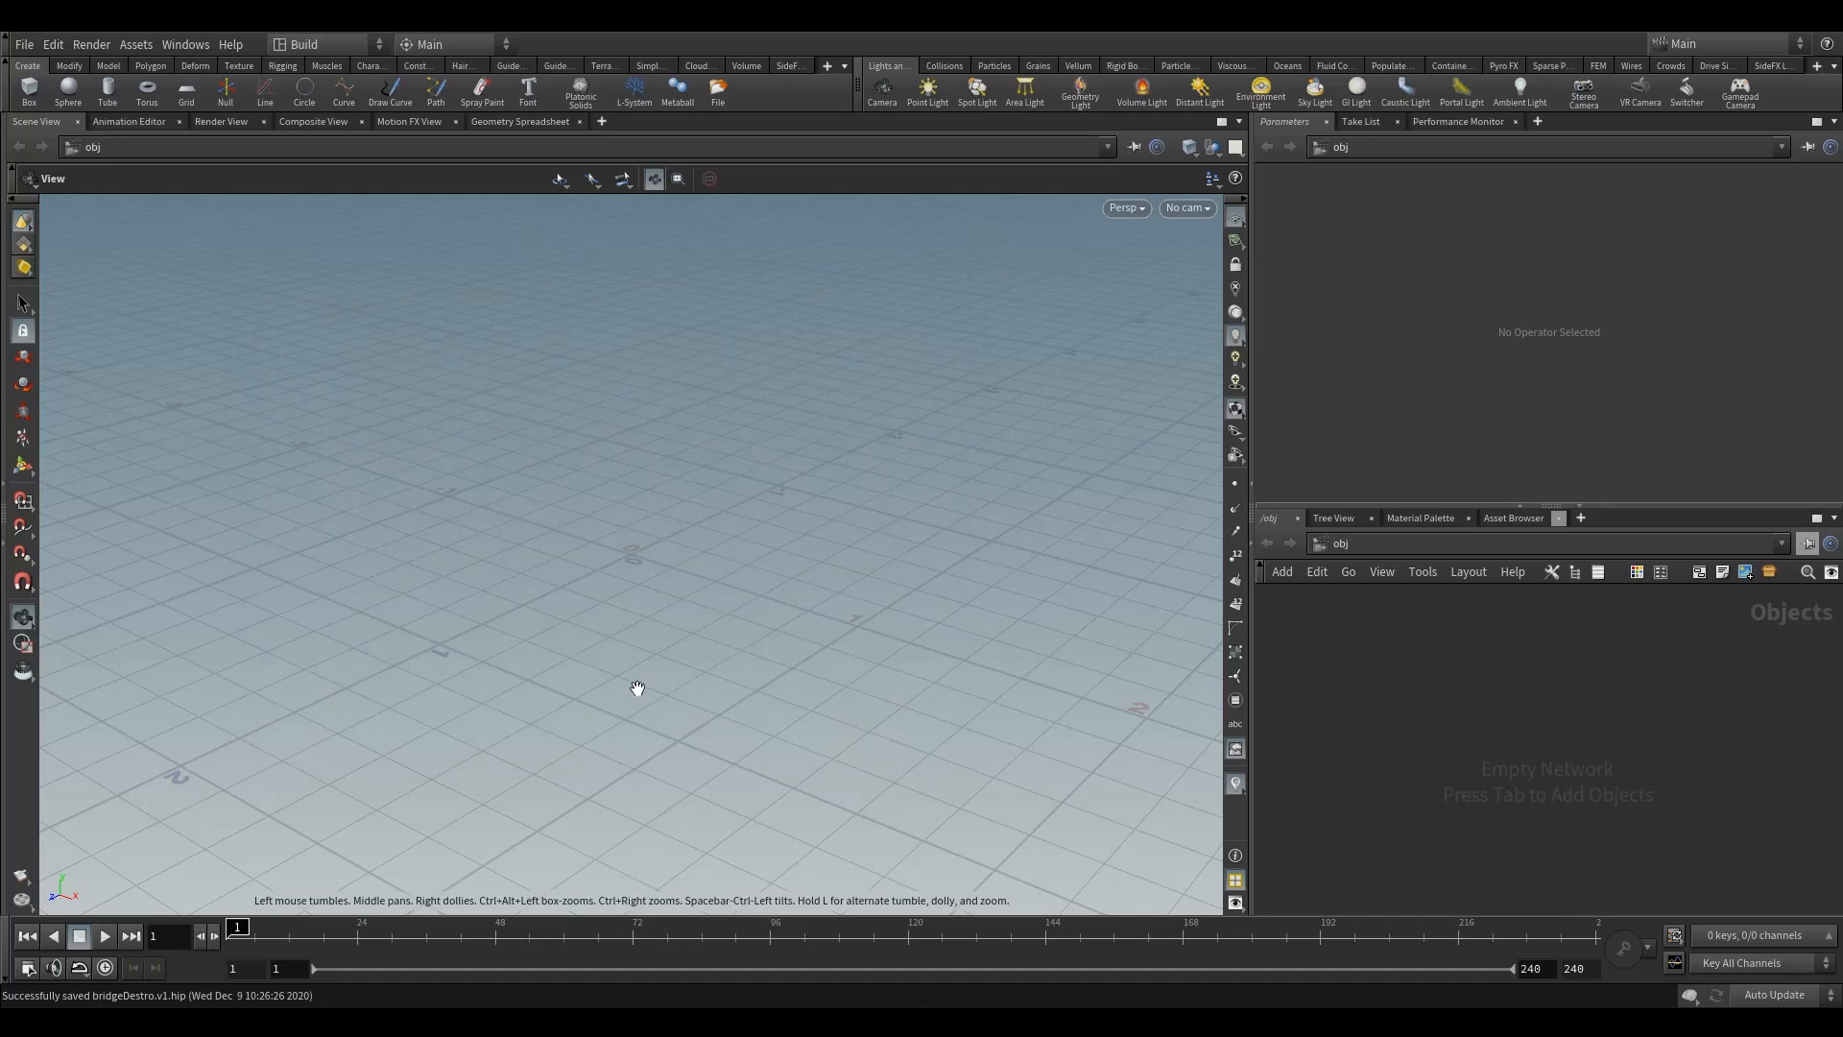
Switch the viewport's origin gnomon on and off again in the display options, and hide the reference grid.
left_click_drag(334, 528, 612, 506)
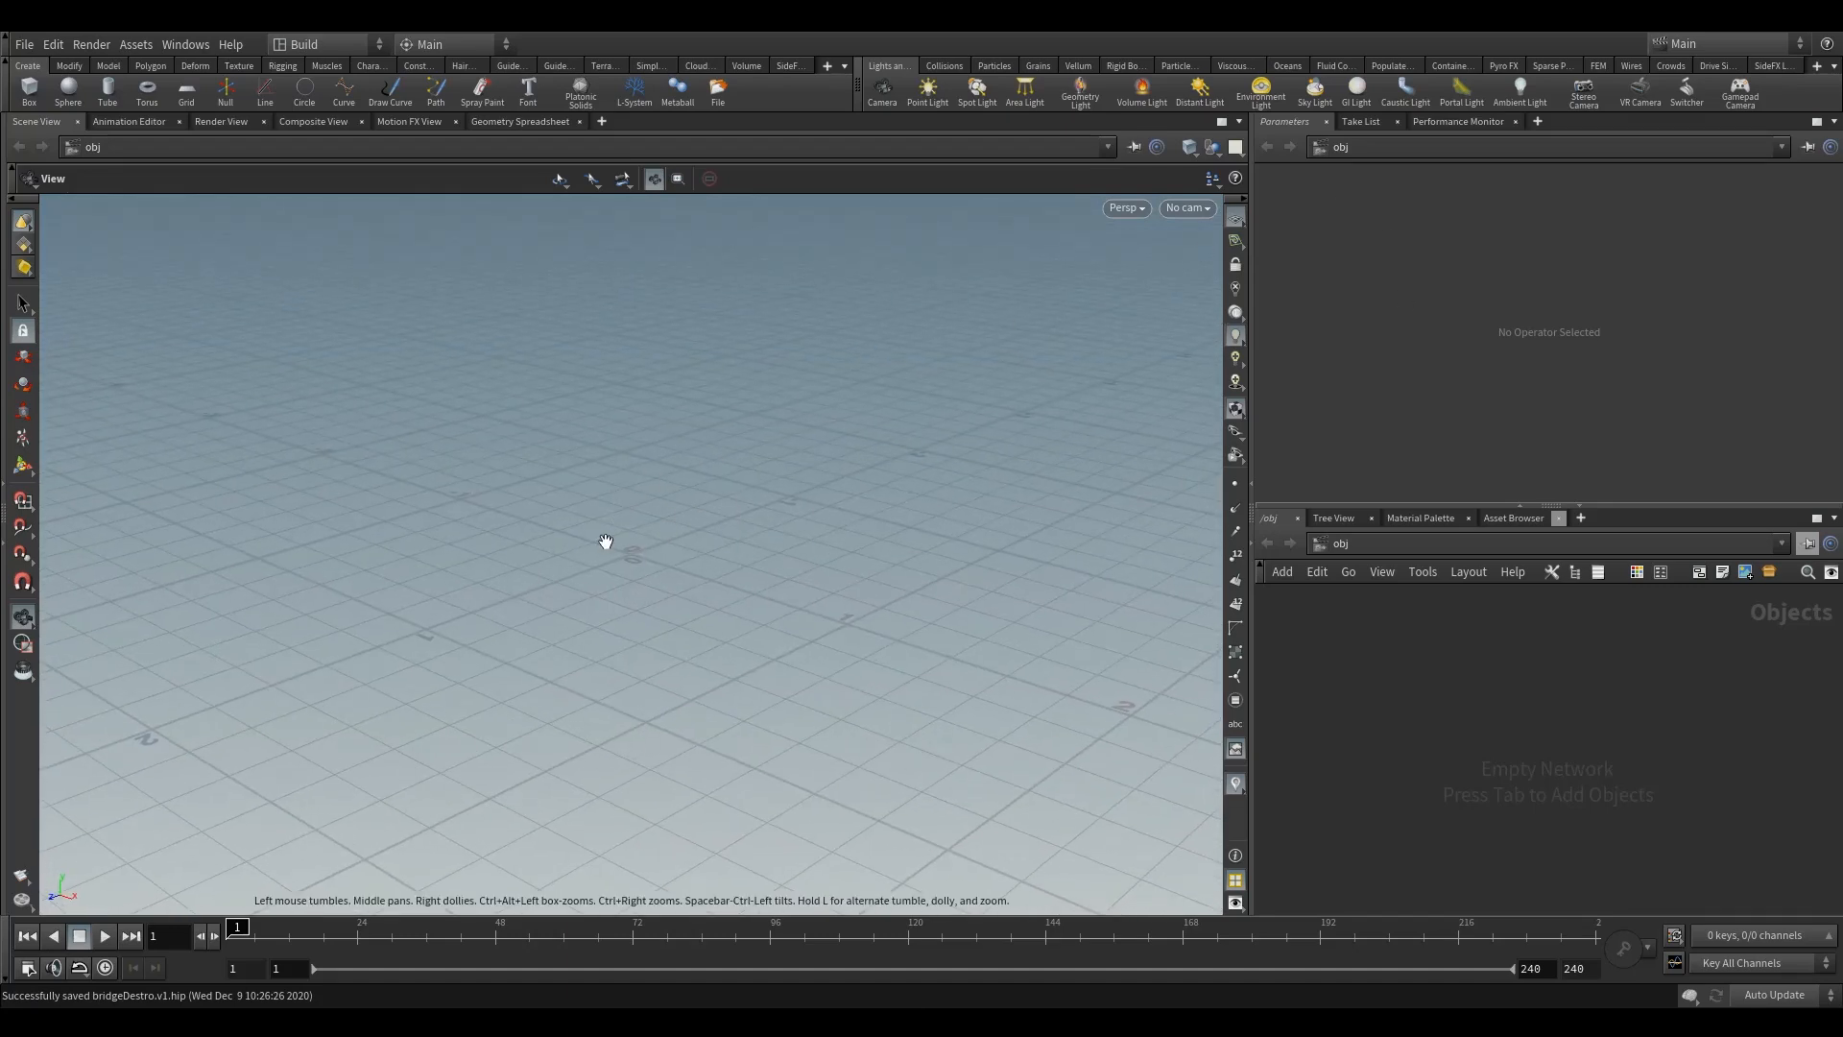
key("d")
left_click_drag(325, 369, 1108, 359)
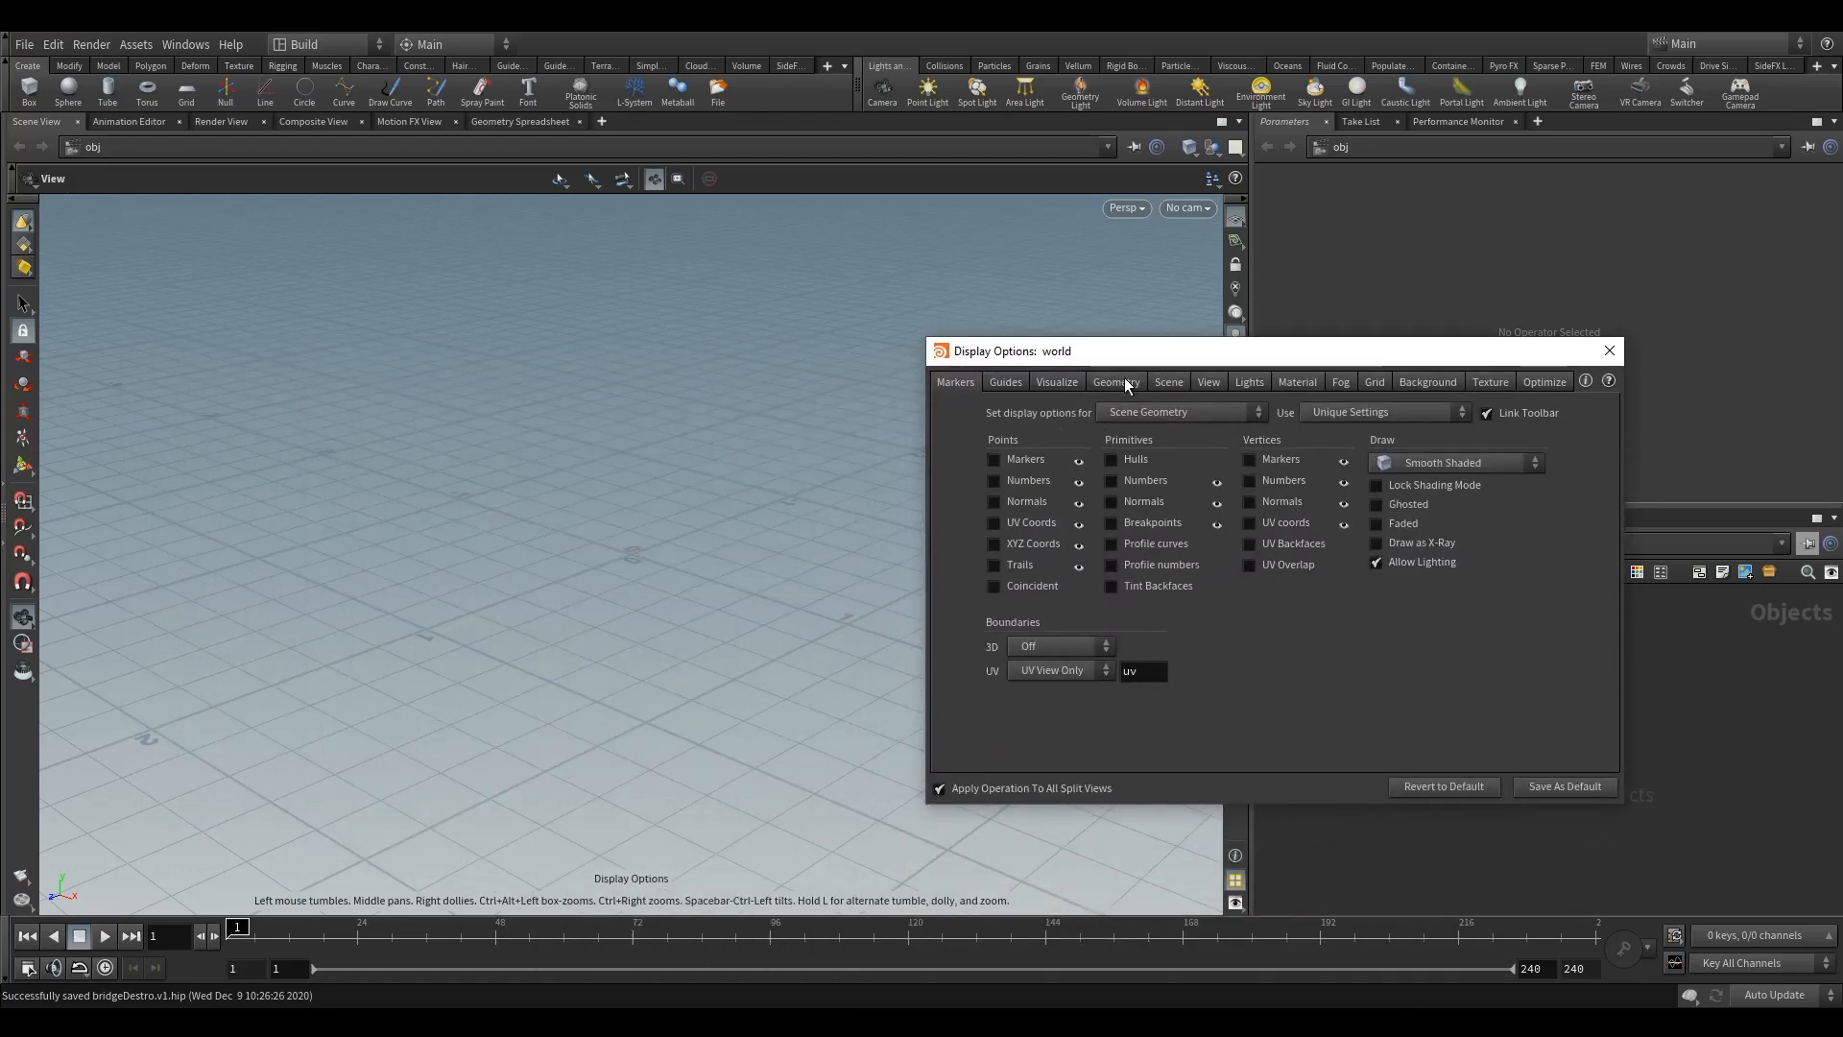
left_click(999, 382)
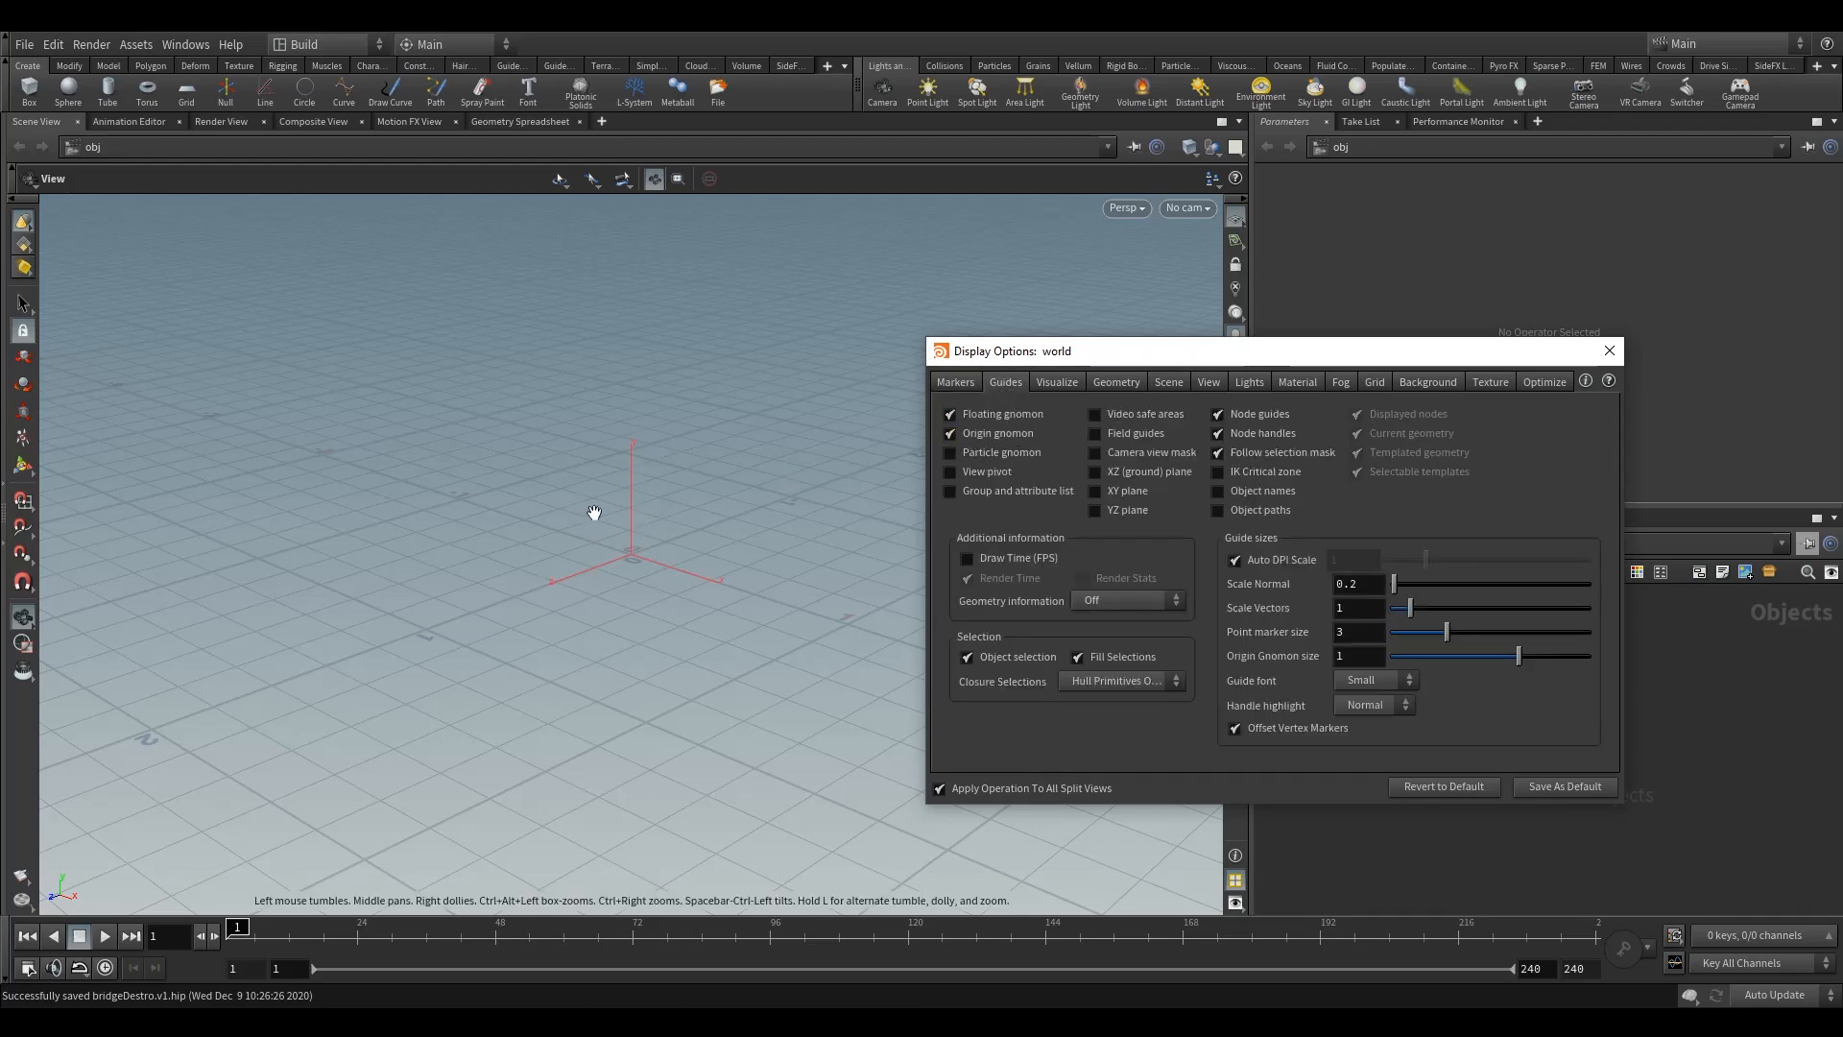
key("d")
key("d")
left_click(987, 433)
left_click_drag(1140, 351, 917, 325)
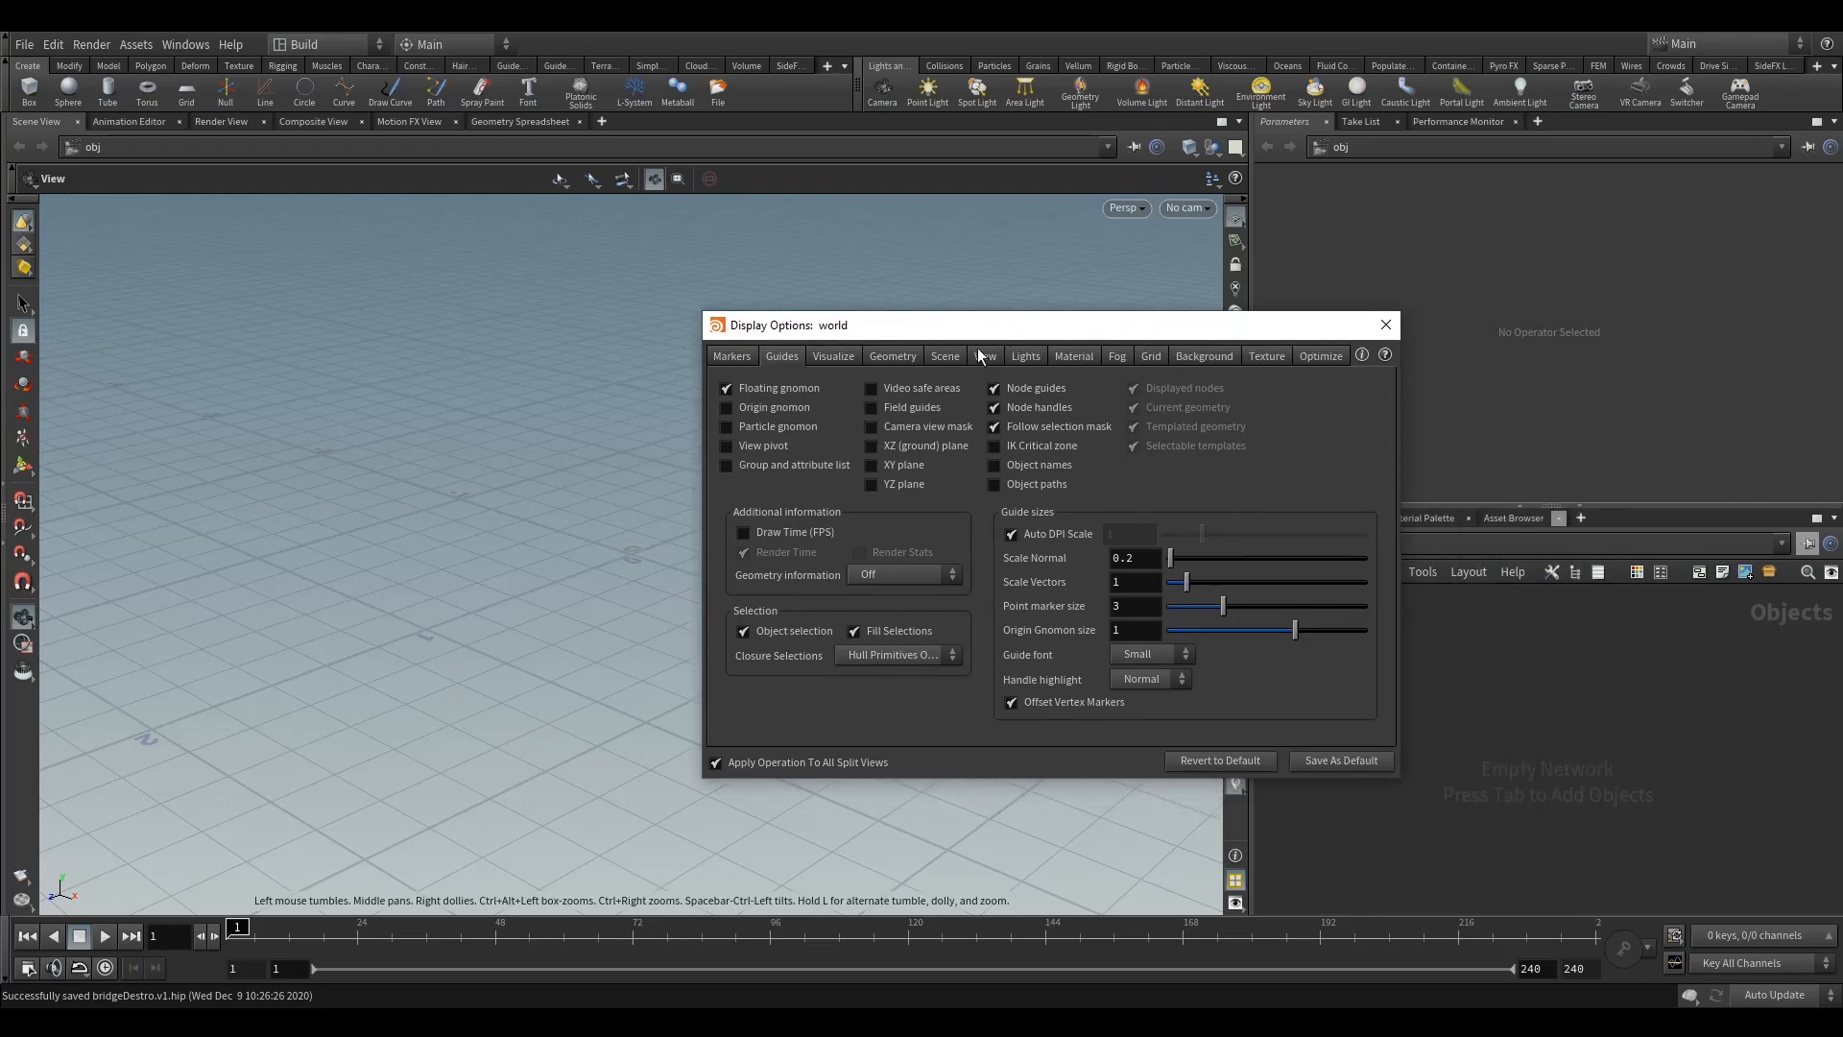
left_click(1384, 327)
left_click(1235, 219)
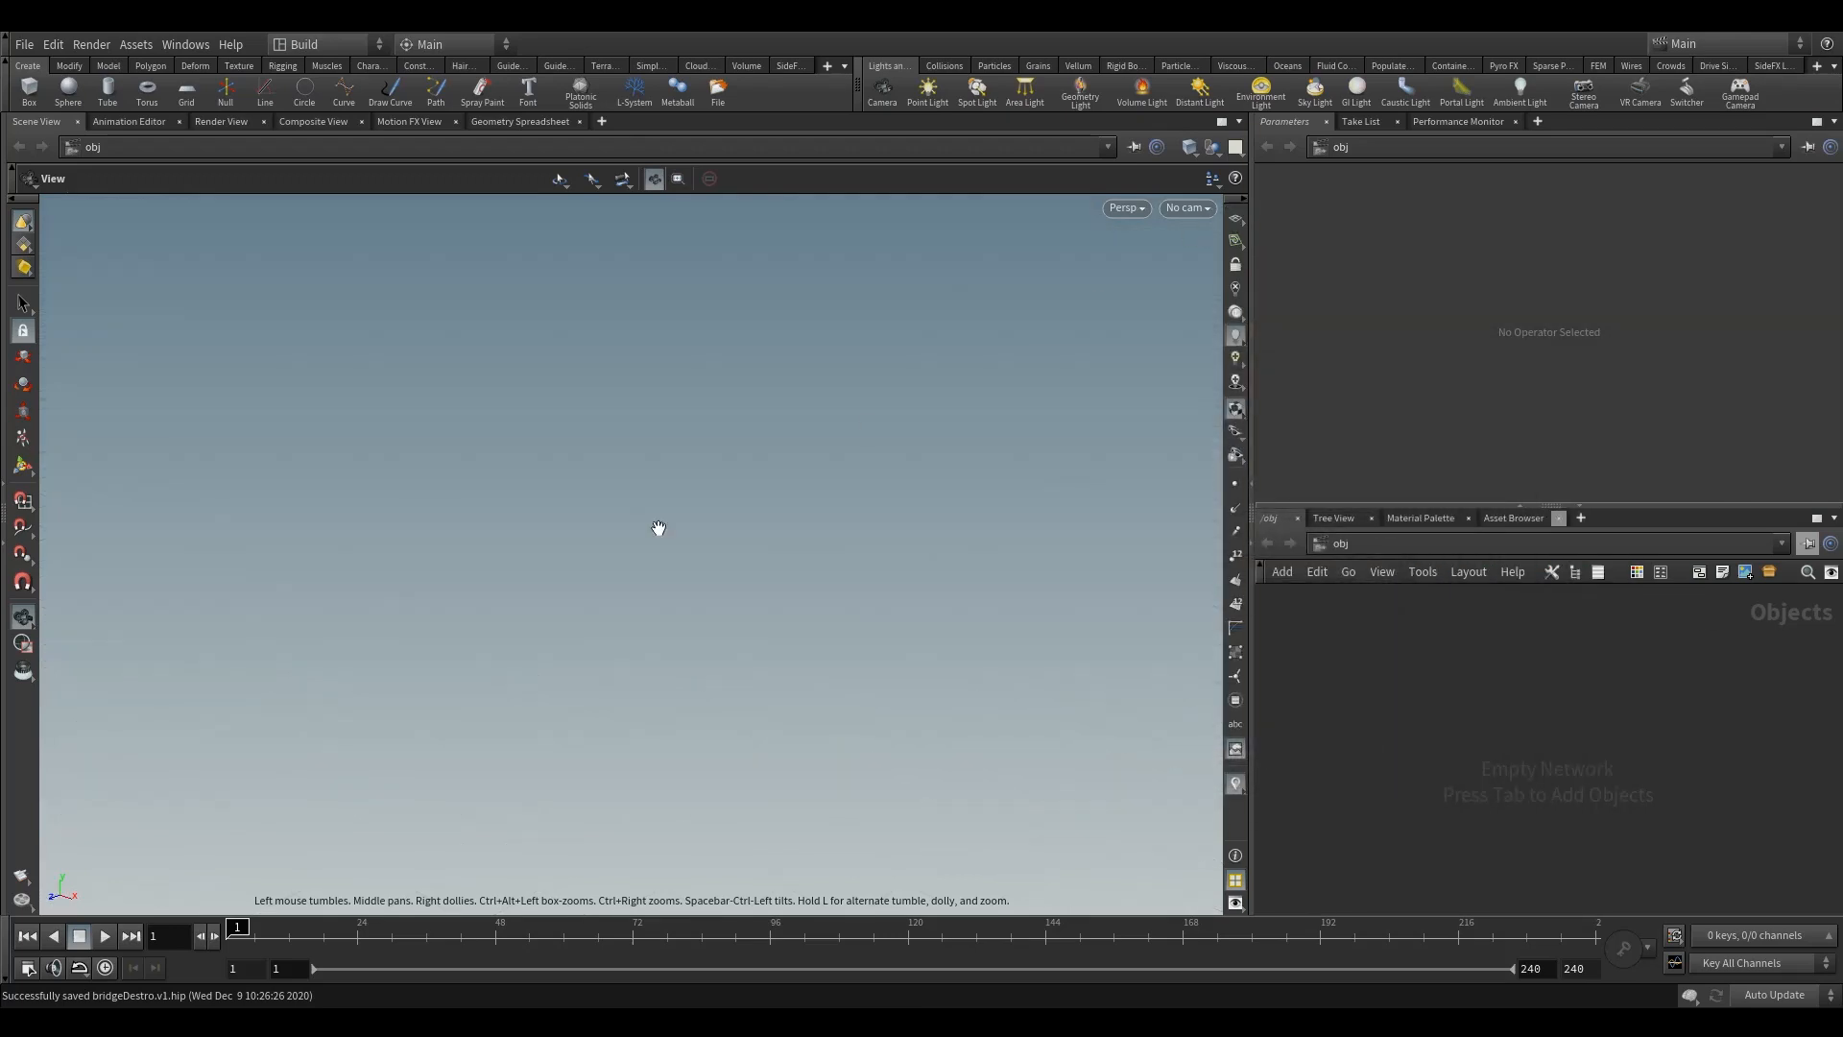
Close the Parameters, Take List and Performance Monitor panes and widen the network editor.
left_click(1324, 127)
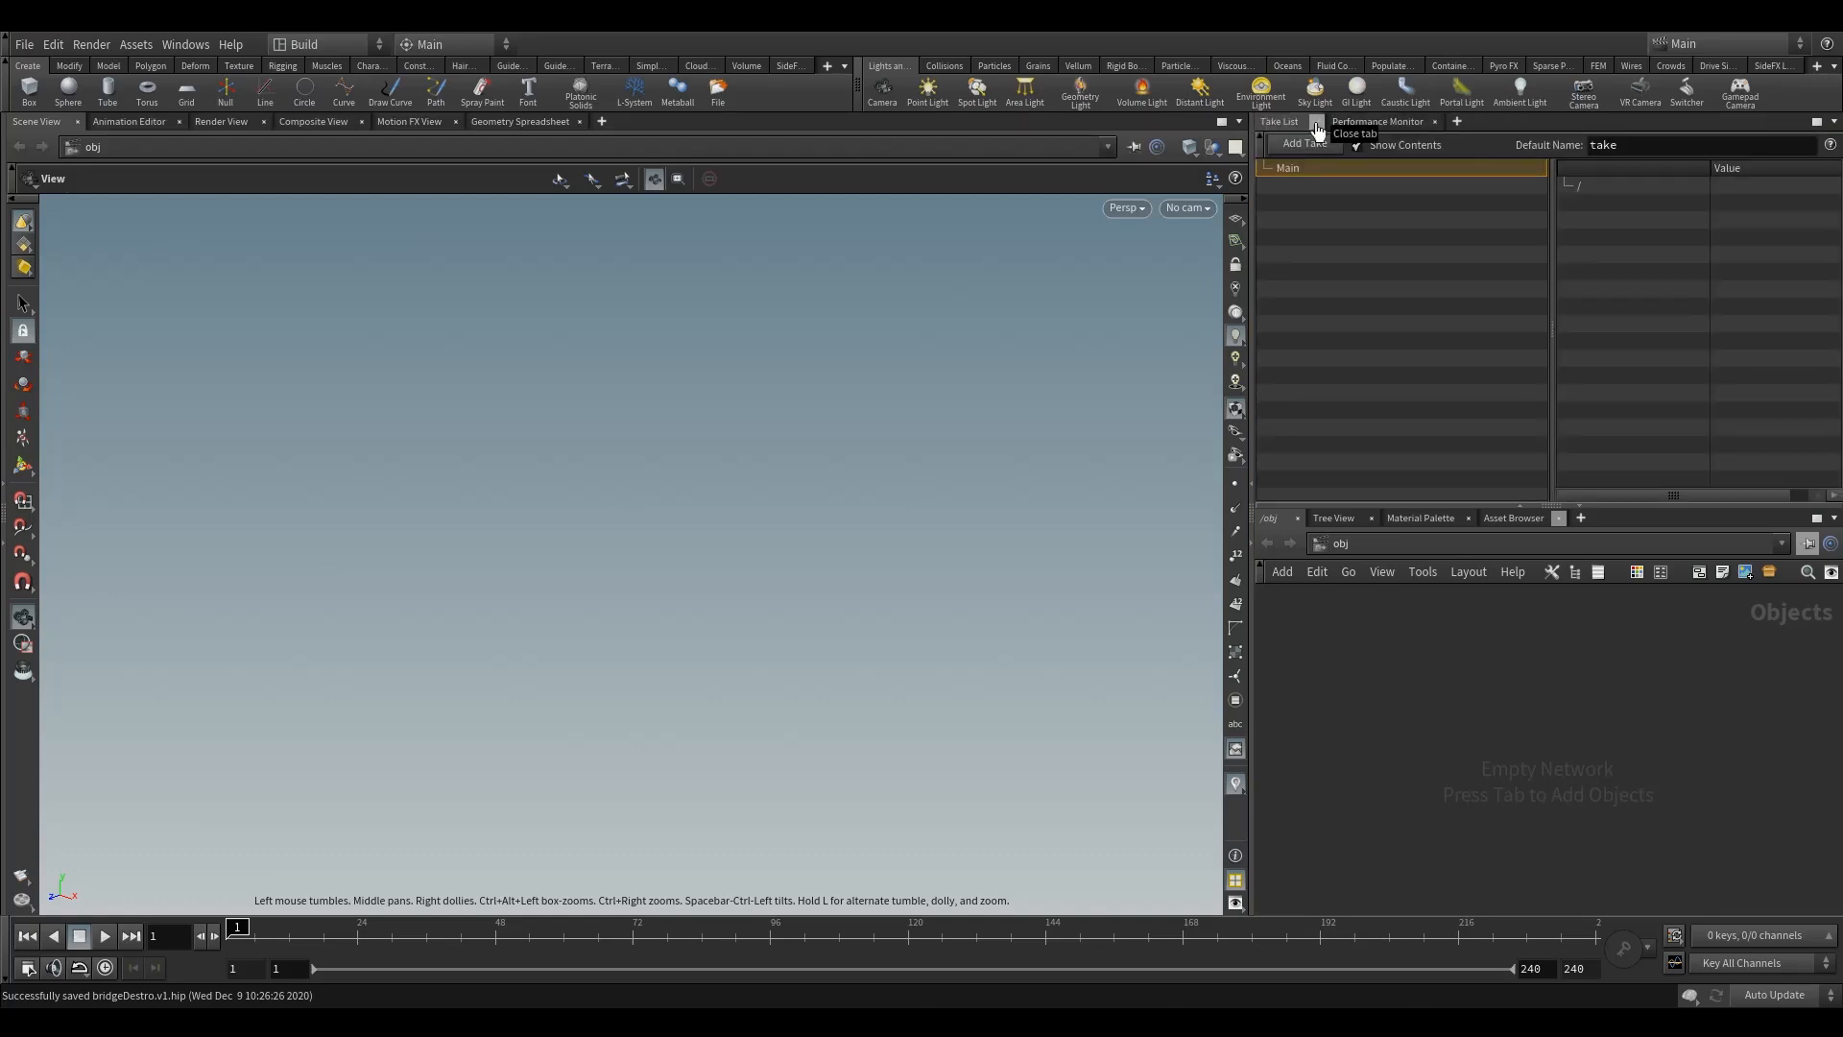
left_click(1316, 123)
left_click(1364, 122)
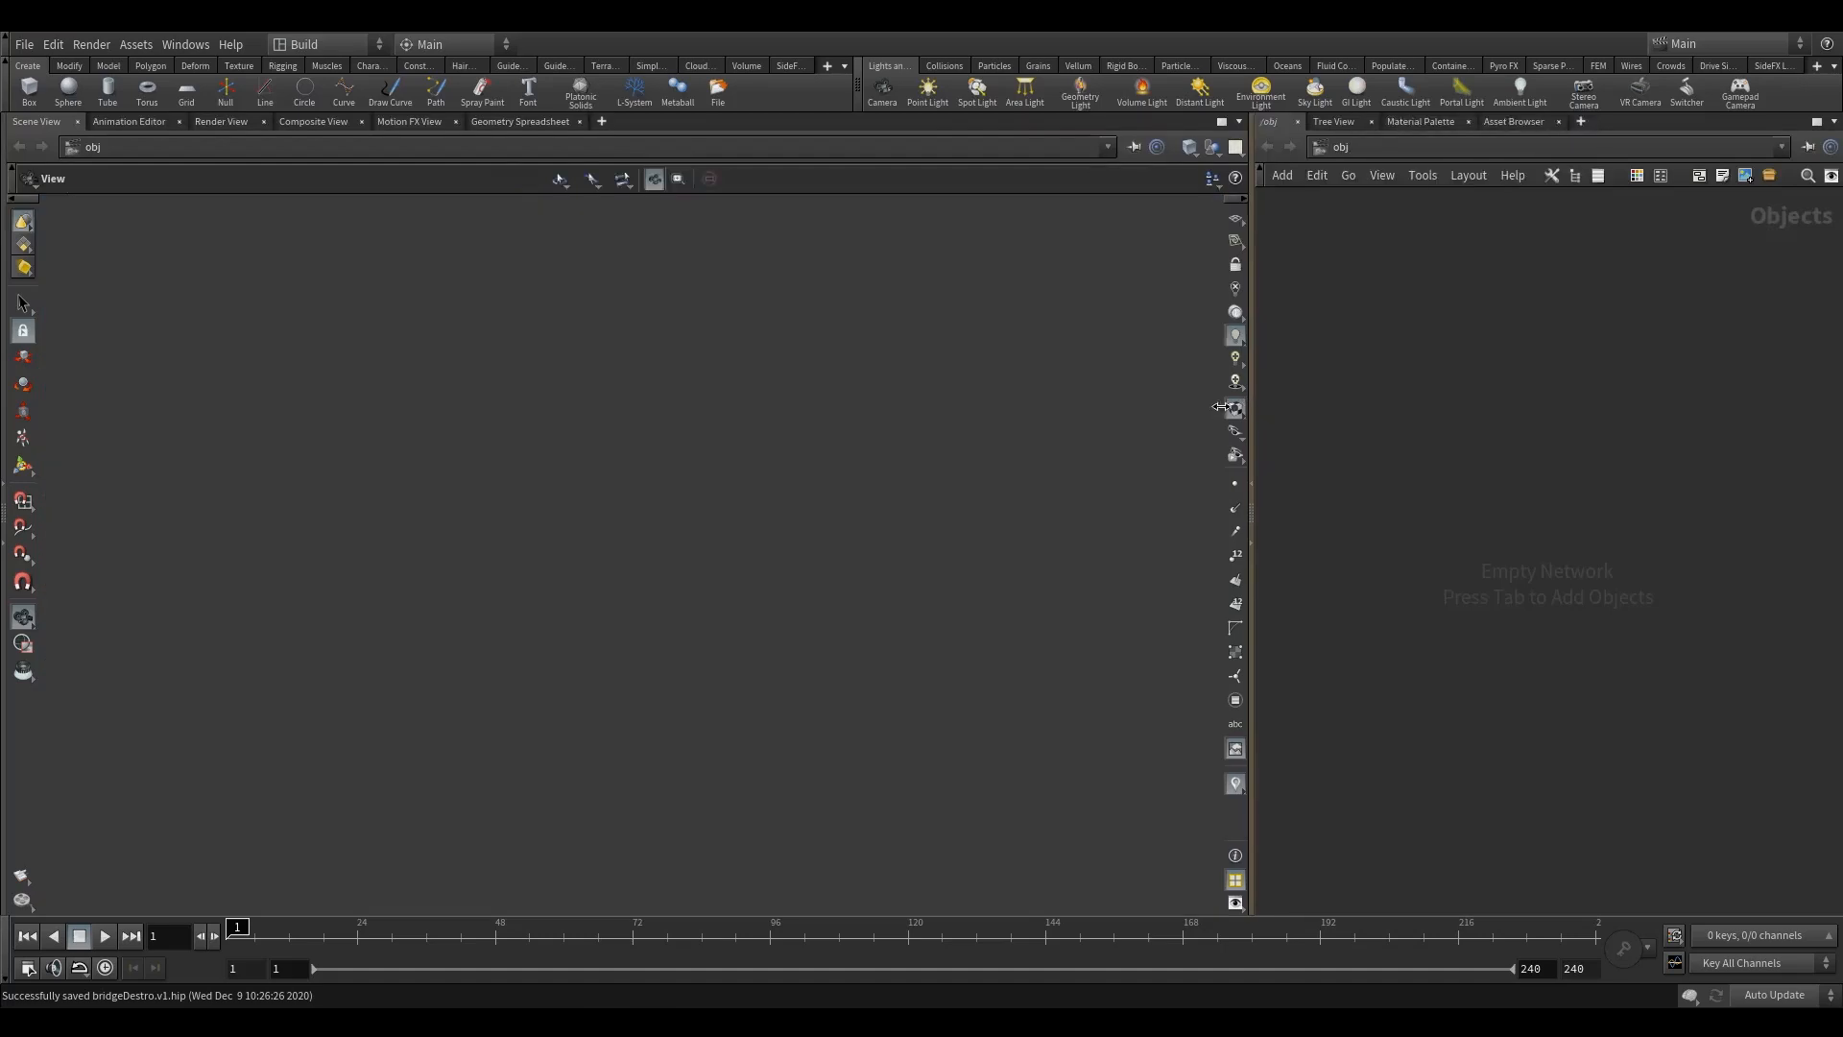
left_click_drag(1253, 402, 1047, 432)
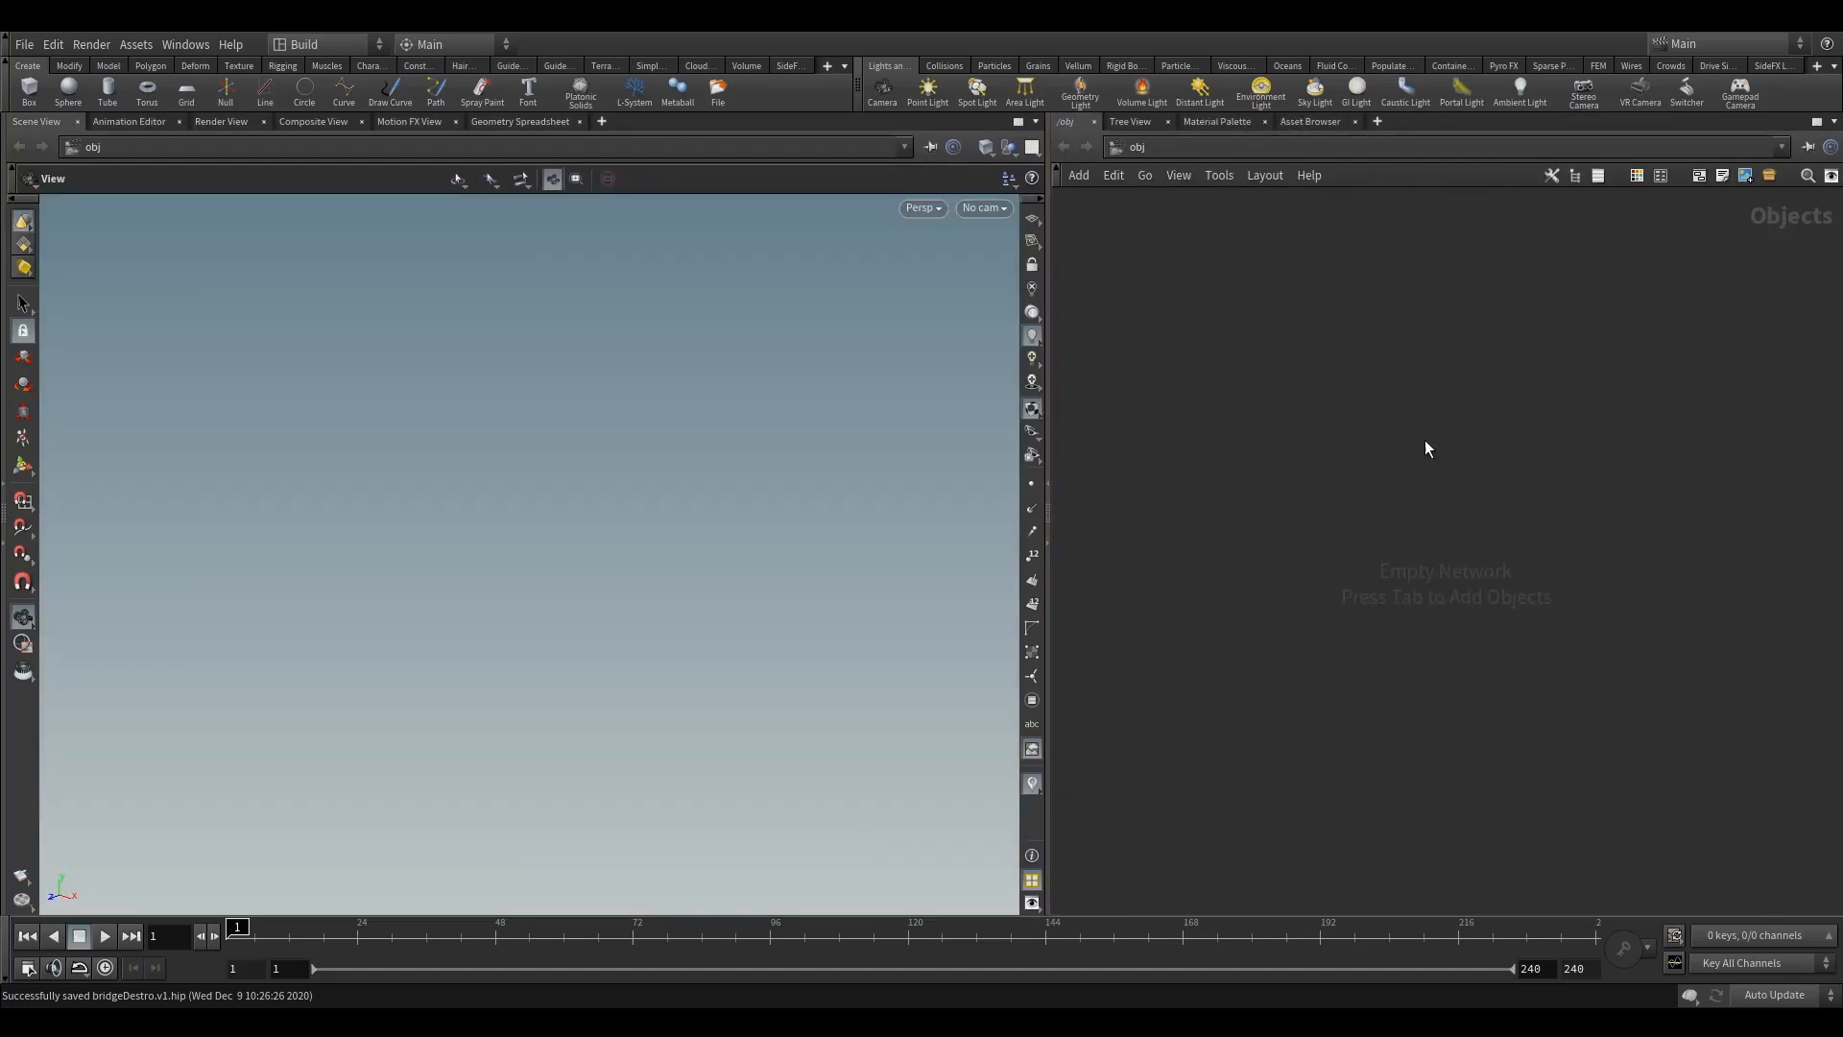
Add a Geometry node to the object network and display its parameters inside the network editor.
key("Tab")
type("ge")
left_click(1464, 533)
left_click(1295, 546)
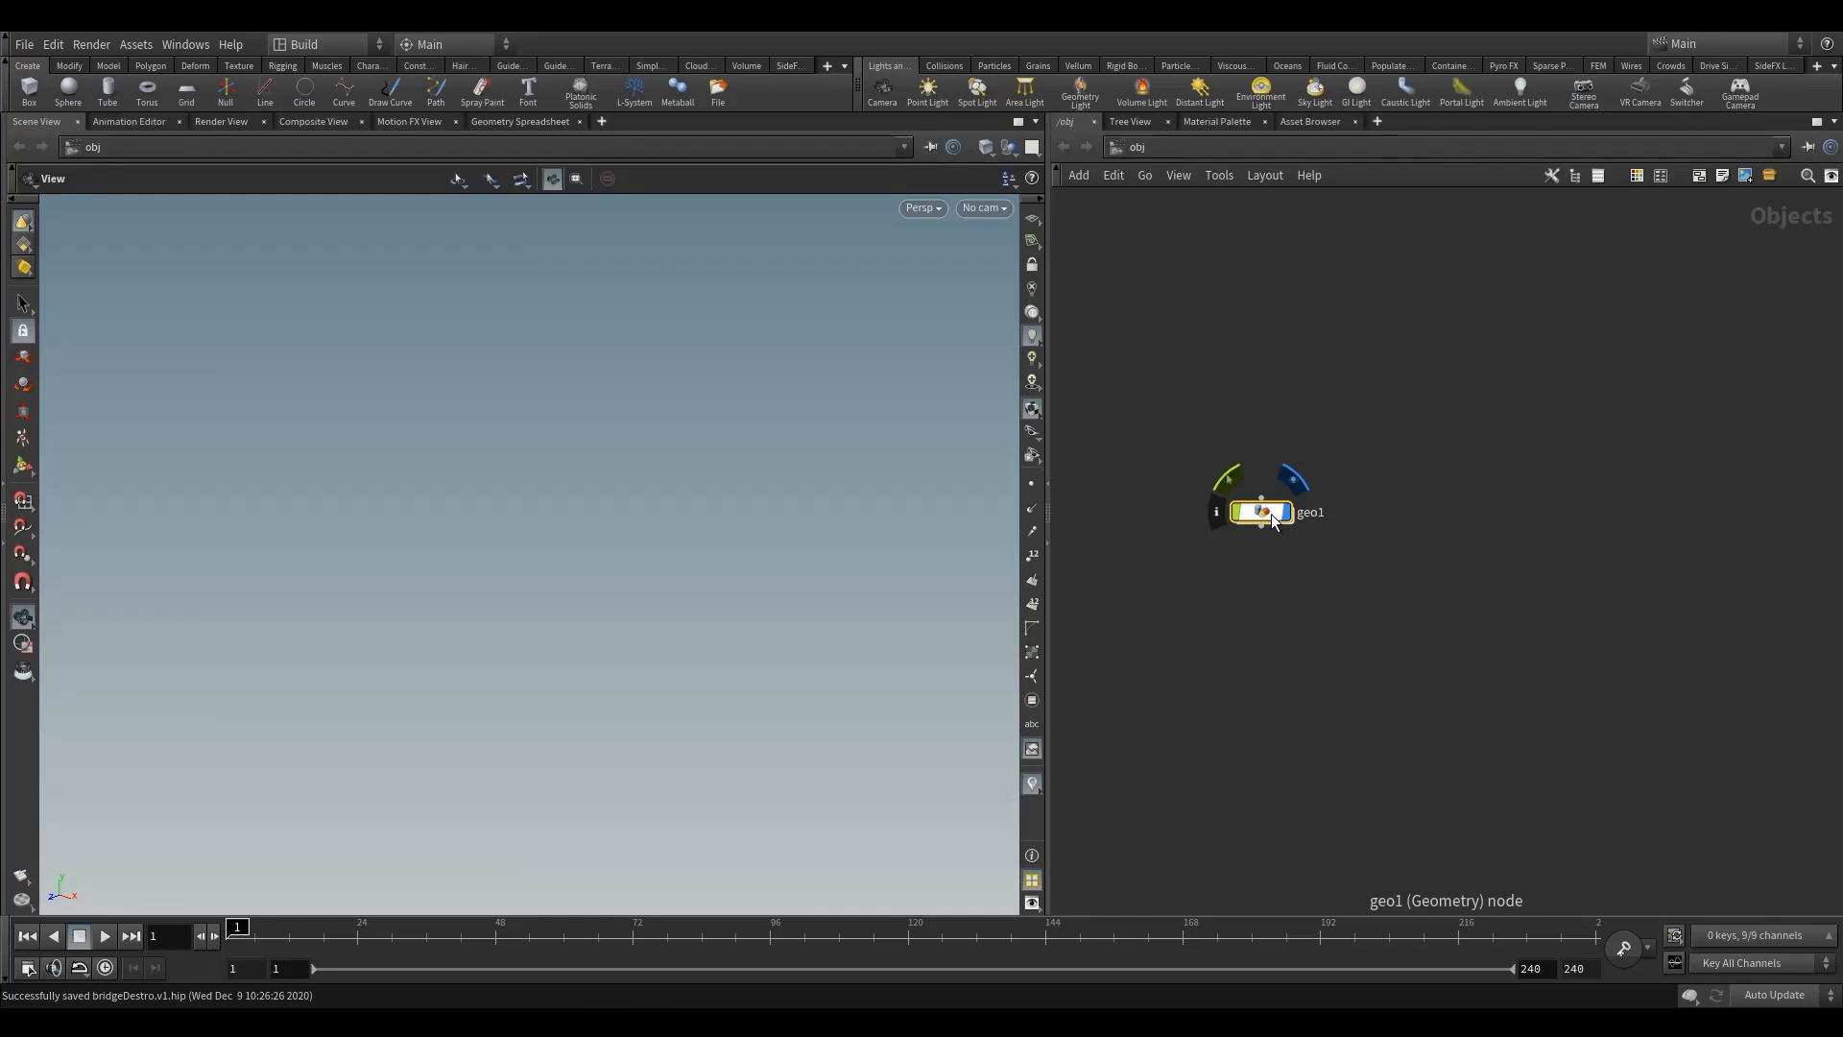
left_click_drag(1278, 518, 1287, 540)
key("p")
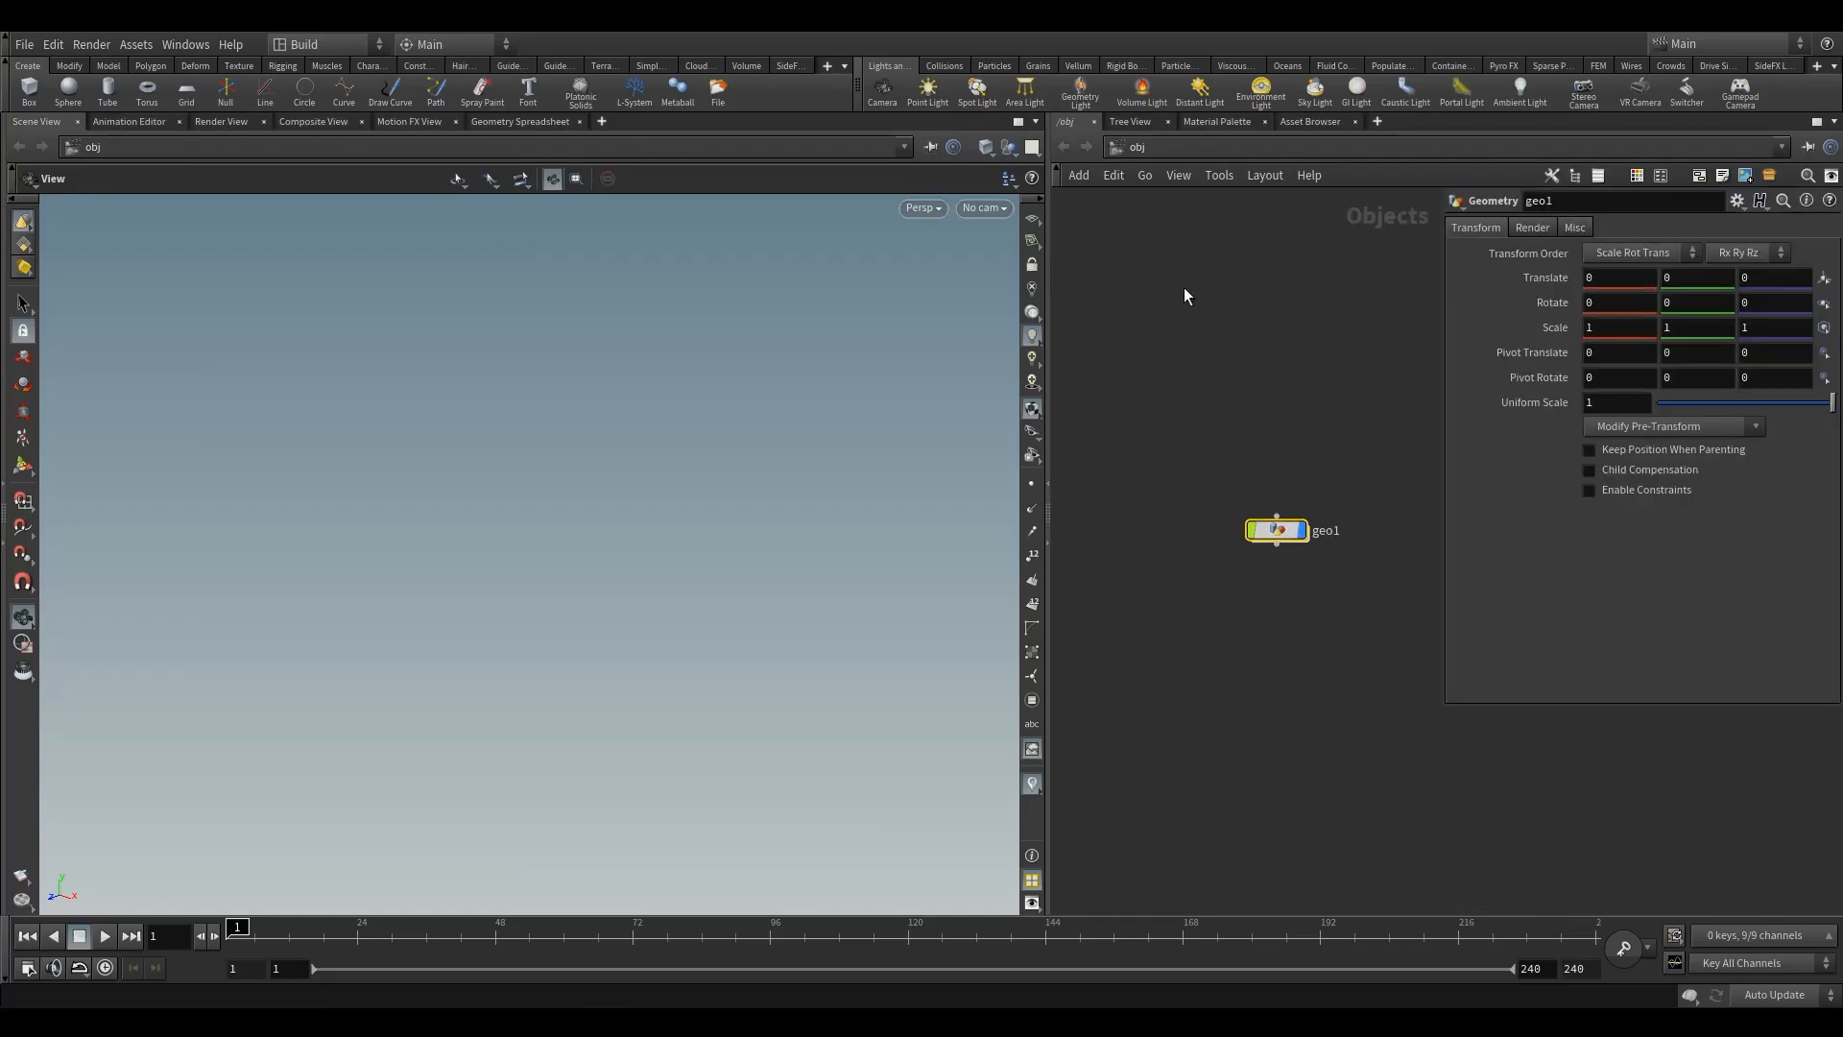
middle_click_drag(1288, 428, 1239, 502)
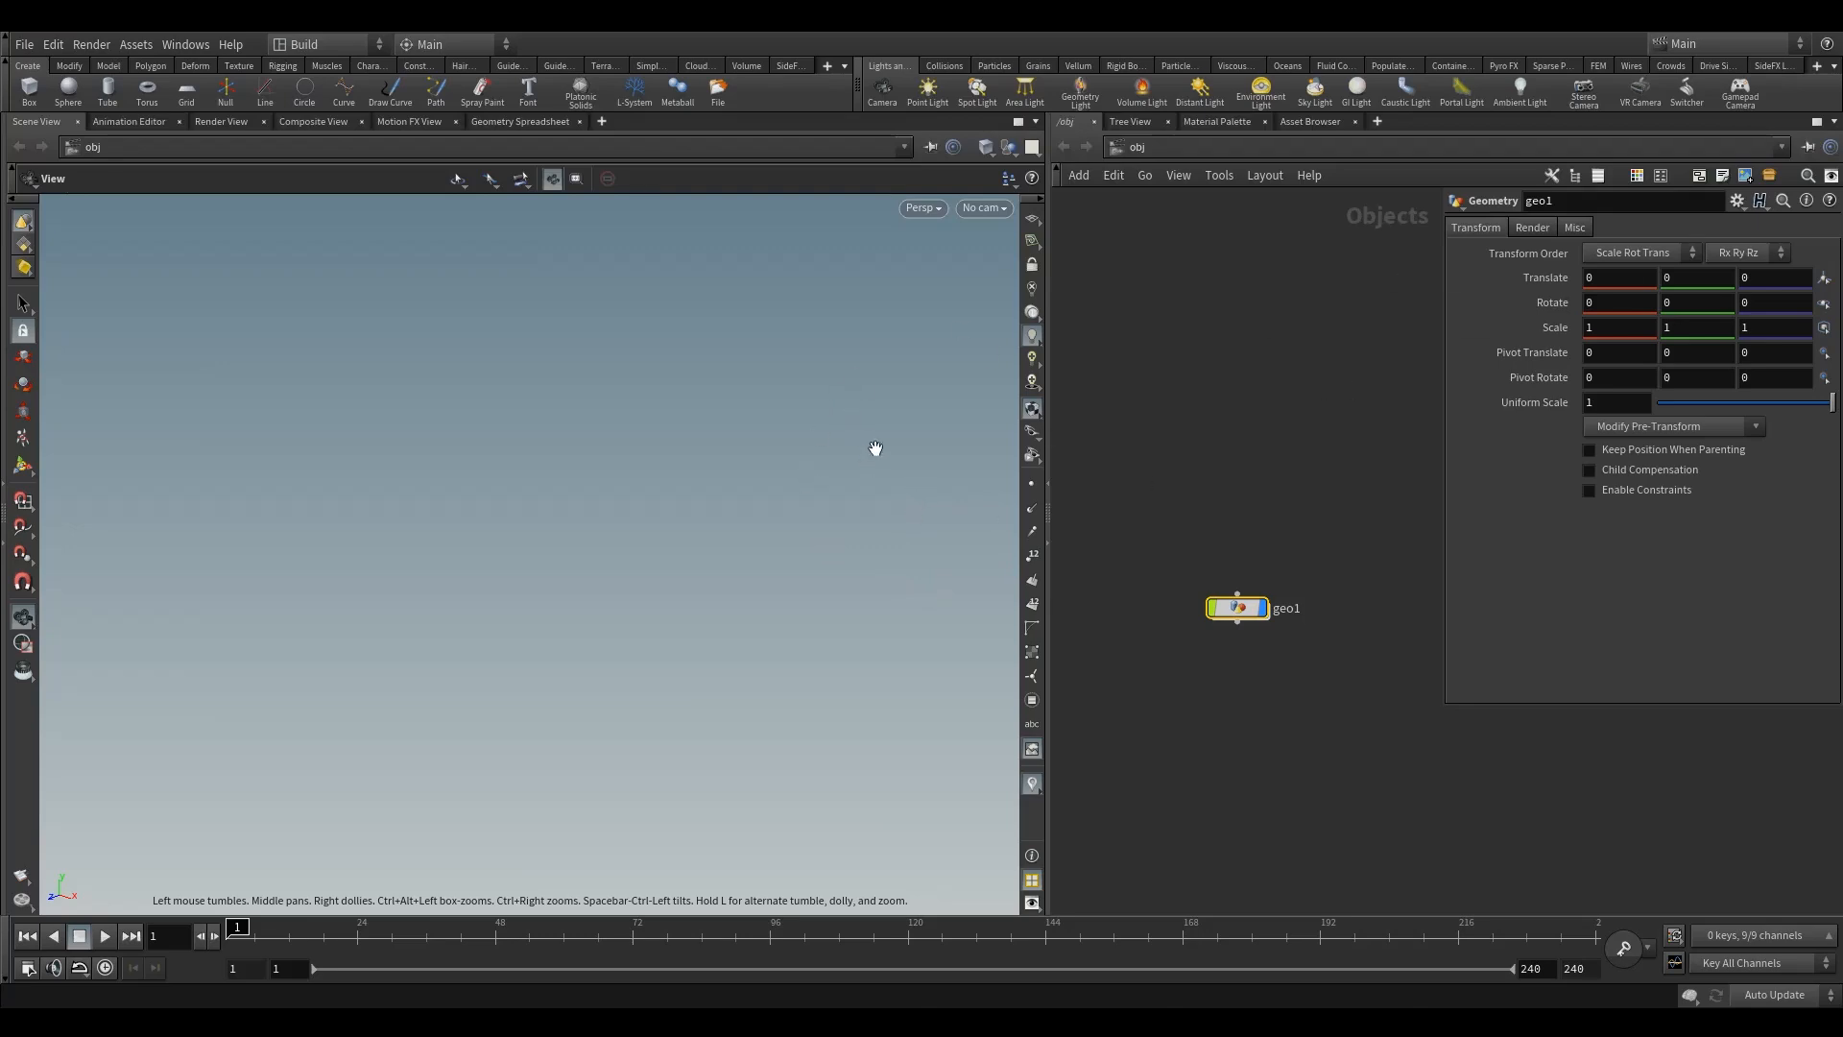
Switch to the Technical desktop layout and return to the Build desktop.
left_click(296, 45)
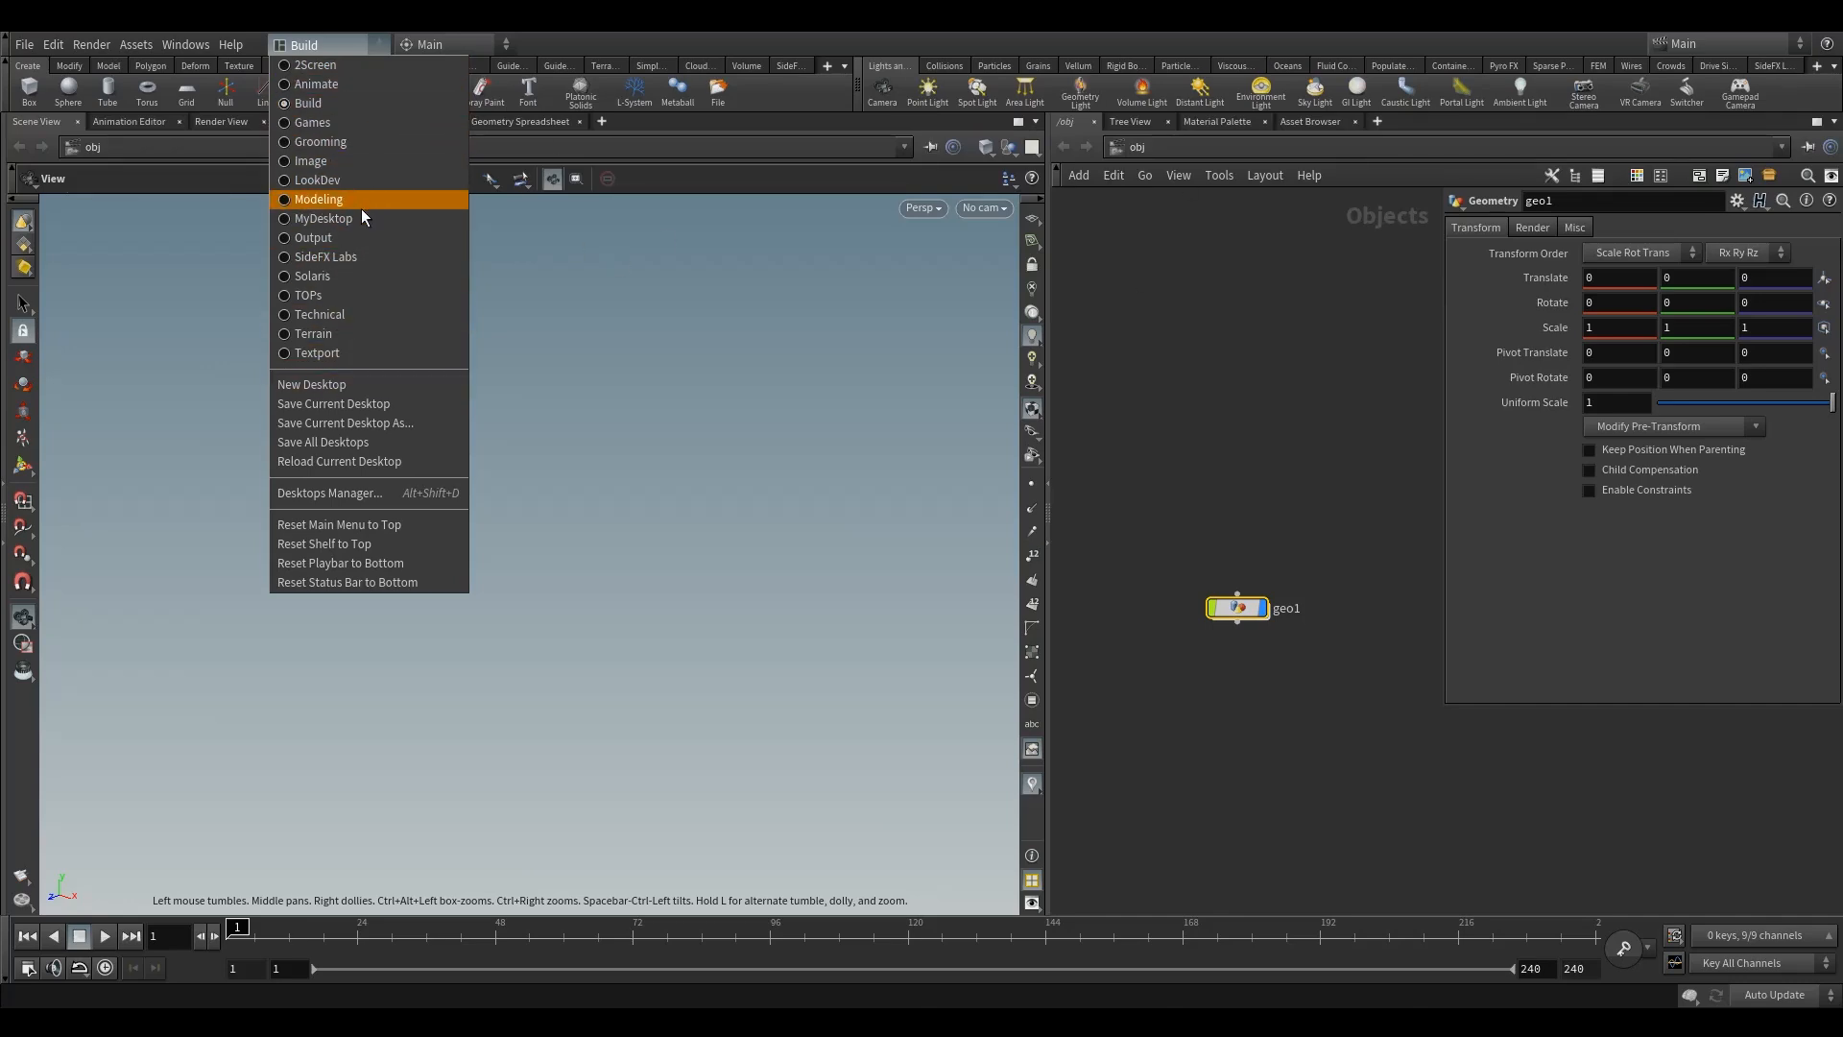
left_click(330, 317)
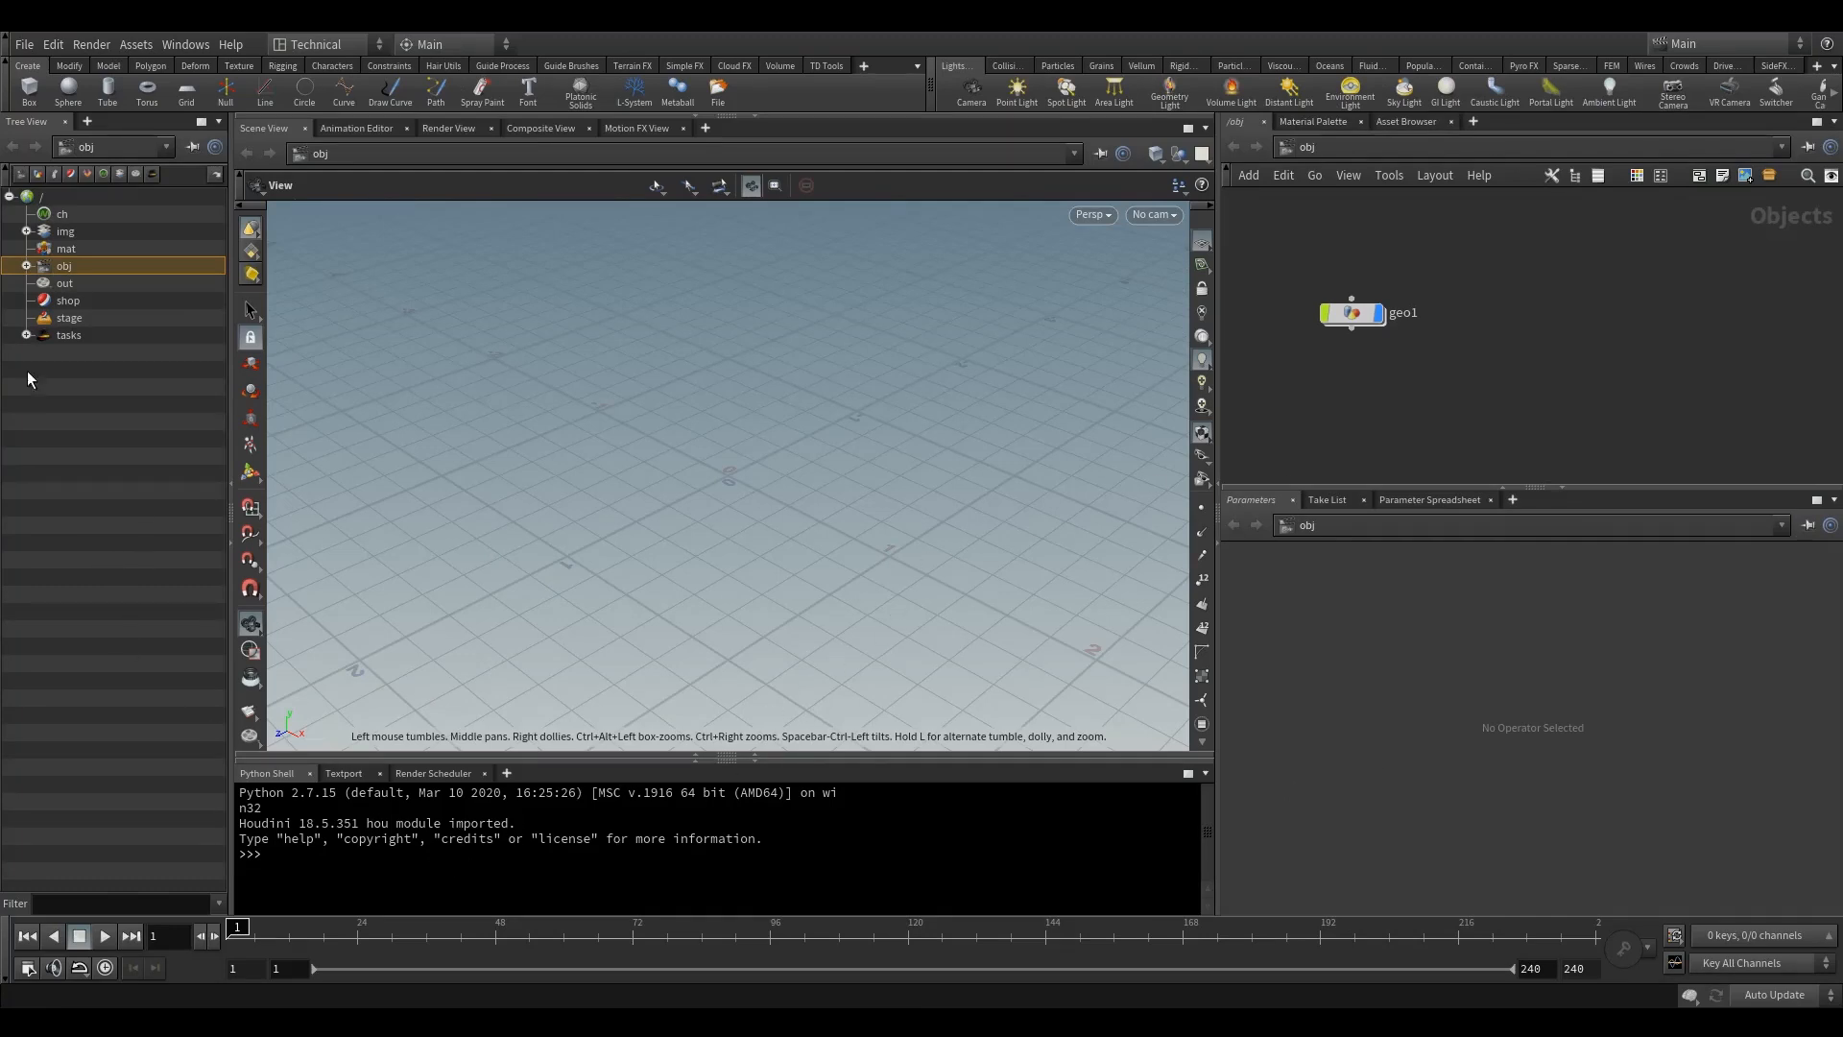
left_click(325, 41)
left_click(311, 104)
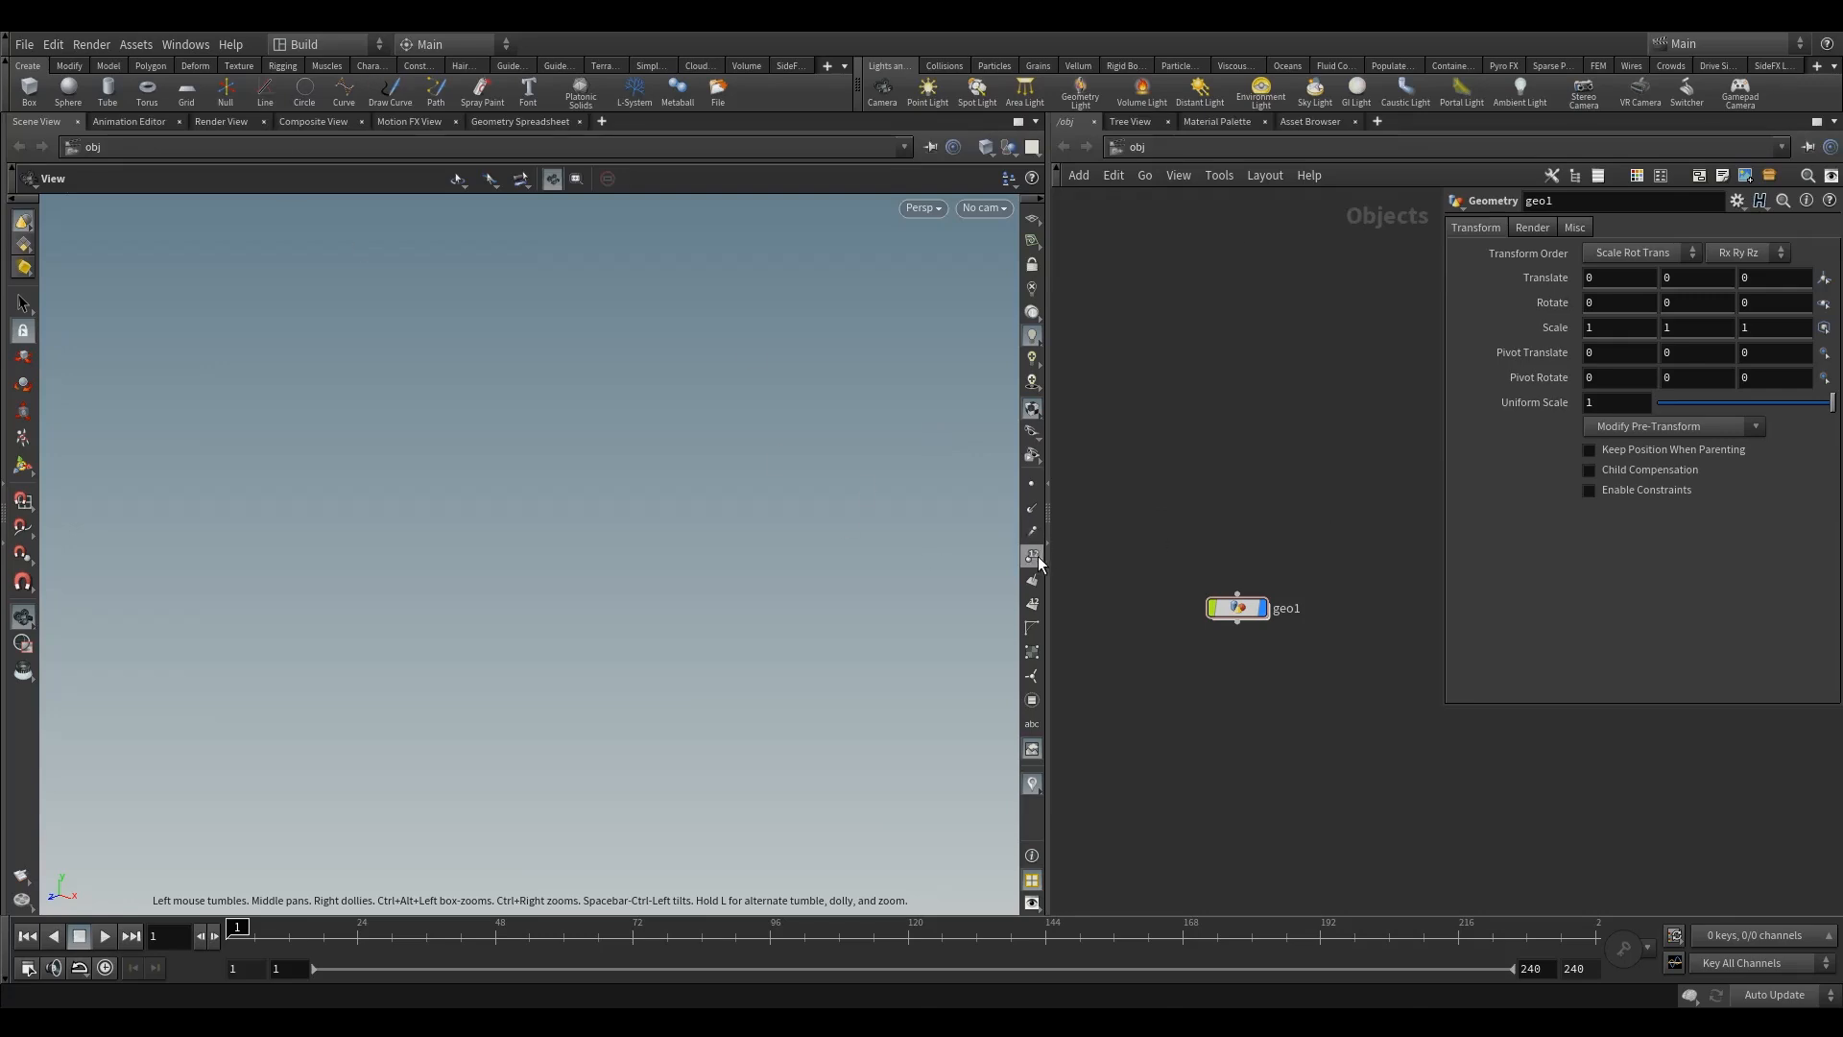
Save the current layout as a new desktop named MyDesktop2 and reposition the geo1 node in the network.
left_click(301, 45)
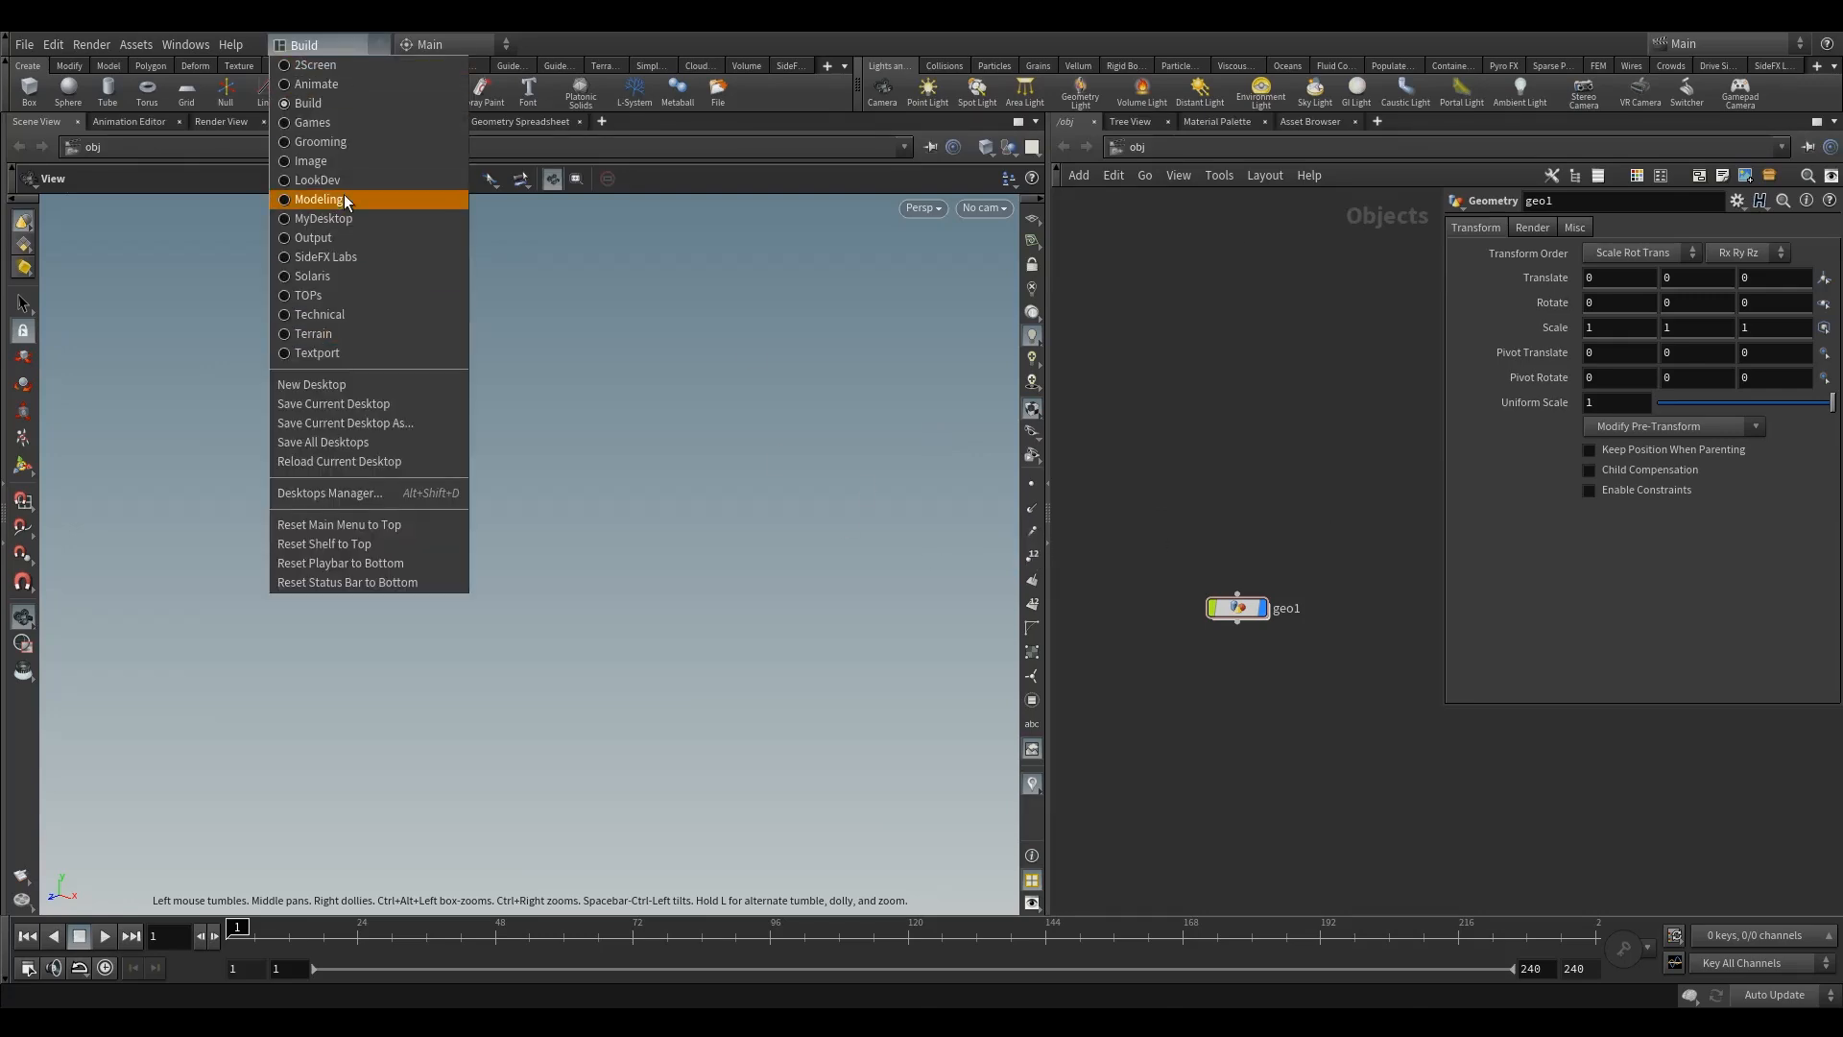
left_click(348, 424)
left_click(494, 457)
double_click(494, 457)
type("My")
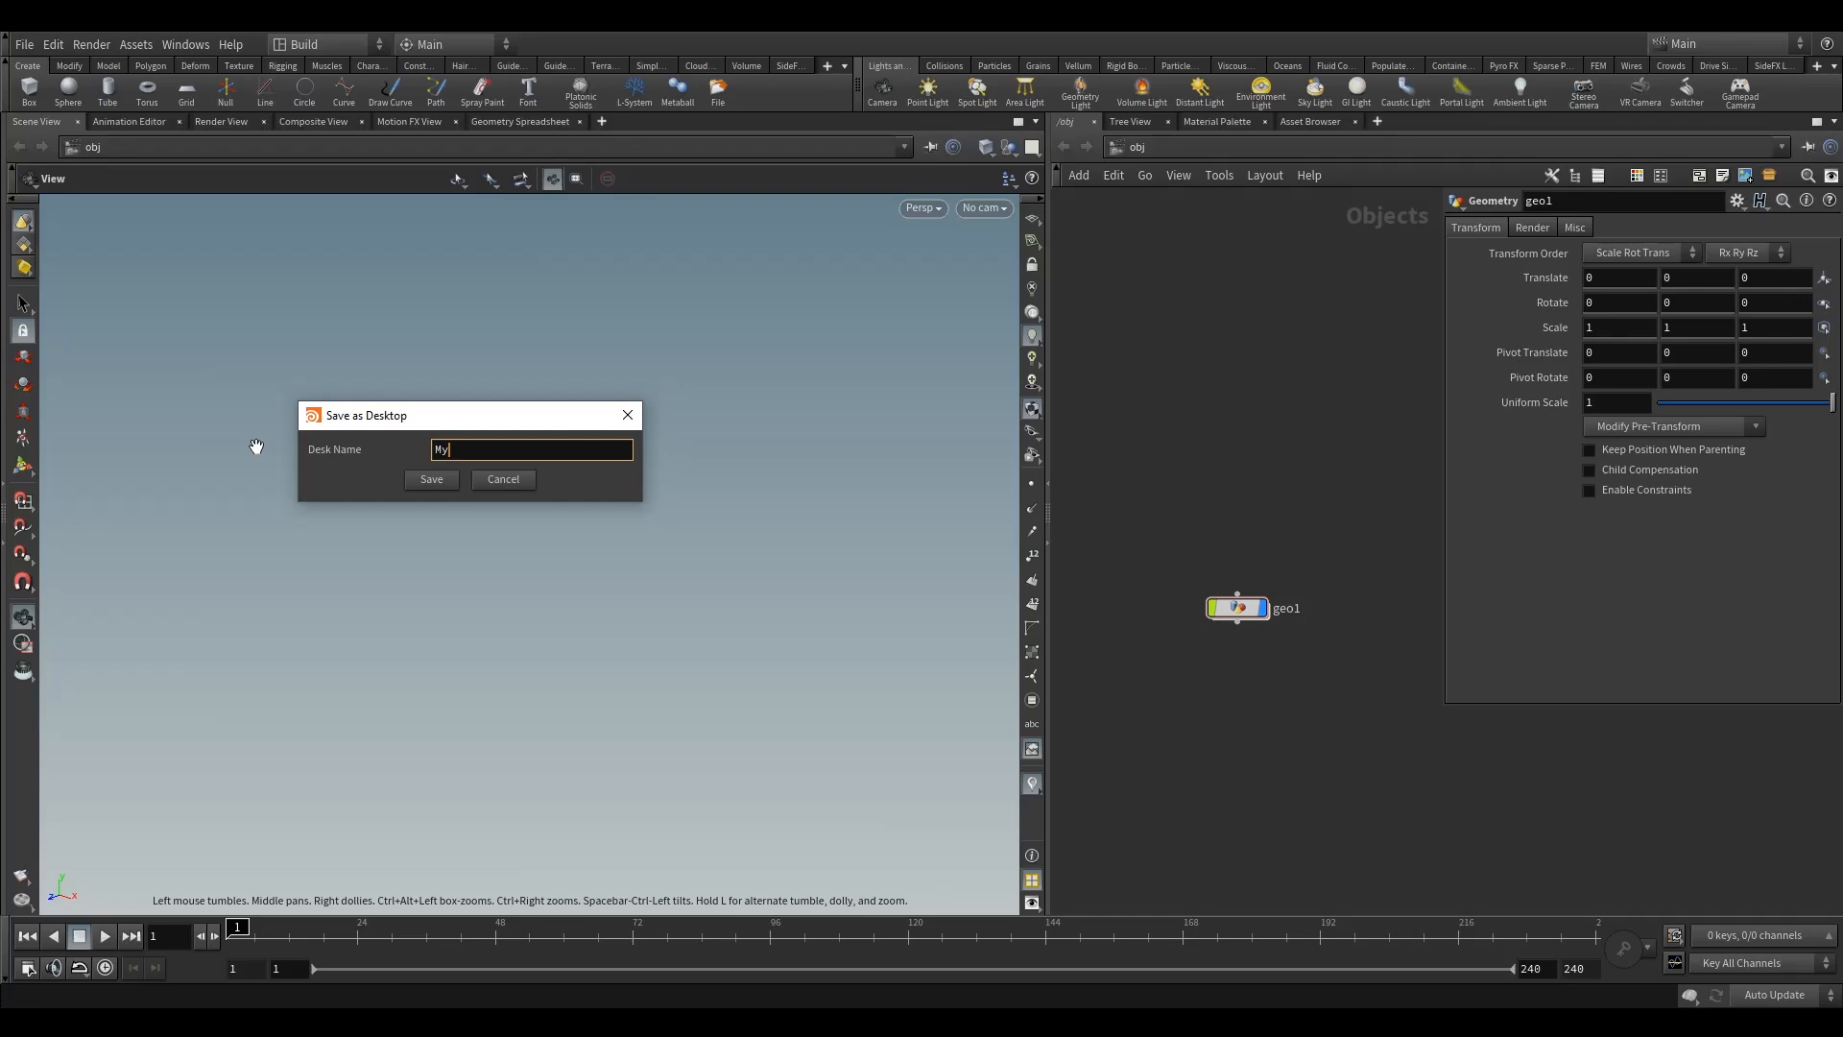
type("DEsktop")
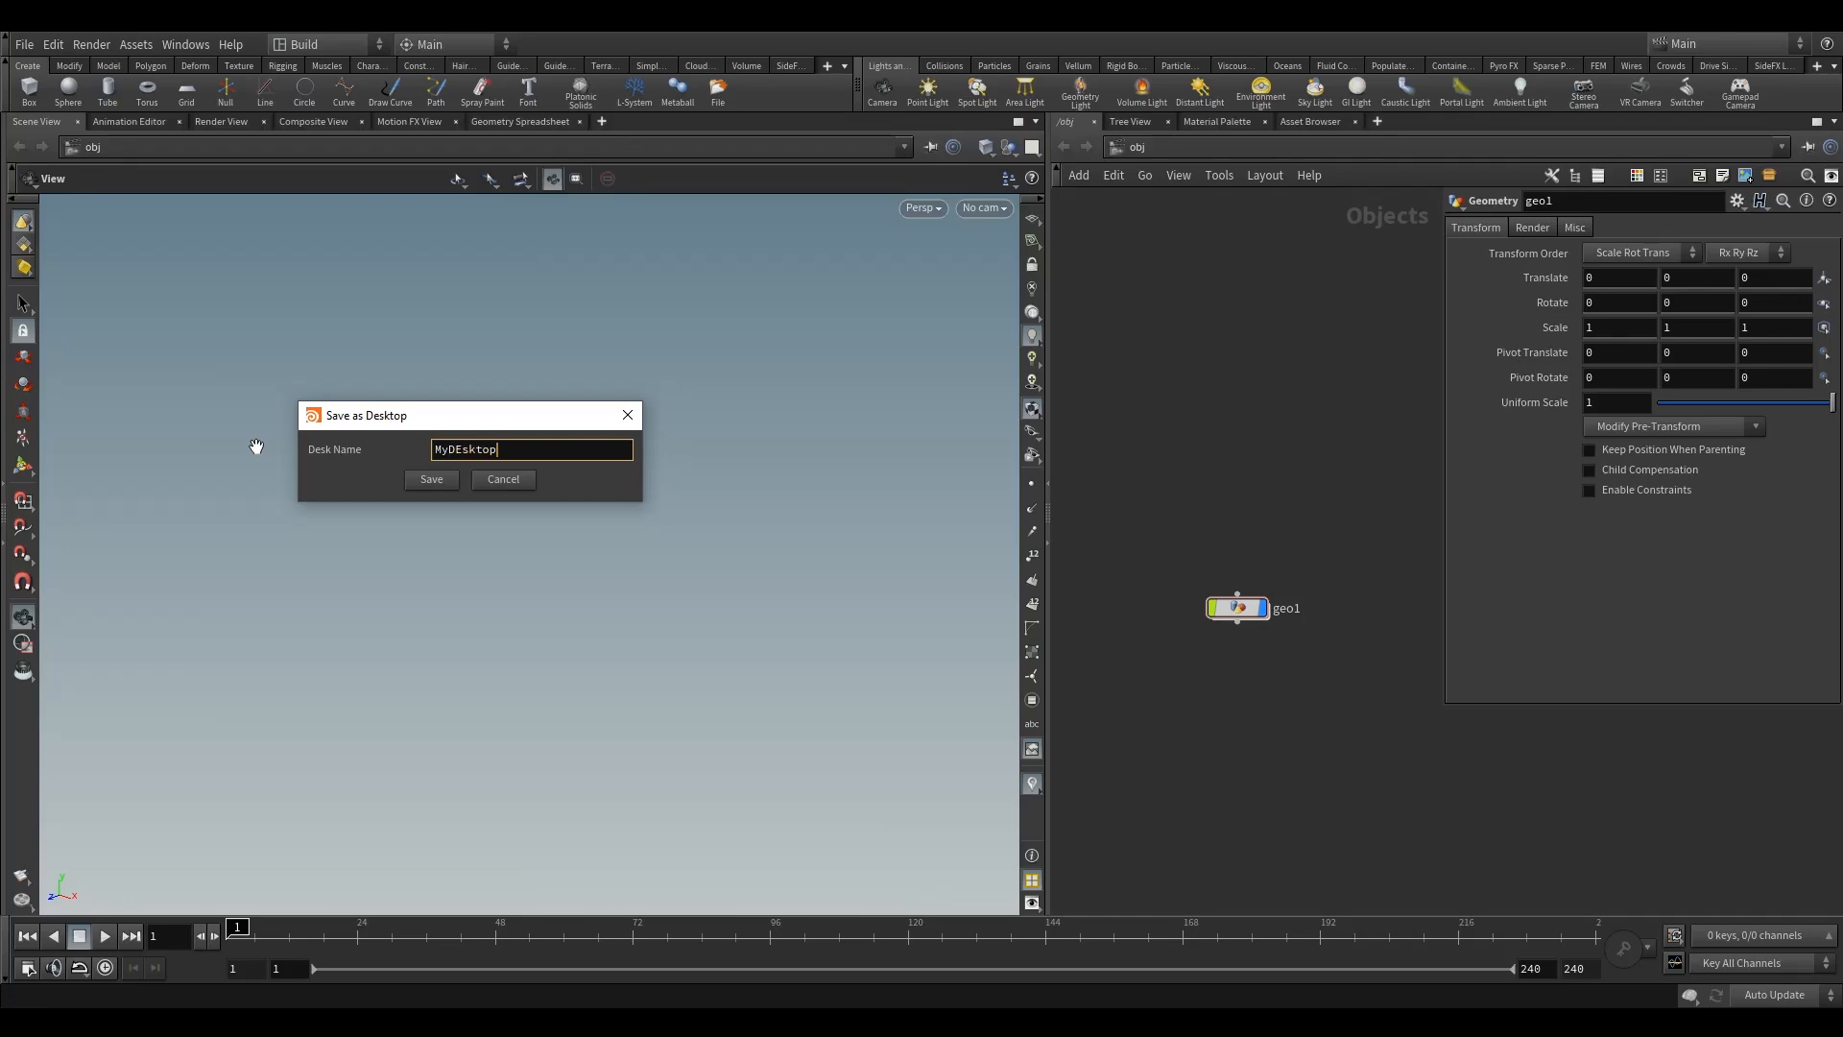
left_click(438, 480)
left_click(606, 525)
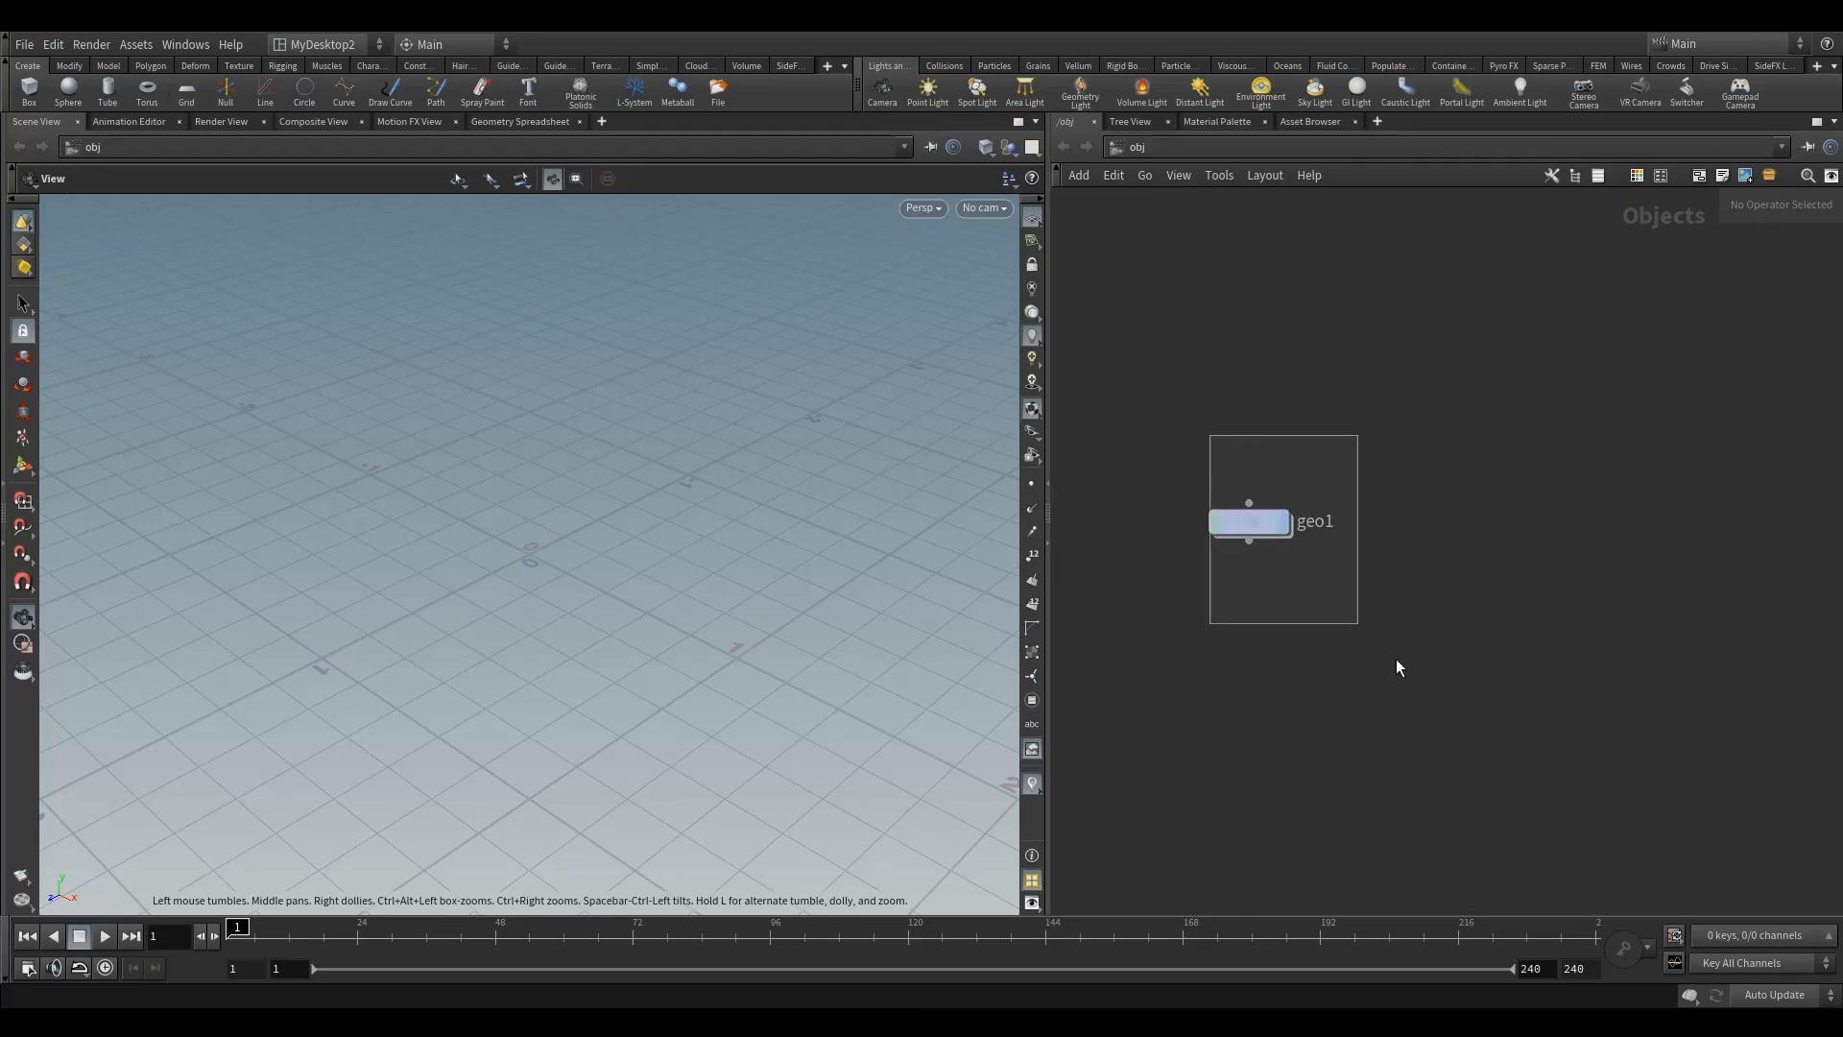
left_click(1248, 521)
left_click_drag(1246, 520, 1209, 521)
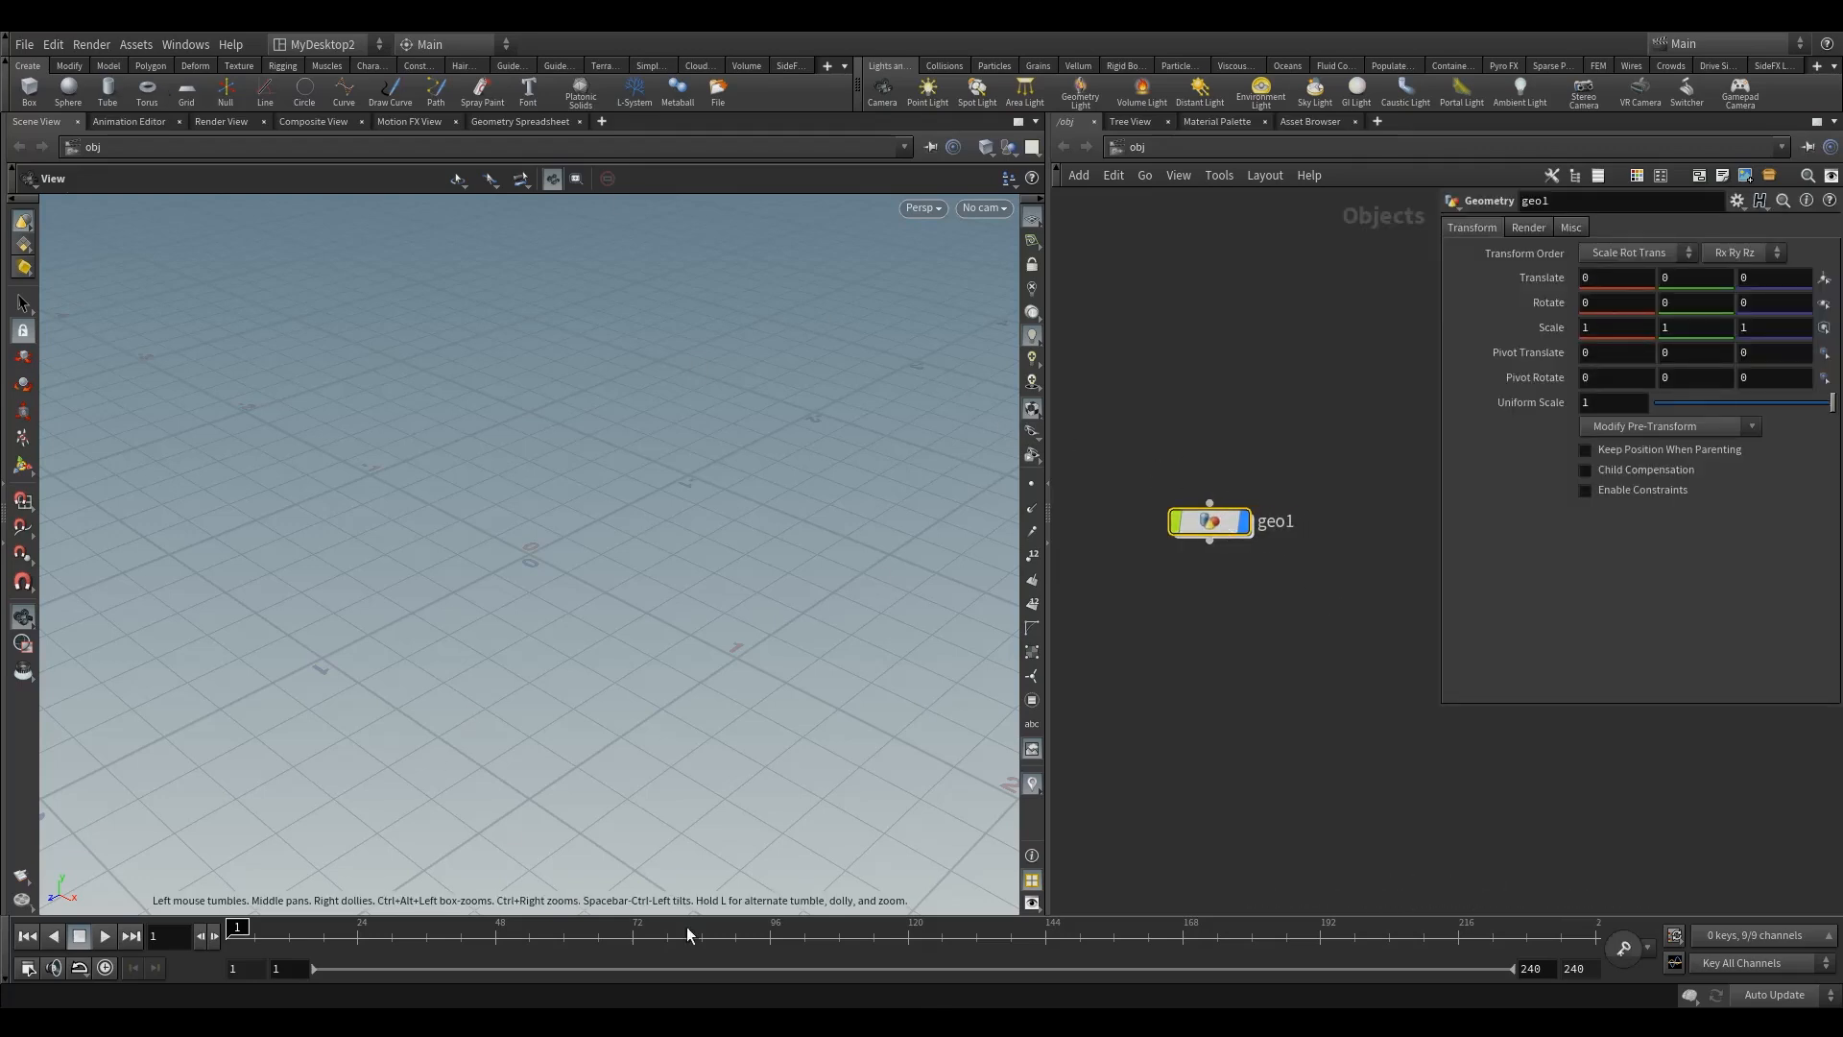
Switch to File Explorer and examine the Bridge_Destruction folder, its bridgeDestro.v1 scene file and the desk subfolder, closing the window when done.
key("alt+Tab")
left_click_drag(751, 288, 812, 258)
left_click(499, 384)
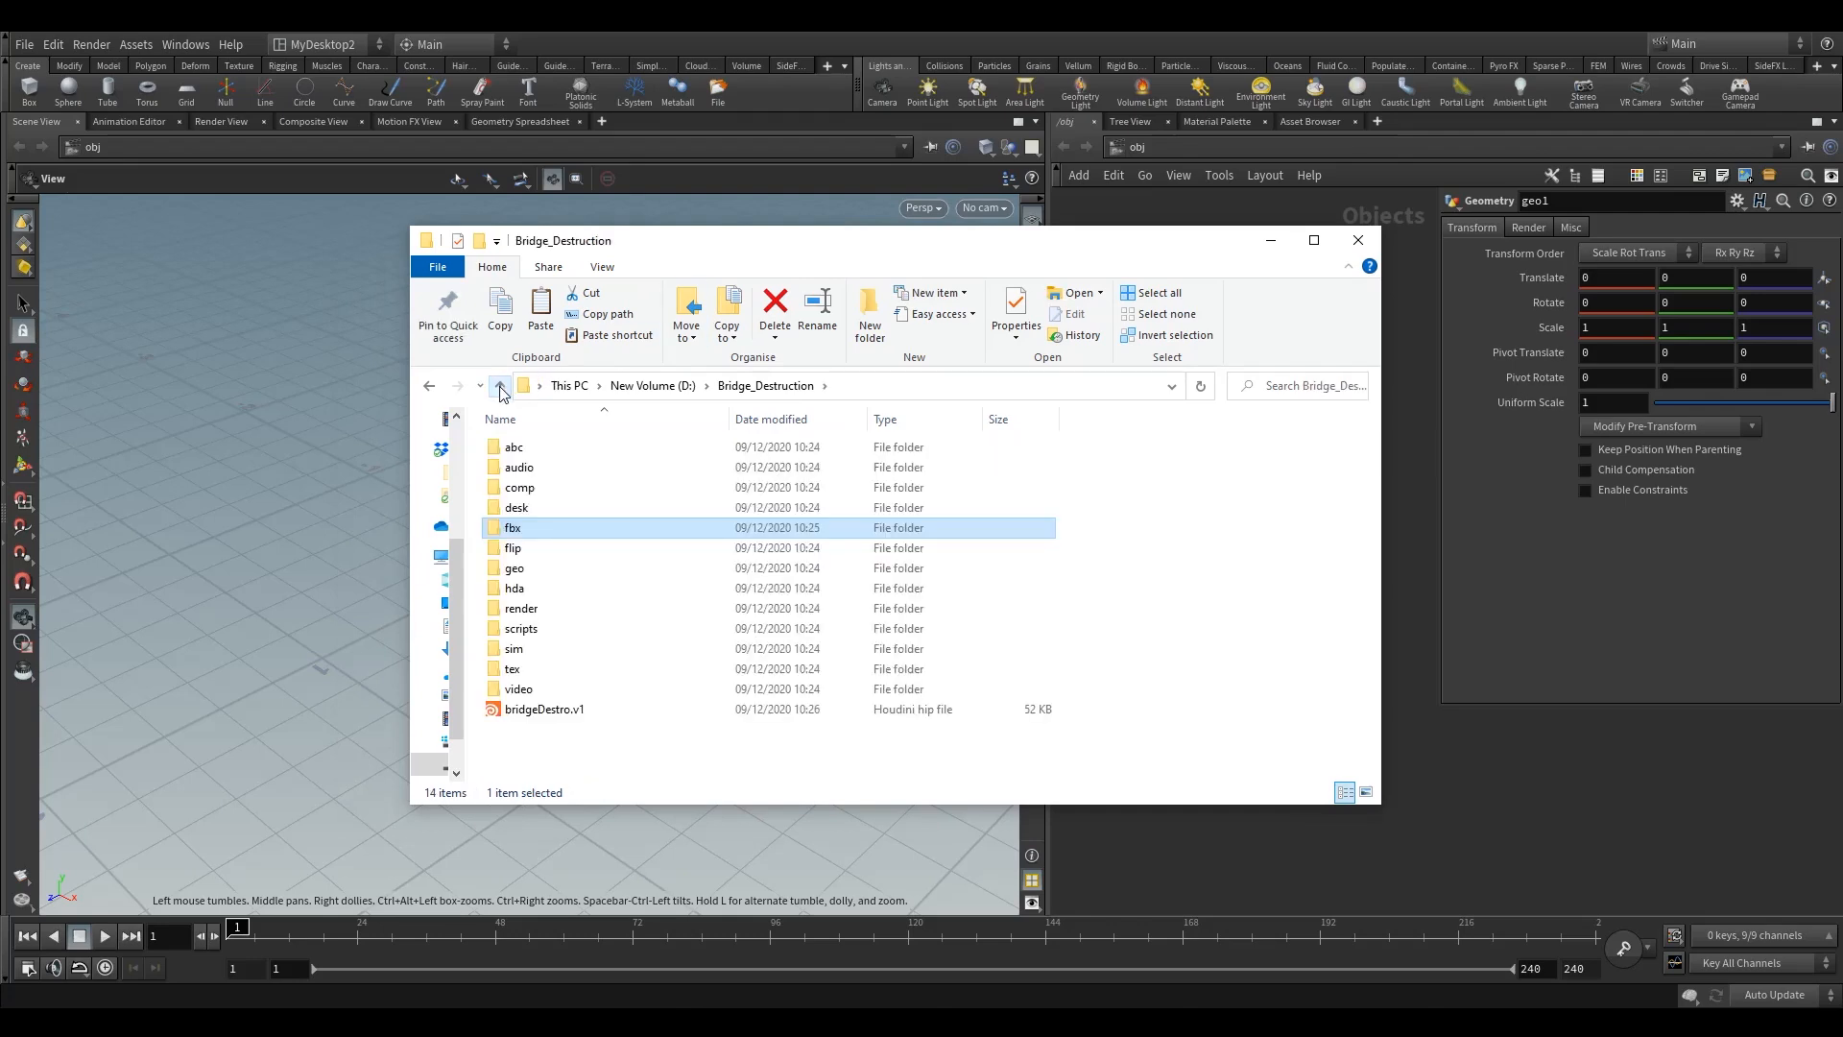
left_click(538, 709)
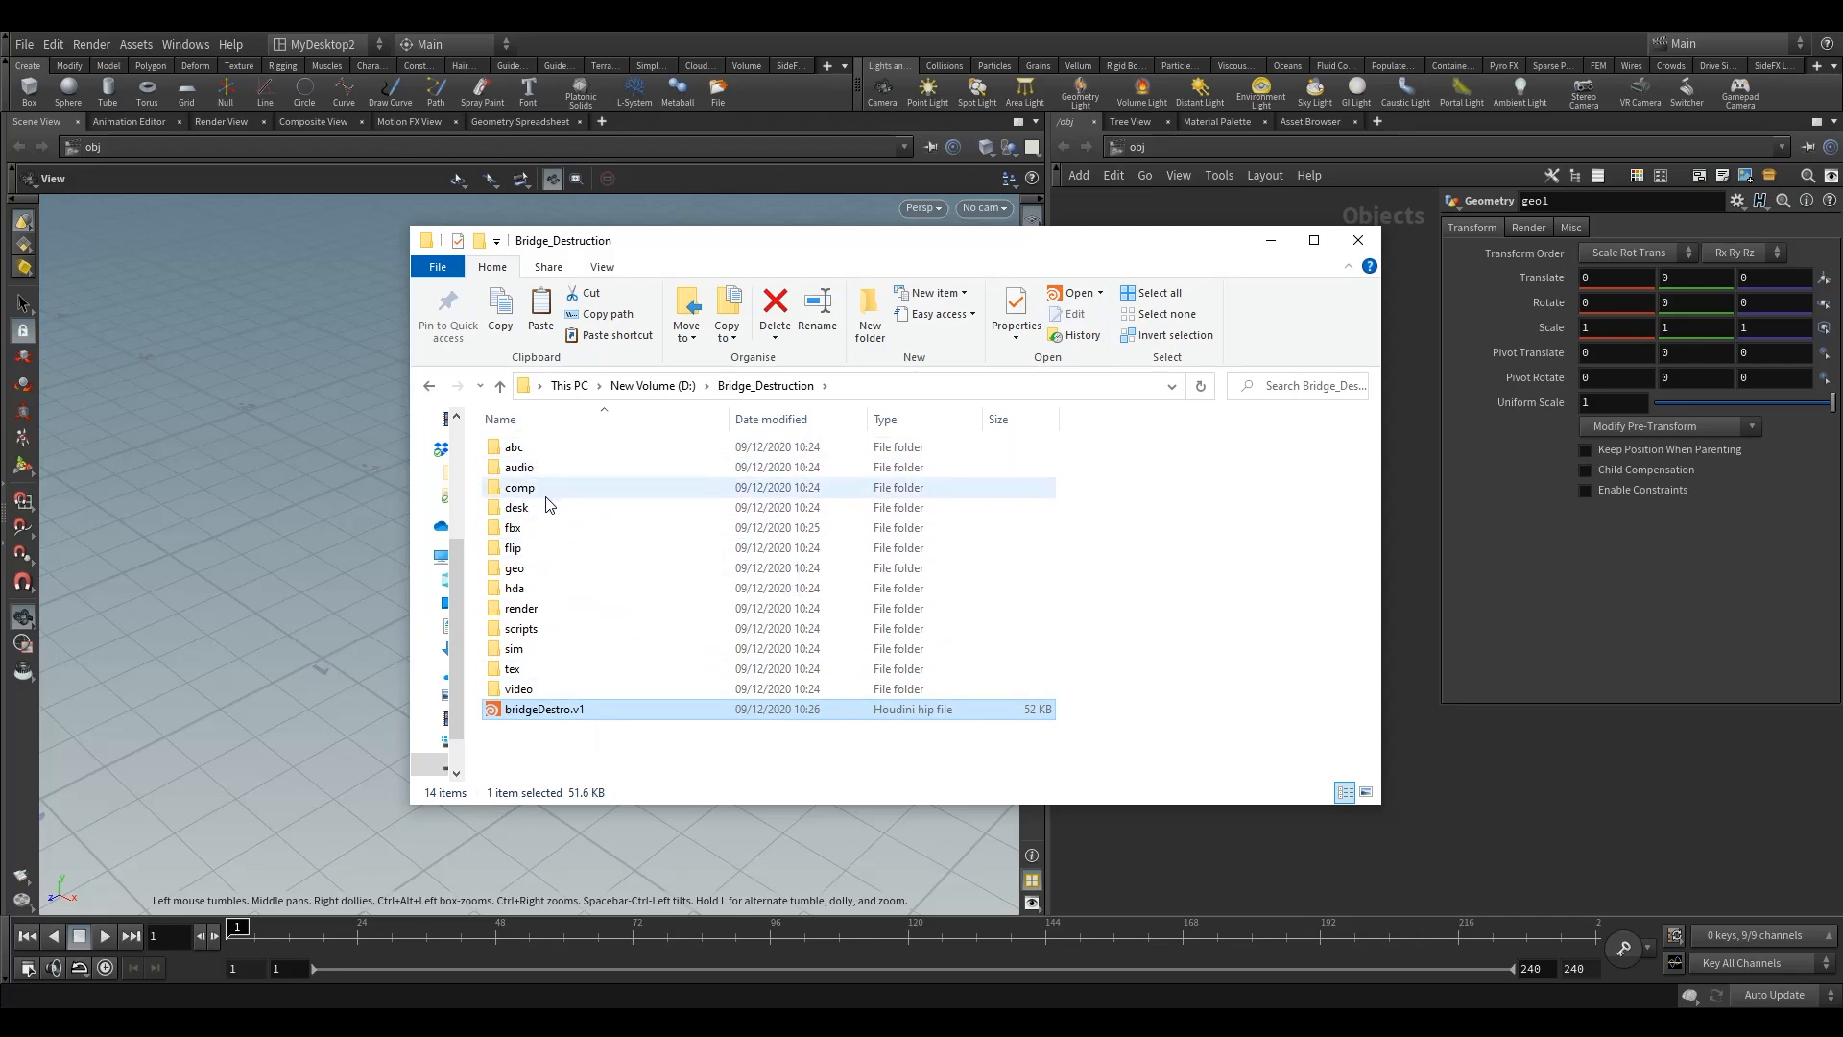
left_click(698, 509)
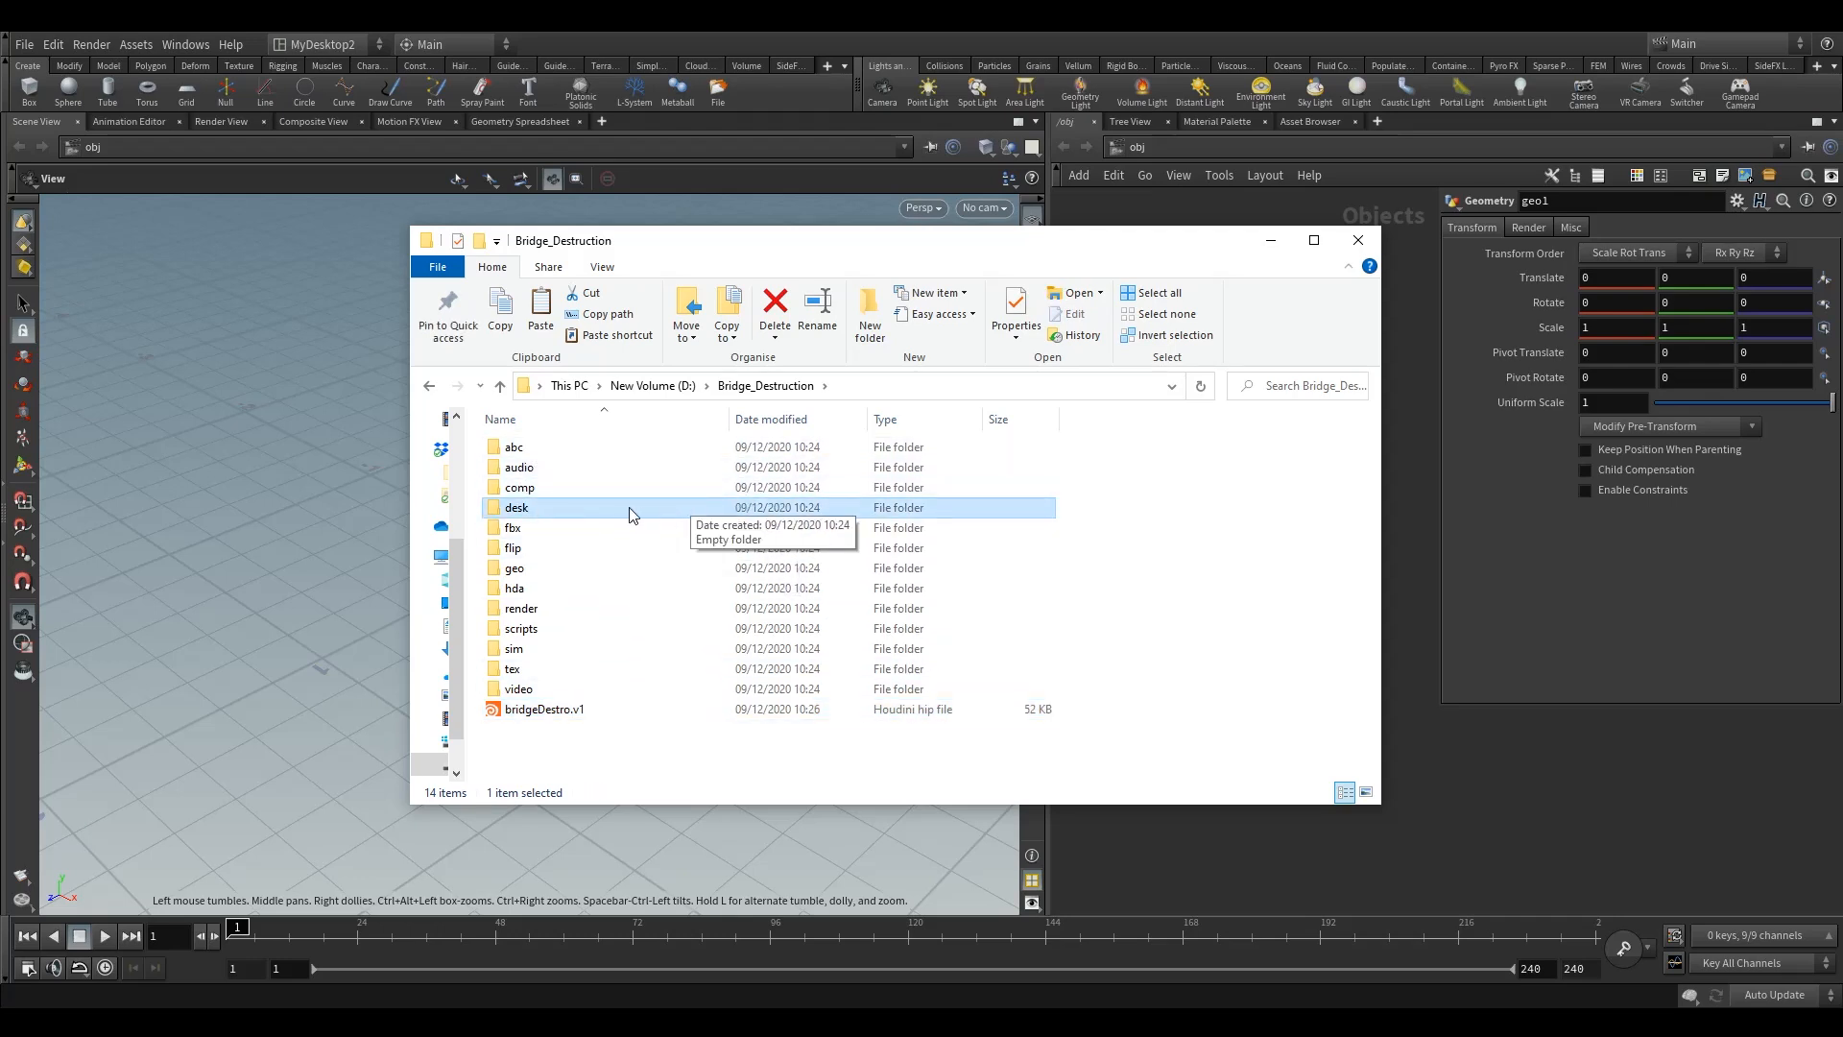
double_click(628, 509)
left_click(499, 386)
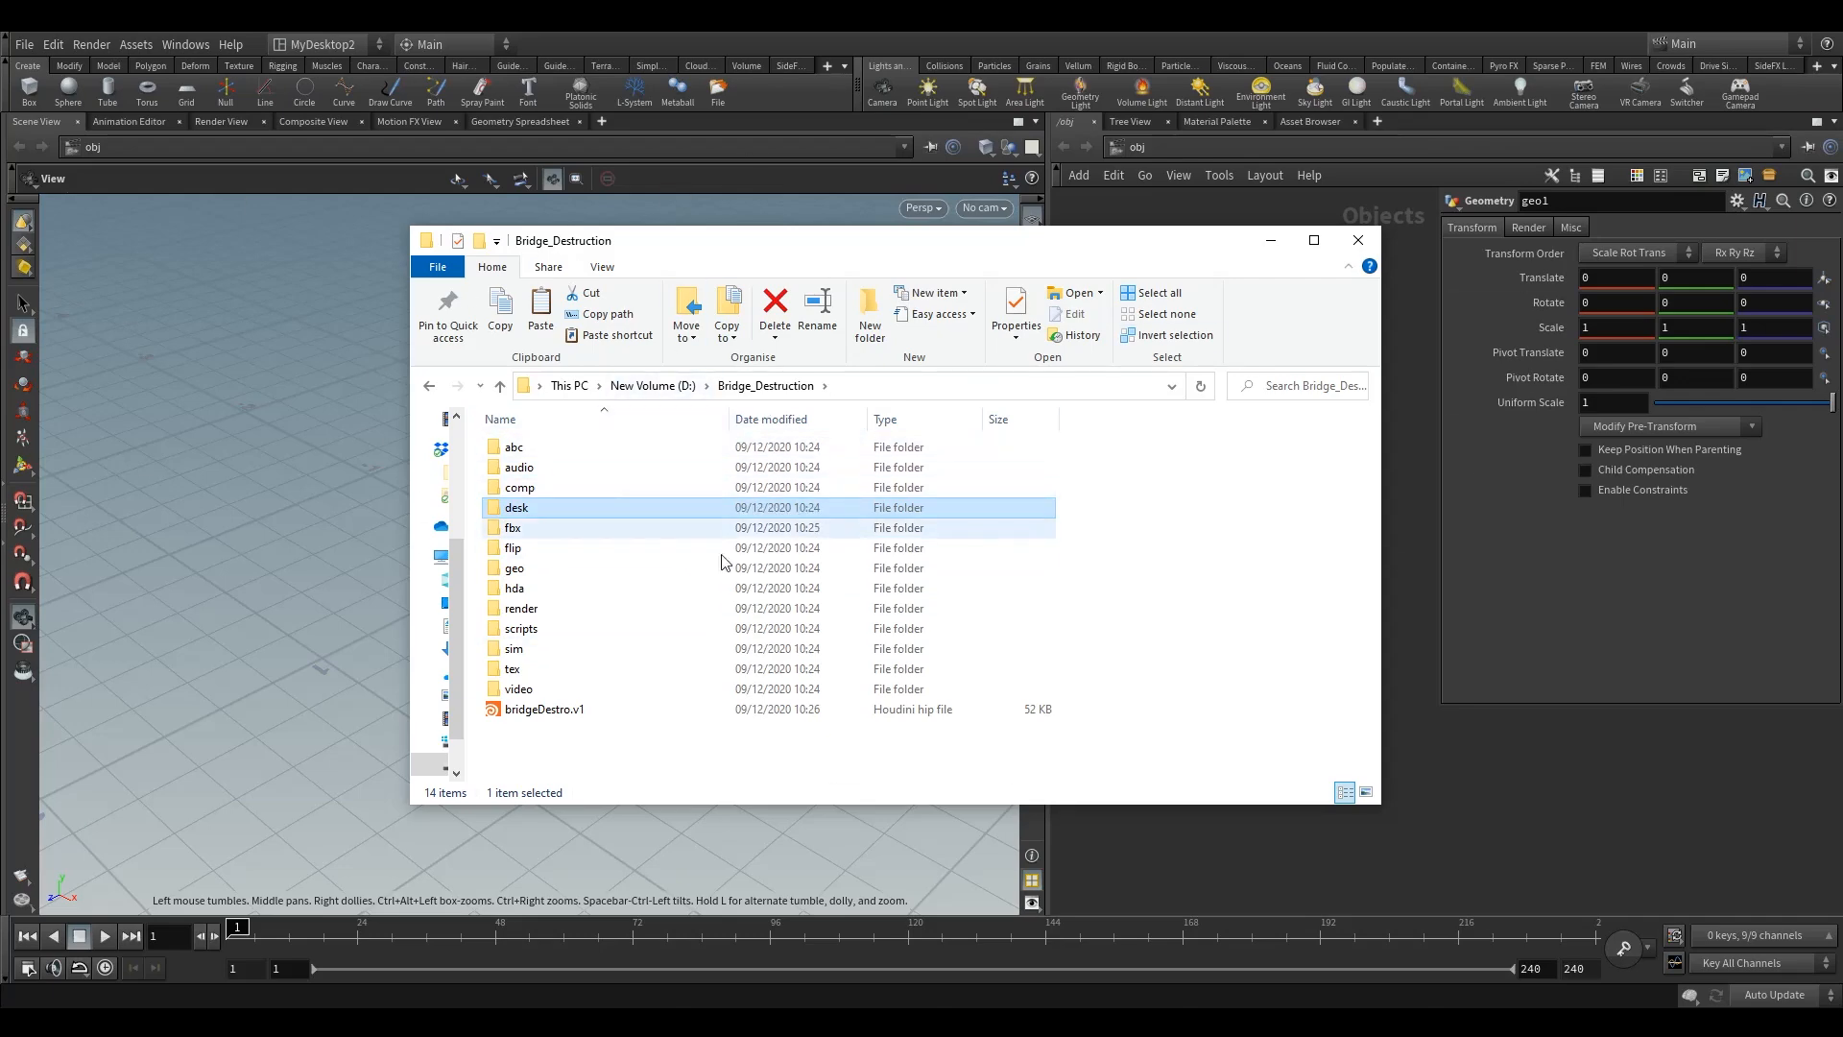
left_click(1357, 240)
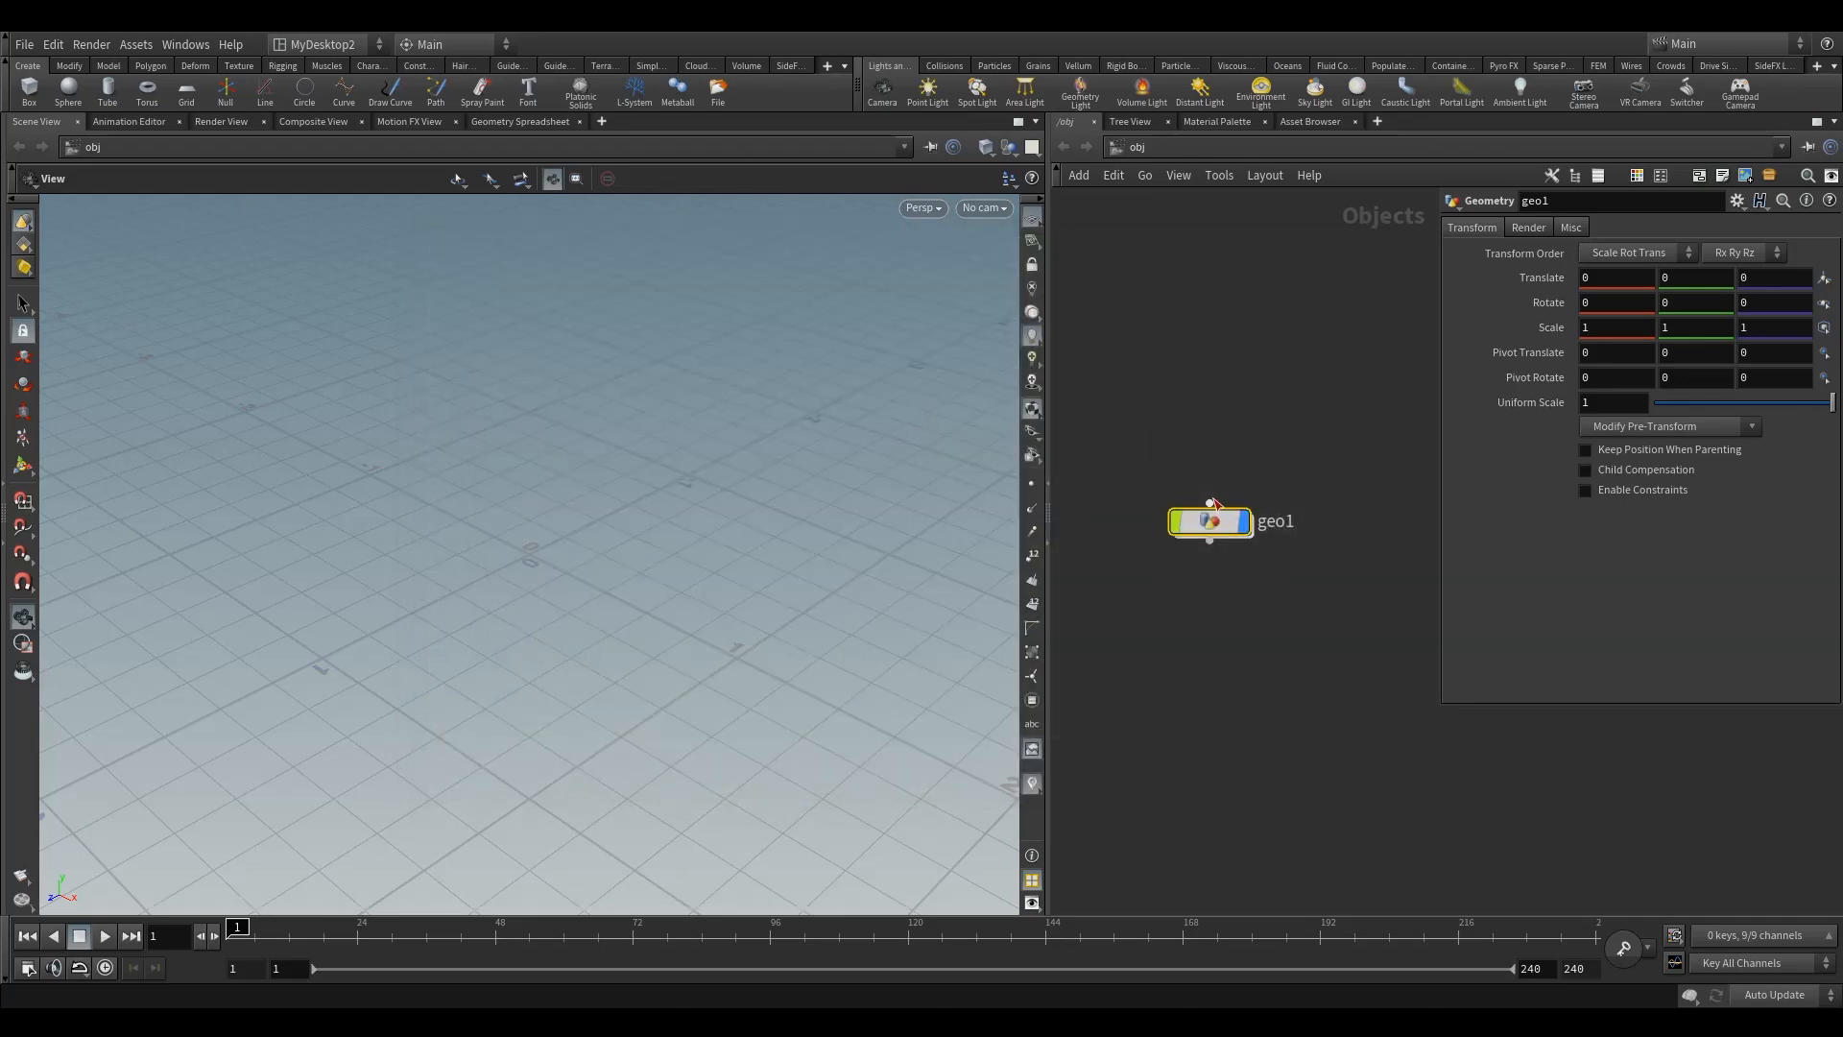
Rename the geo1 node as Bridge and widen the network editor at the expense of the viewport.
double_click(1277, 521)
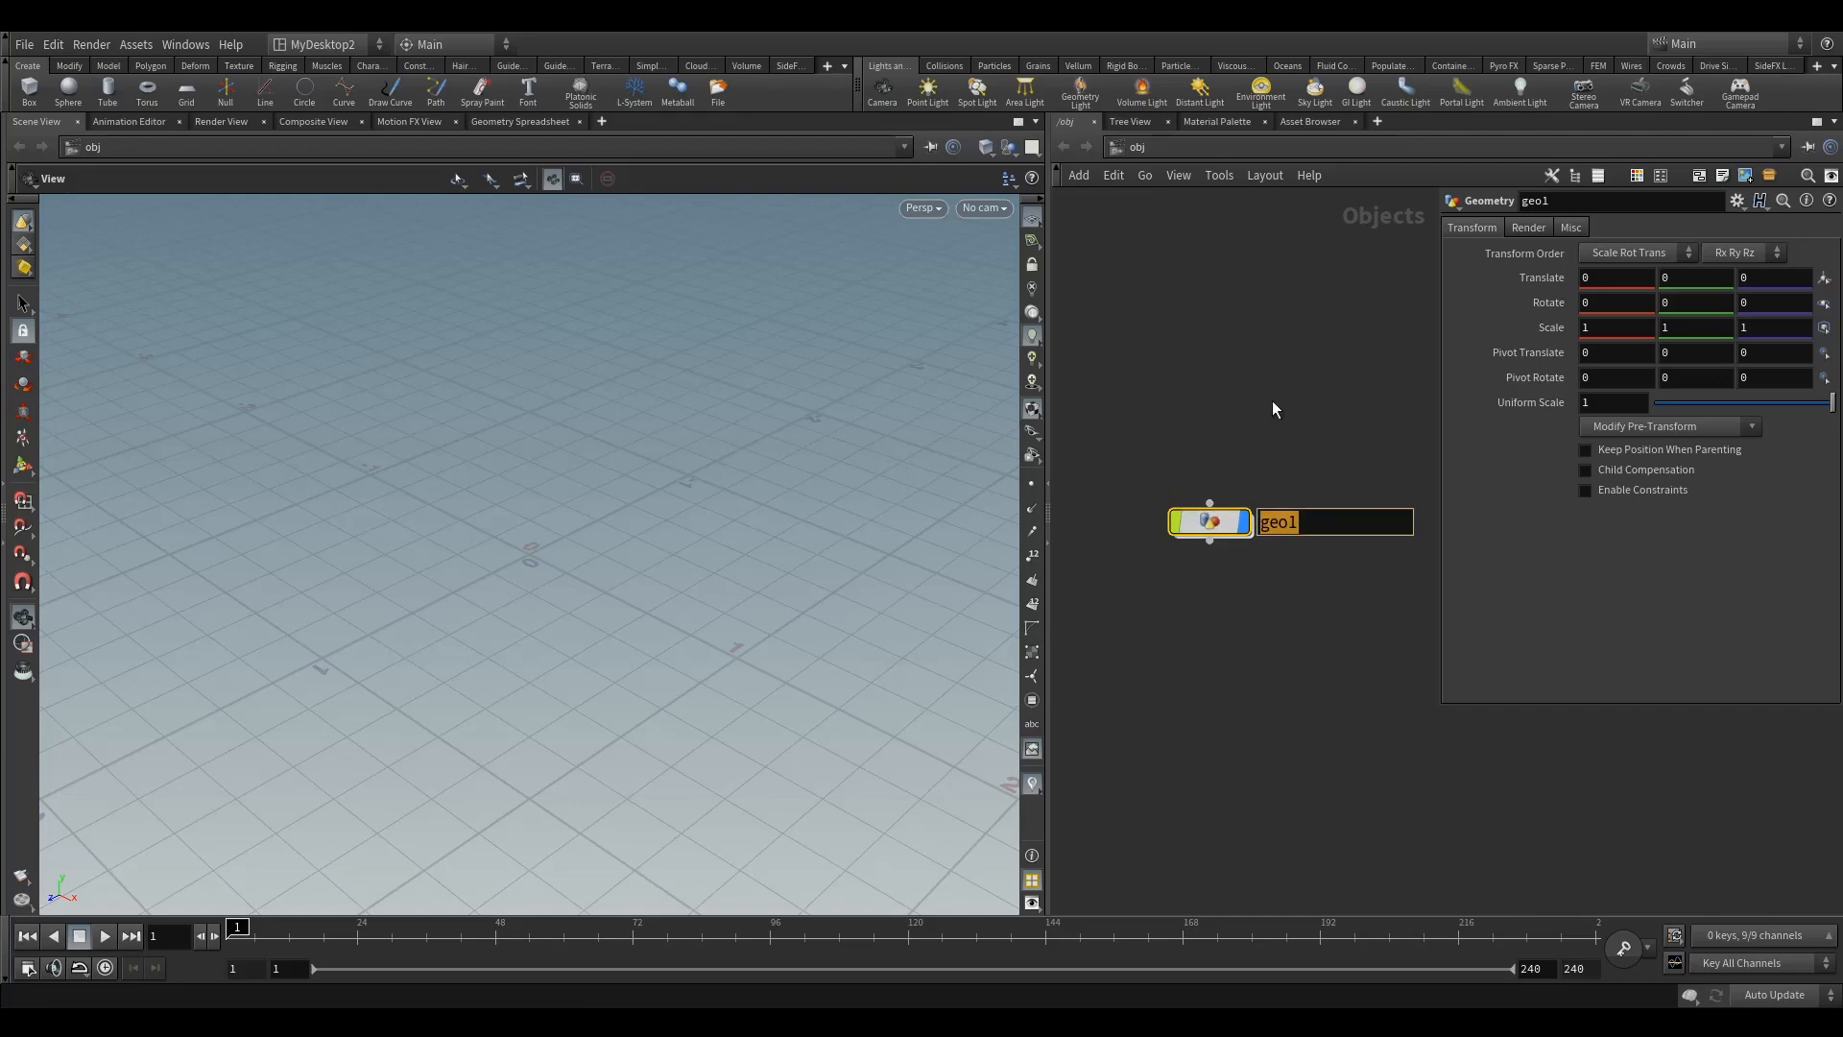
type("Bridge")
key("Return")
left_click_drag(1050, 508, 712, 512)
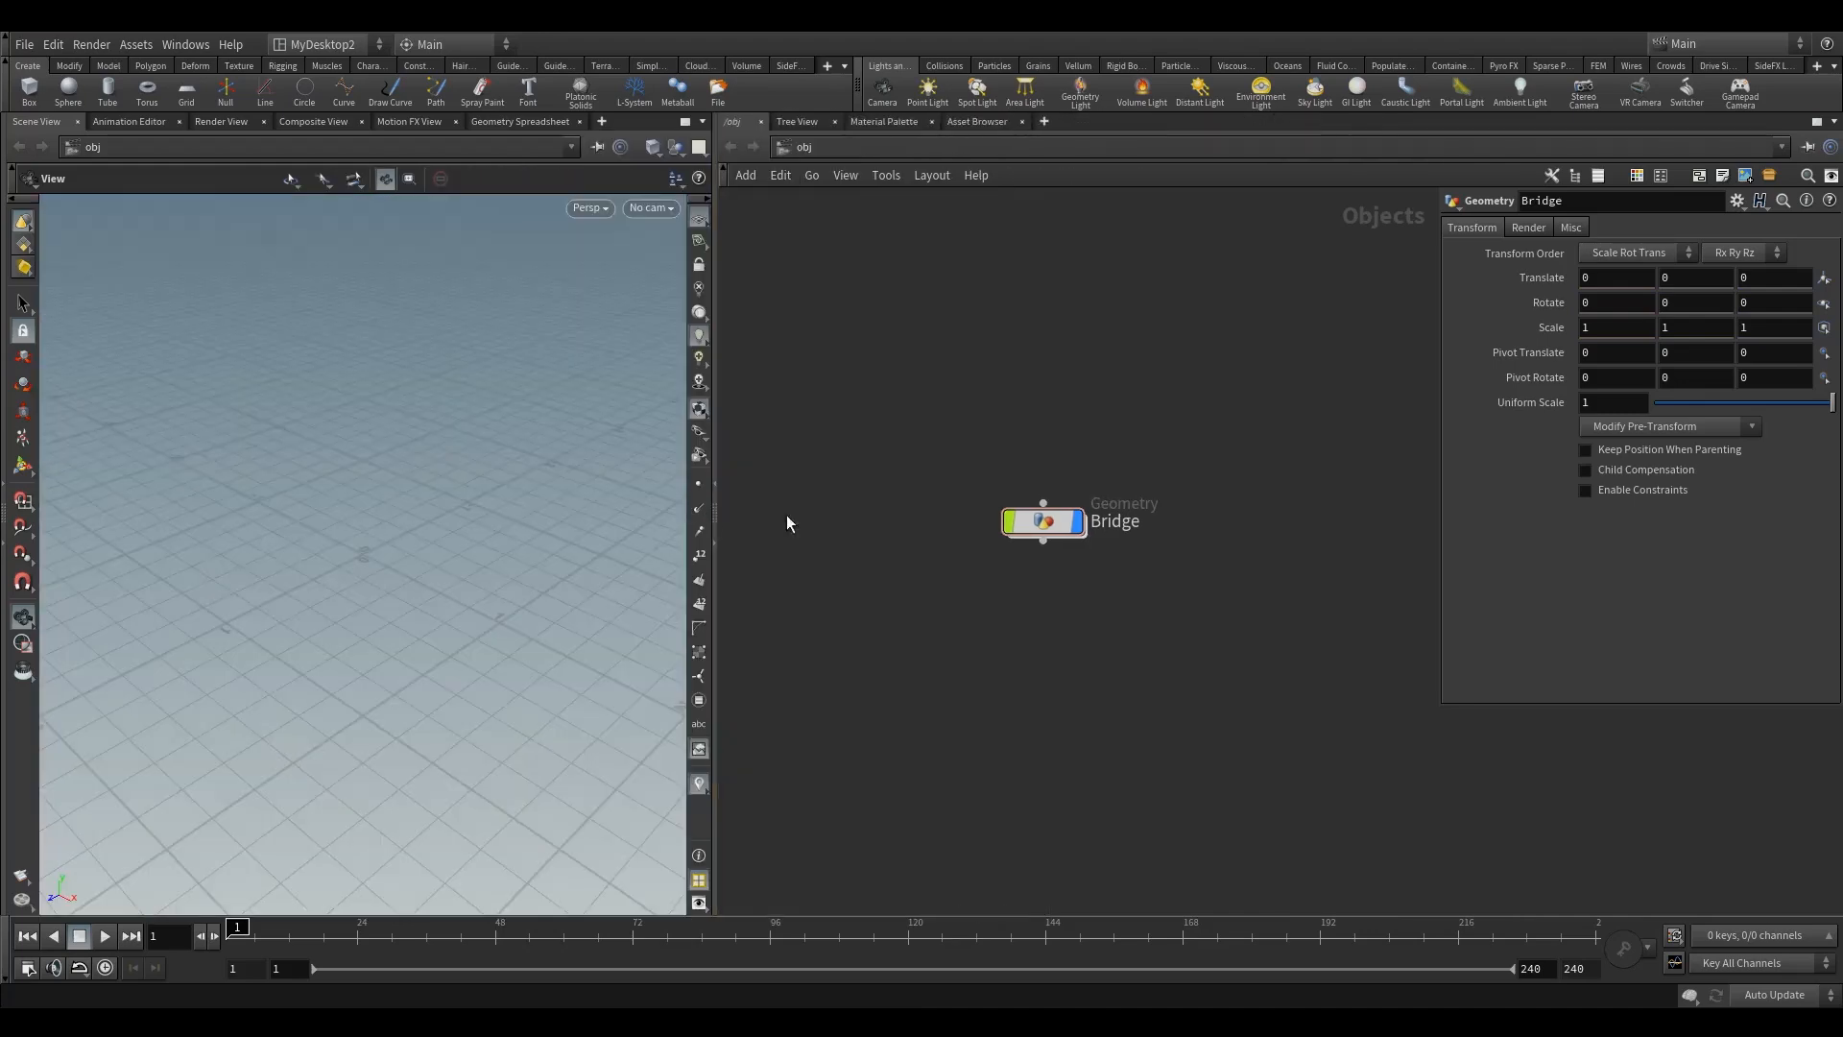
Go inside the Bridge node and add a File node to its empty geometry network.
double_click(1035, 520)
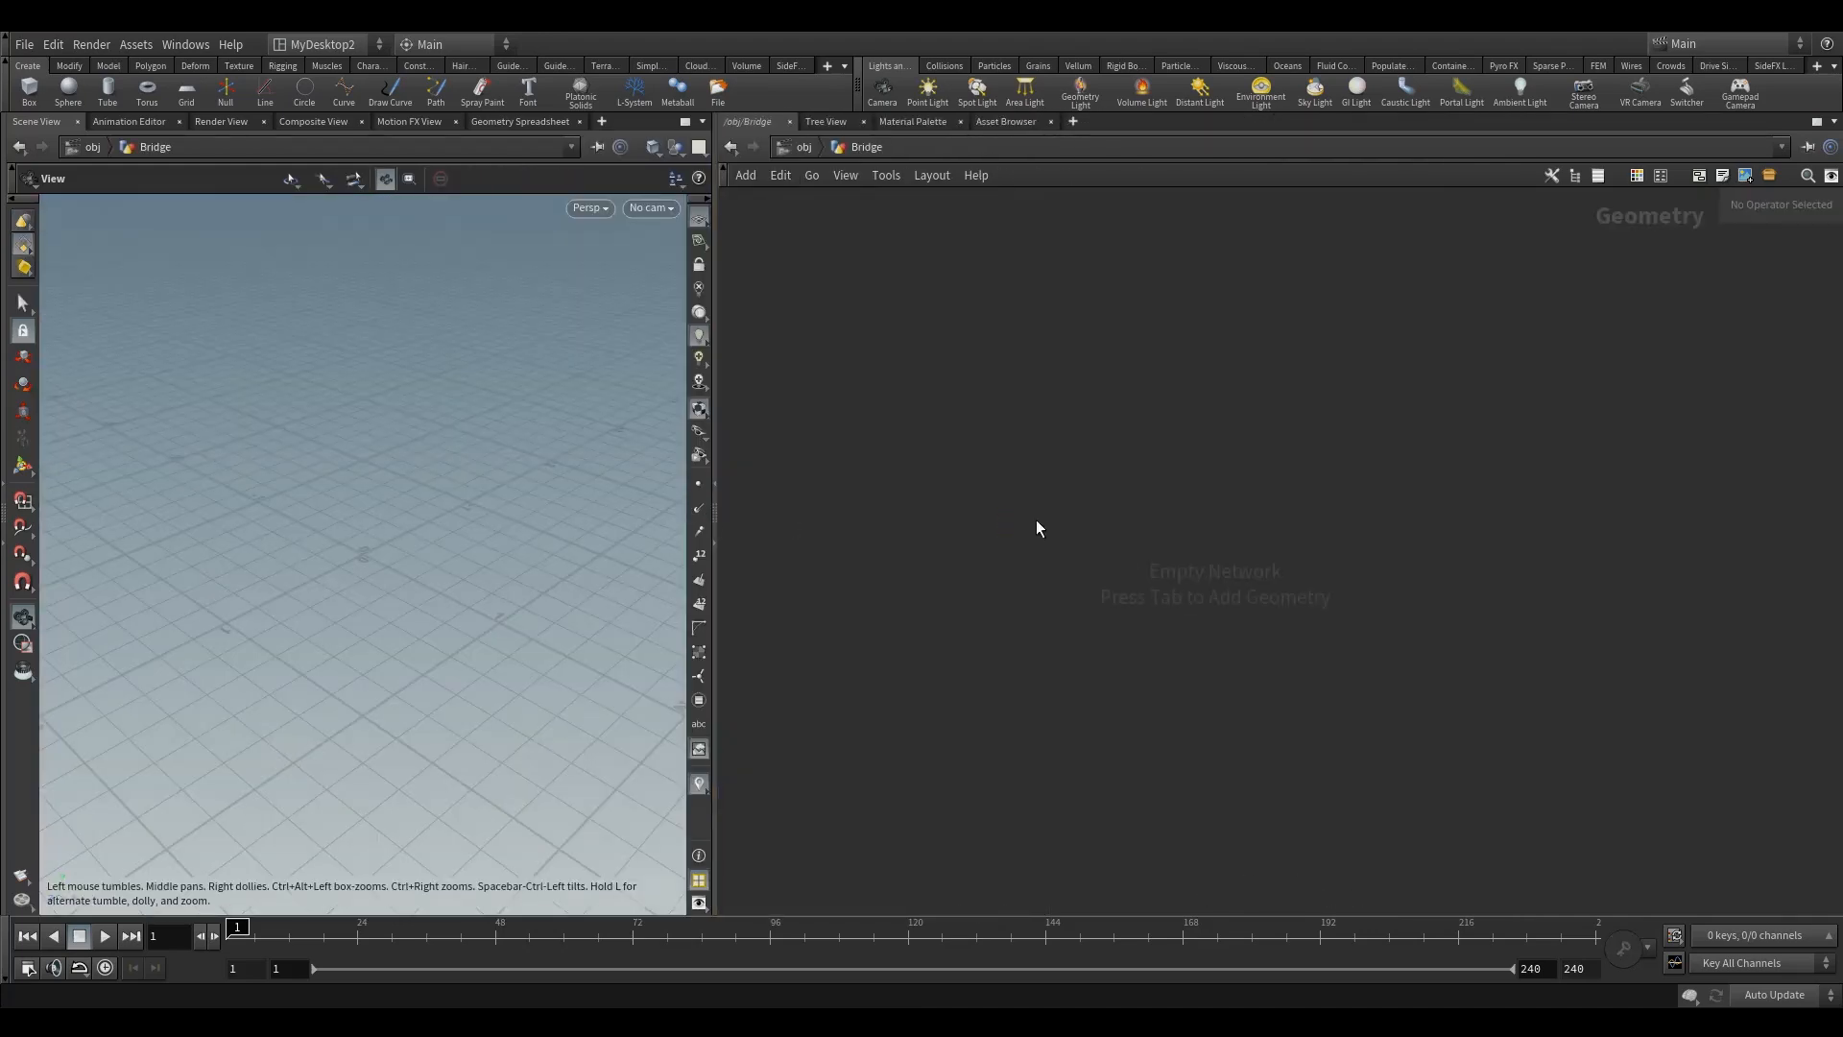
left_click(796, 146)
key("i")
key("Tab")
type("fil")
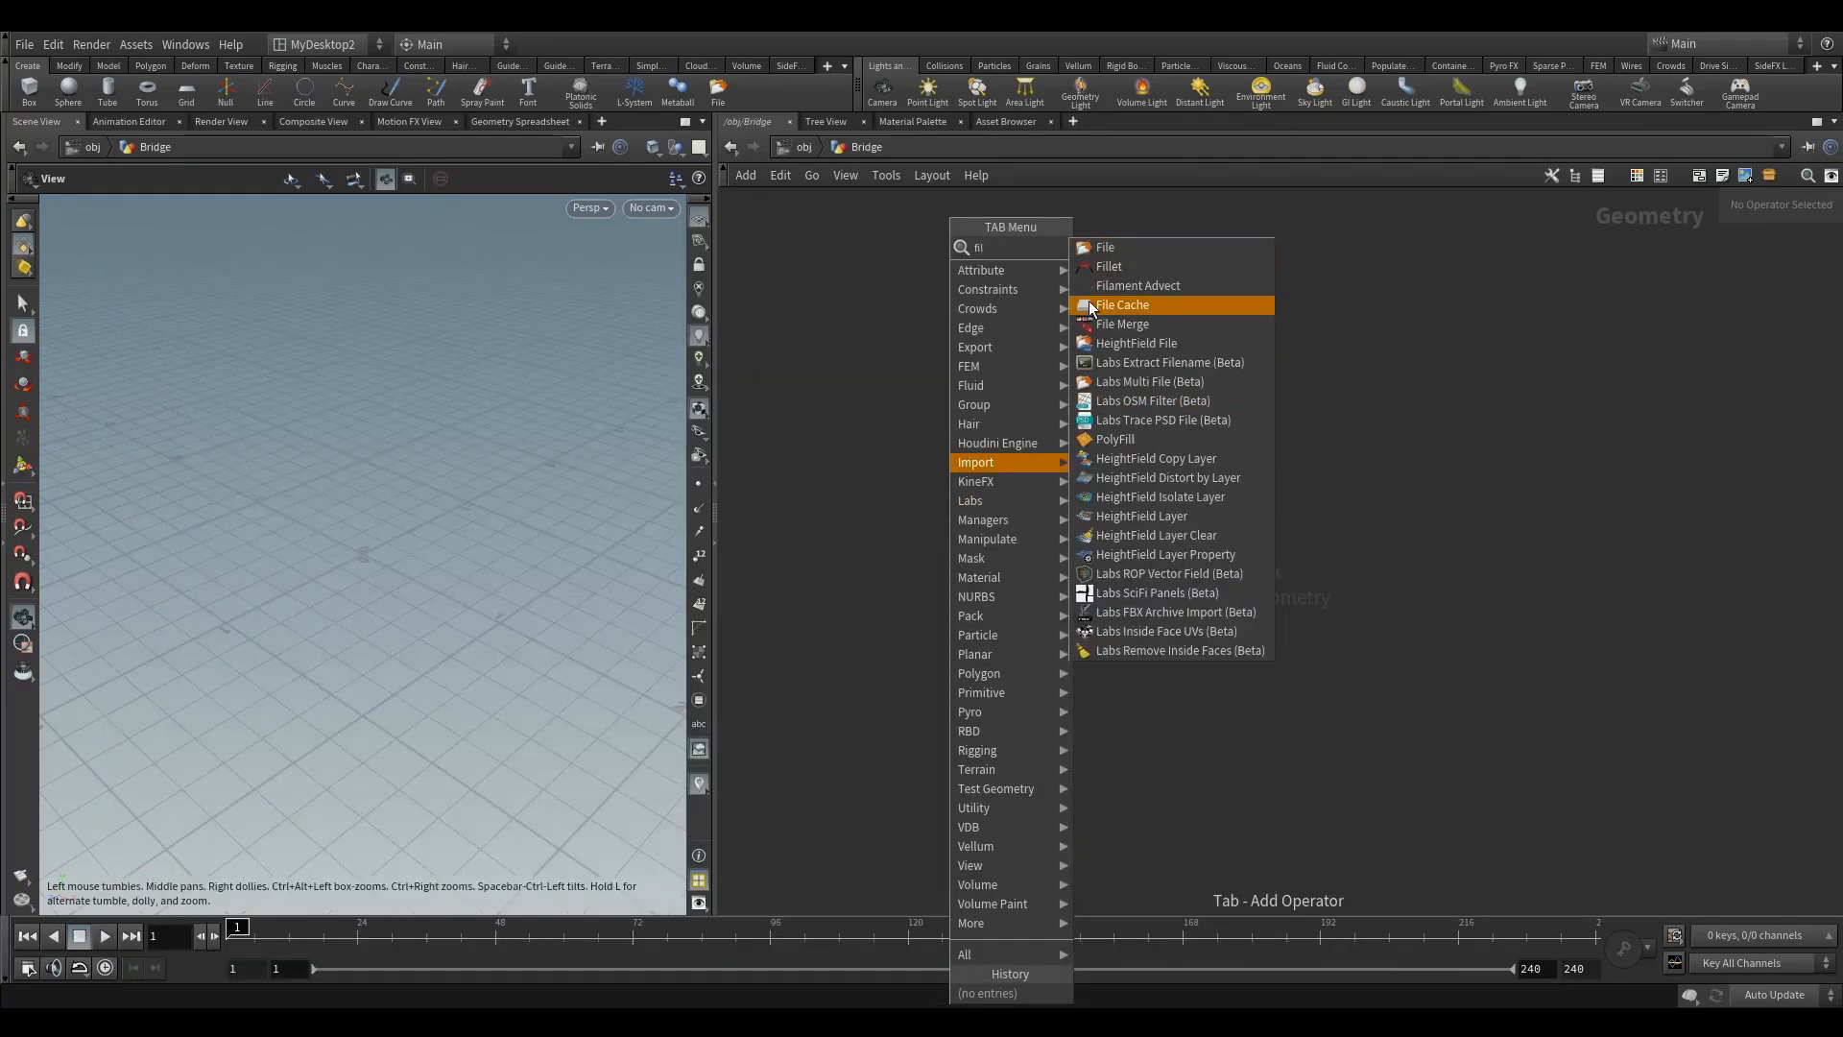
left_click(1105, 247)
left_click(1064, 407)
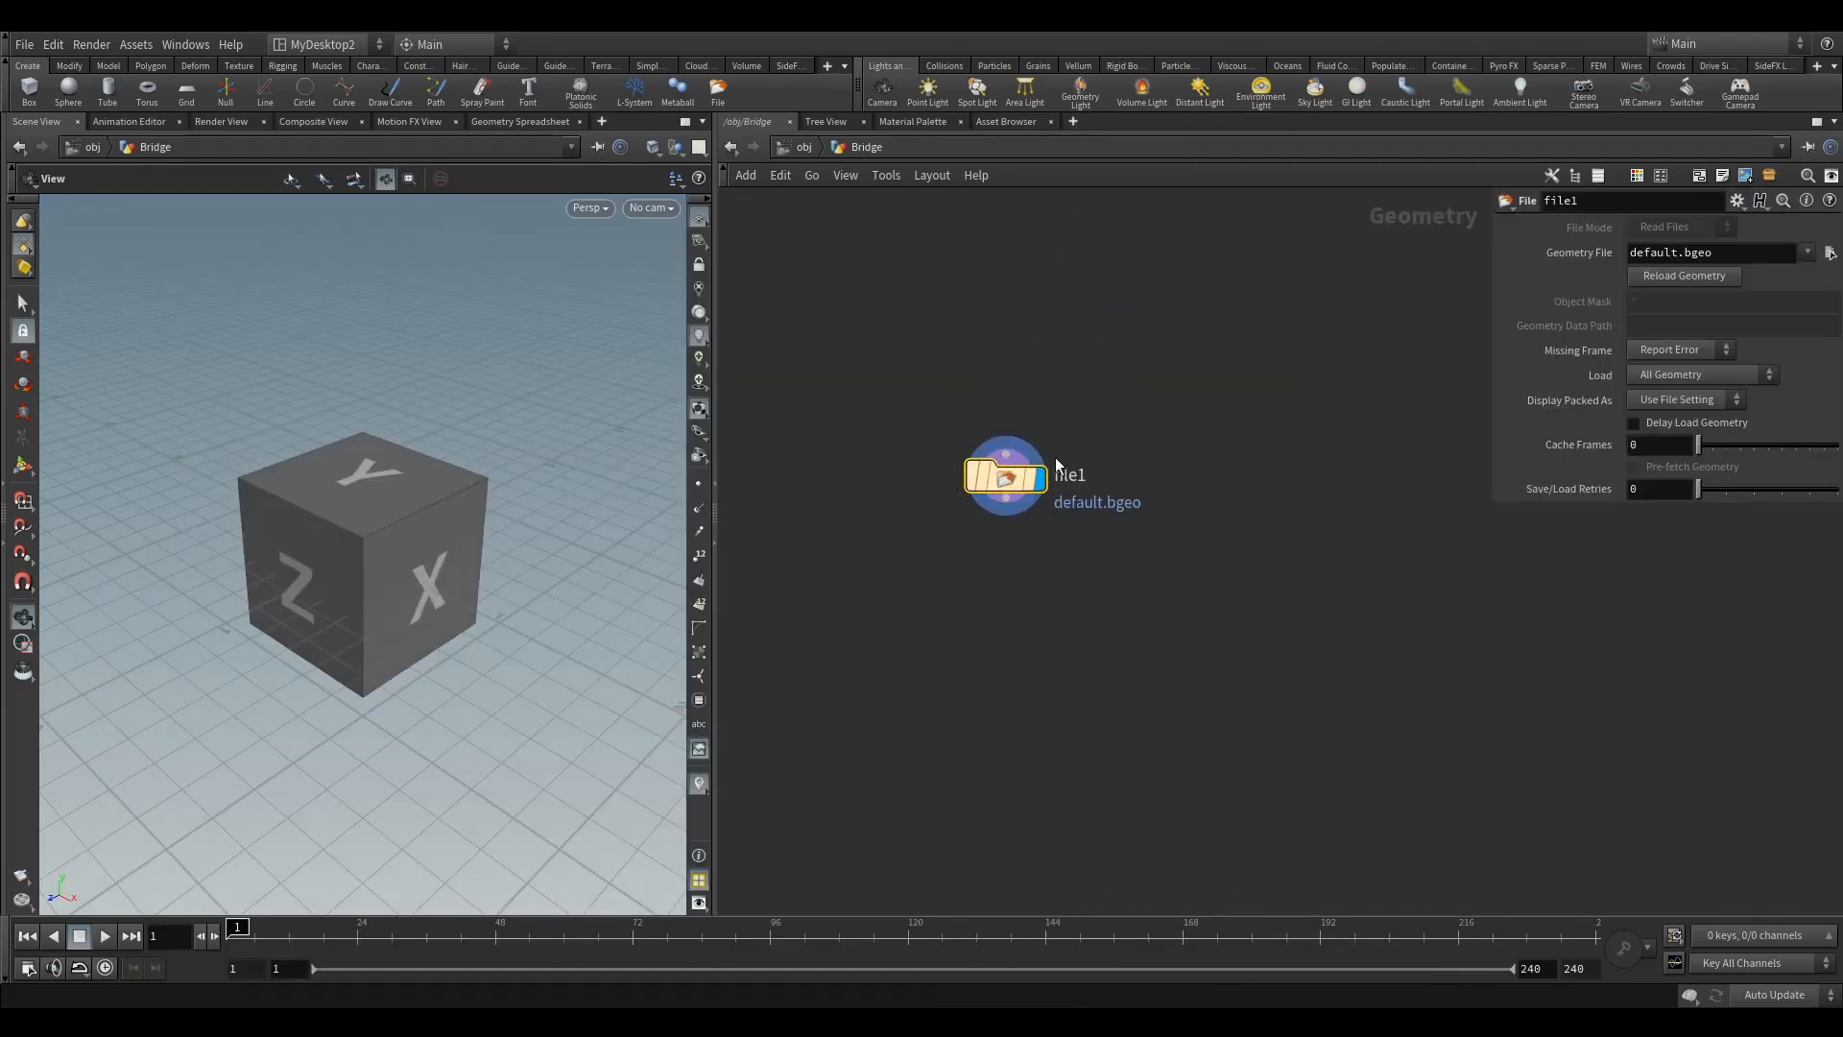
Load manhattan_bridge.fbx from the $HIP/fbx folder as the File node's geometry file.
left_click(1830, 252)
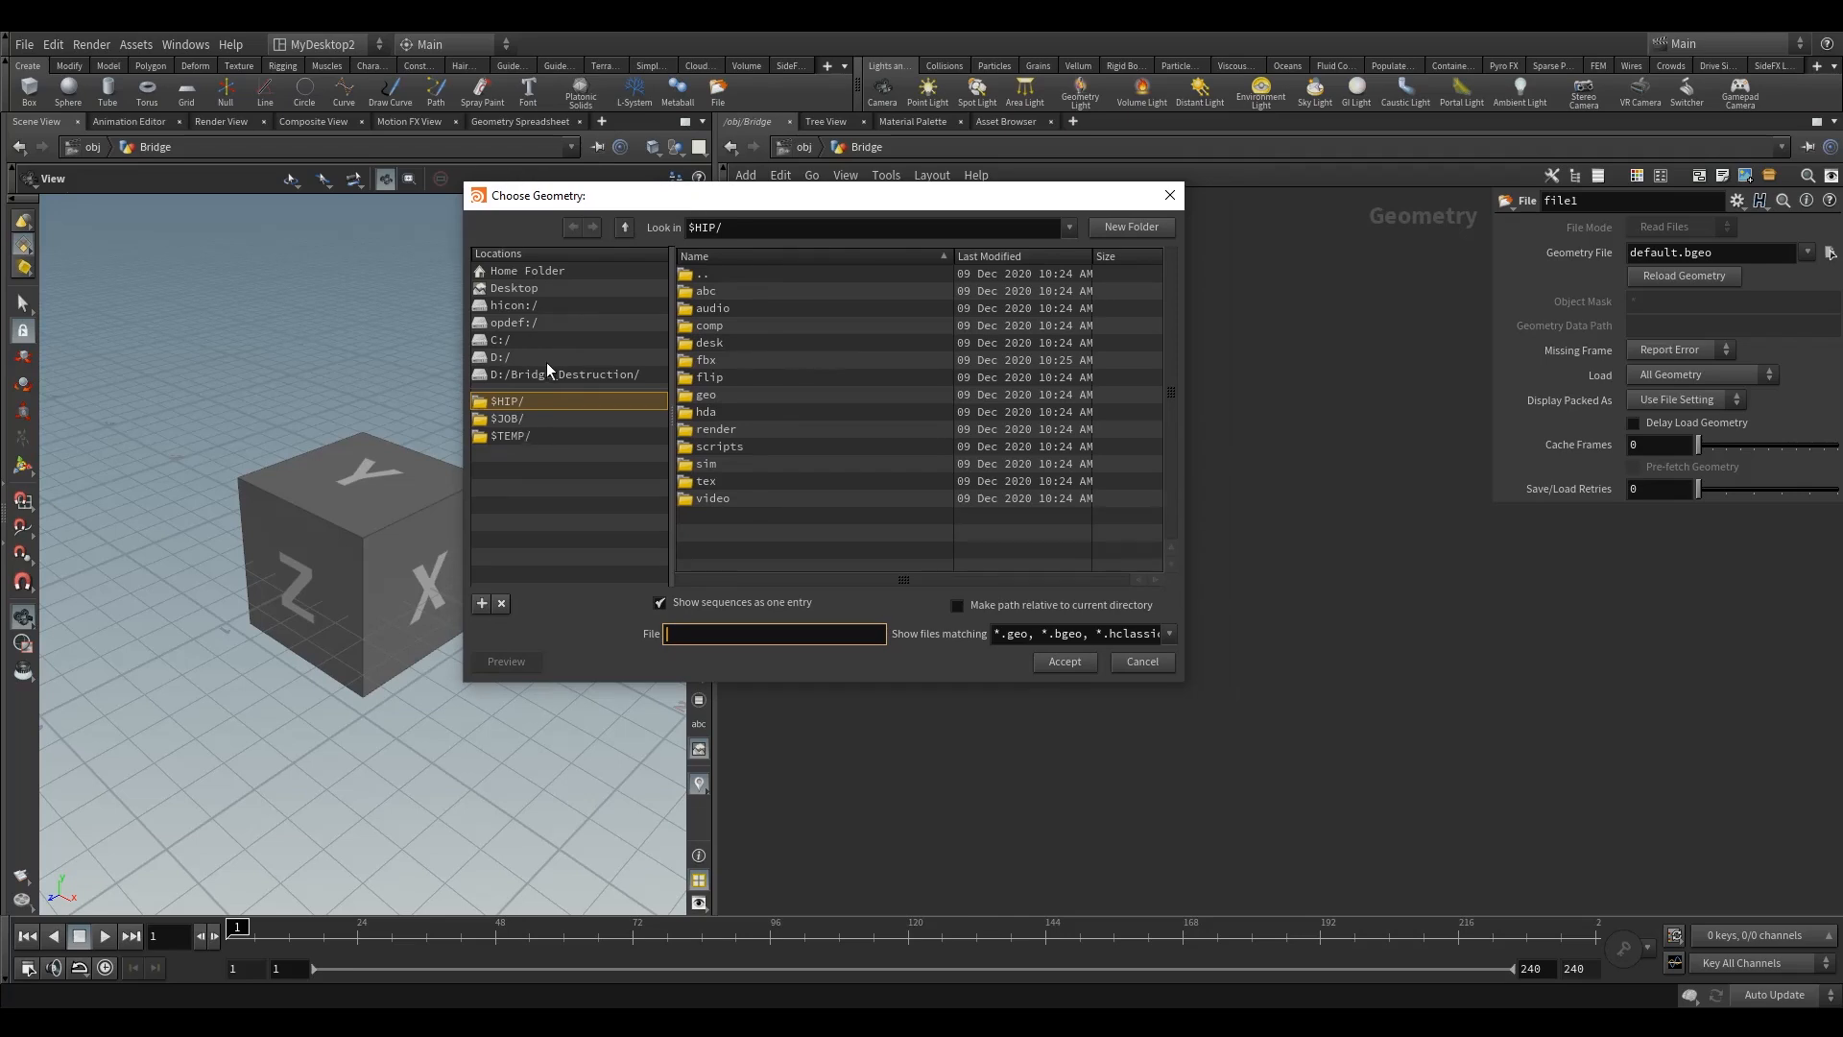
left_click(545, 403)
left_click(738, 446)
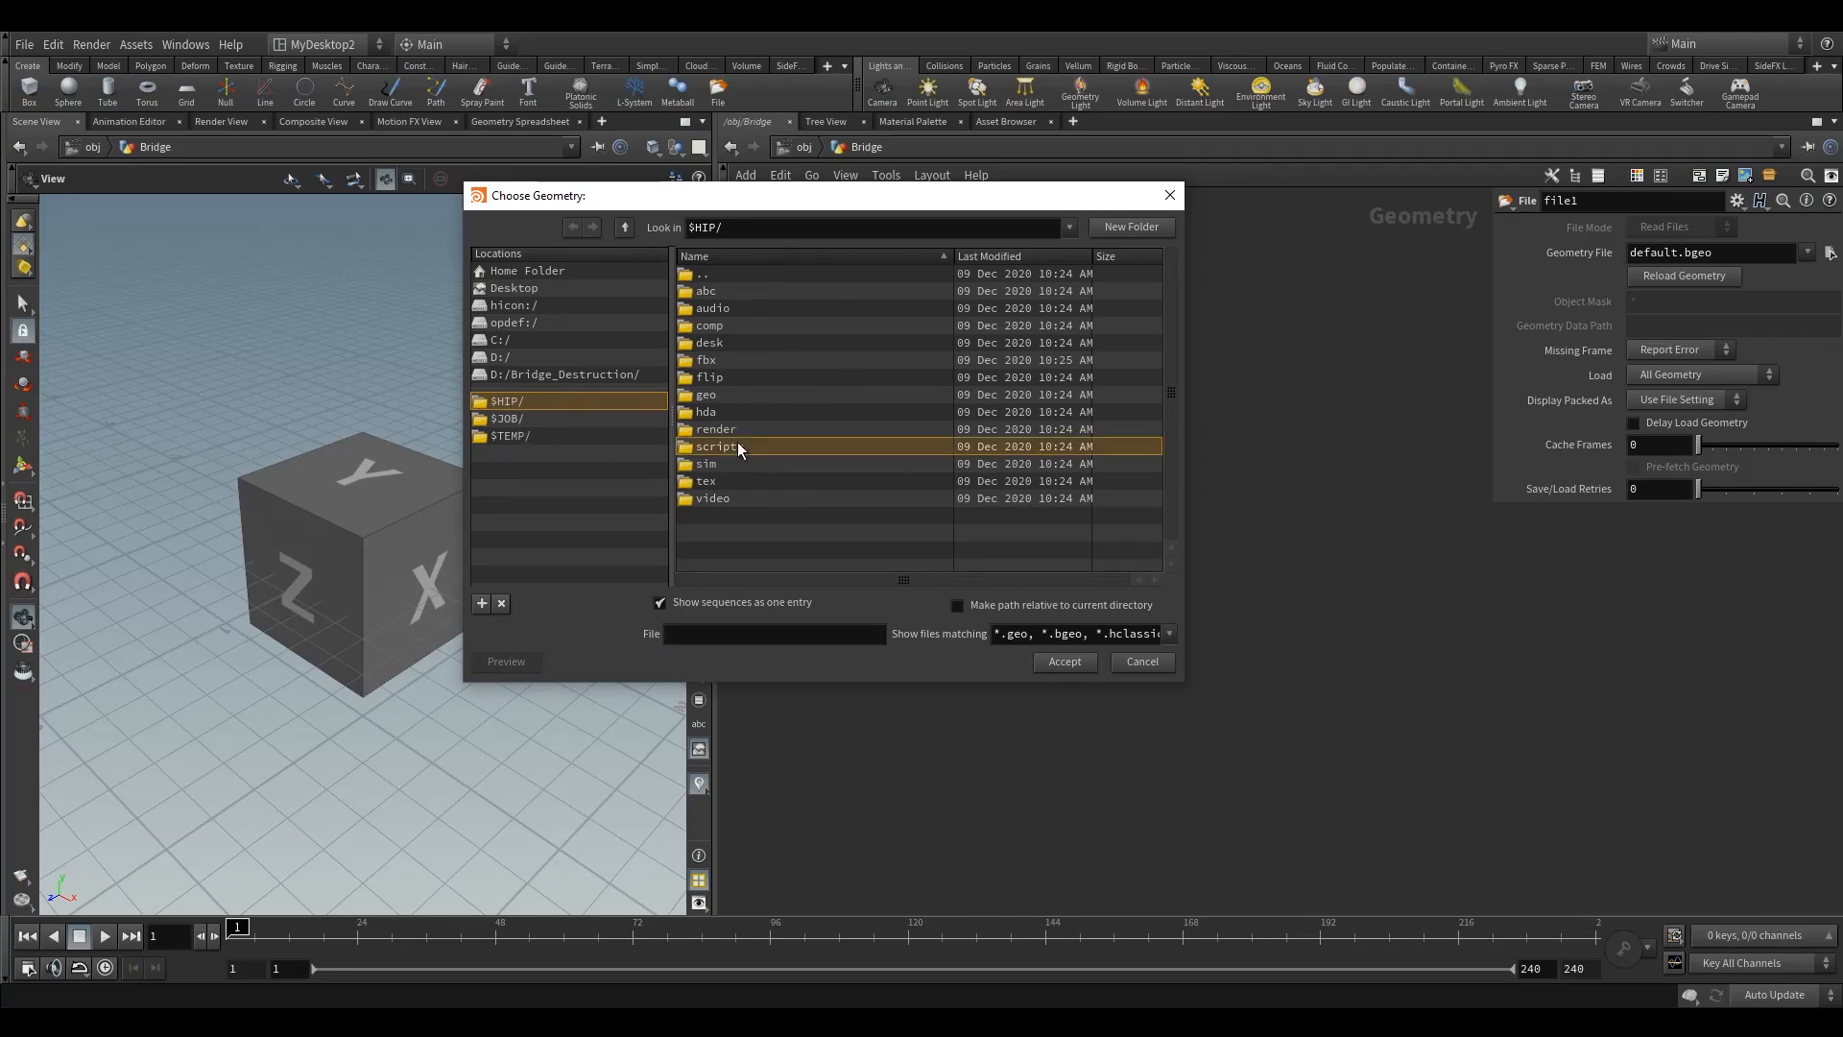
double_click(722, 358)
left_click(752, 291)
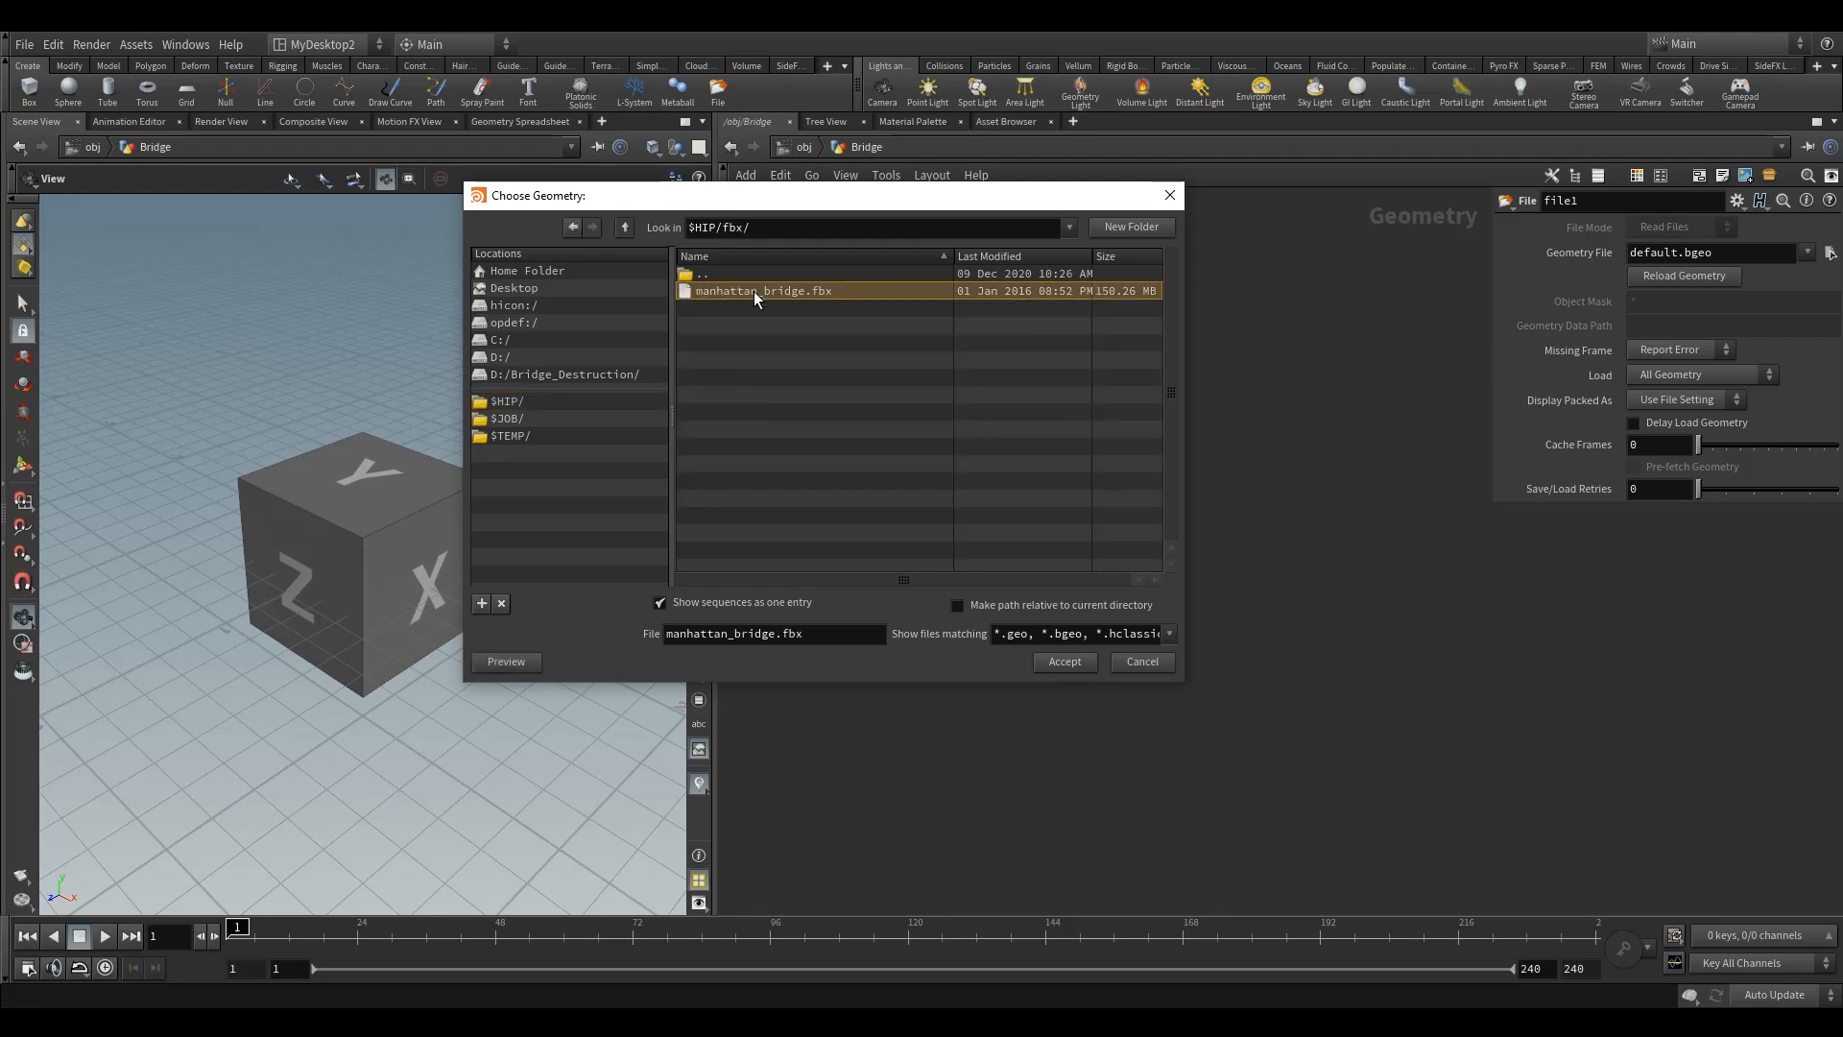
left_click(1071, 661)
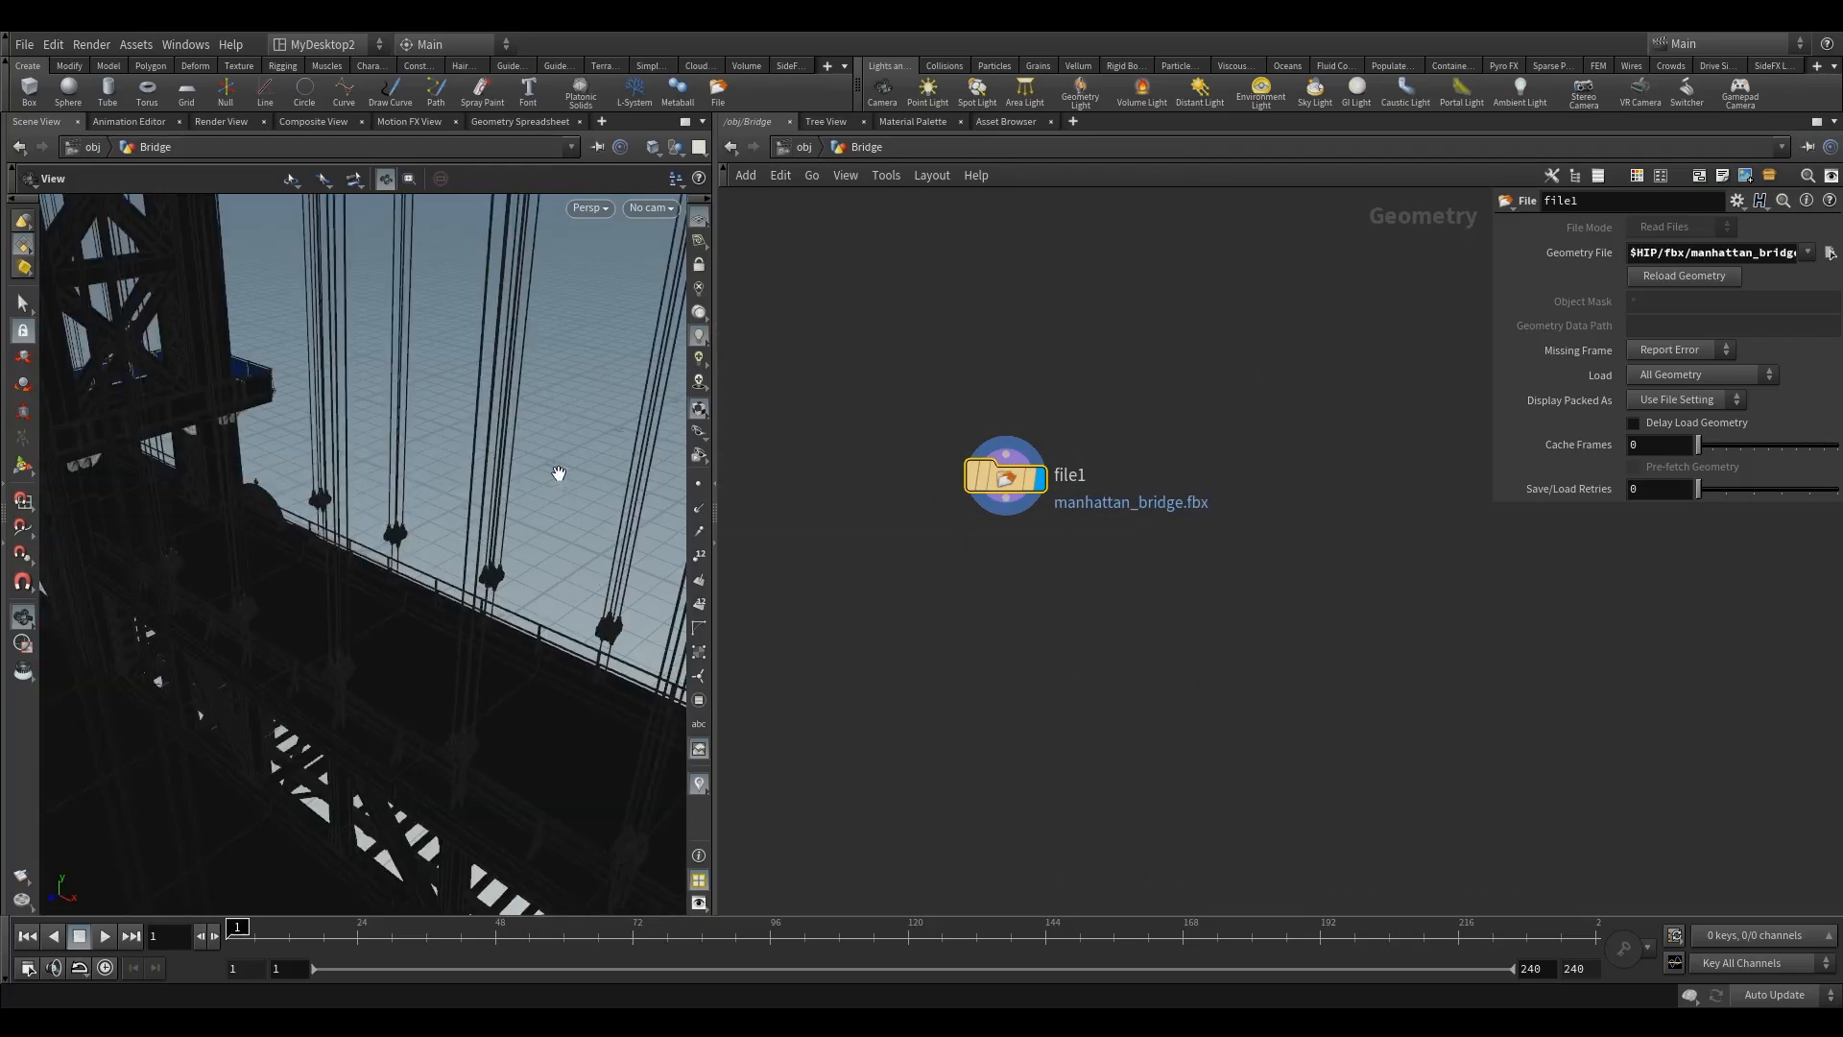
Frame the whole bridge, maximize the scene view and examine the model from the side.
key("h")
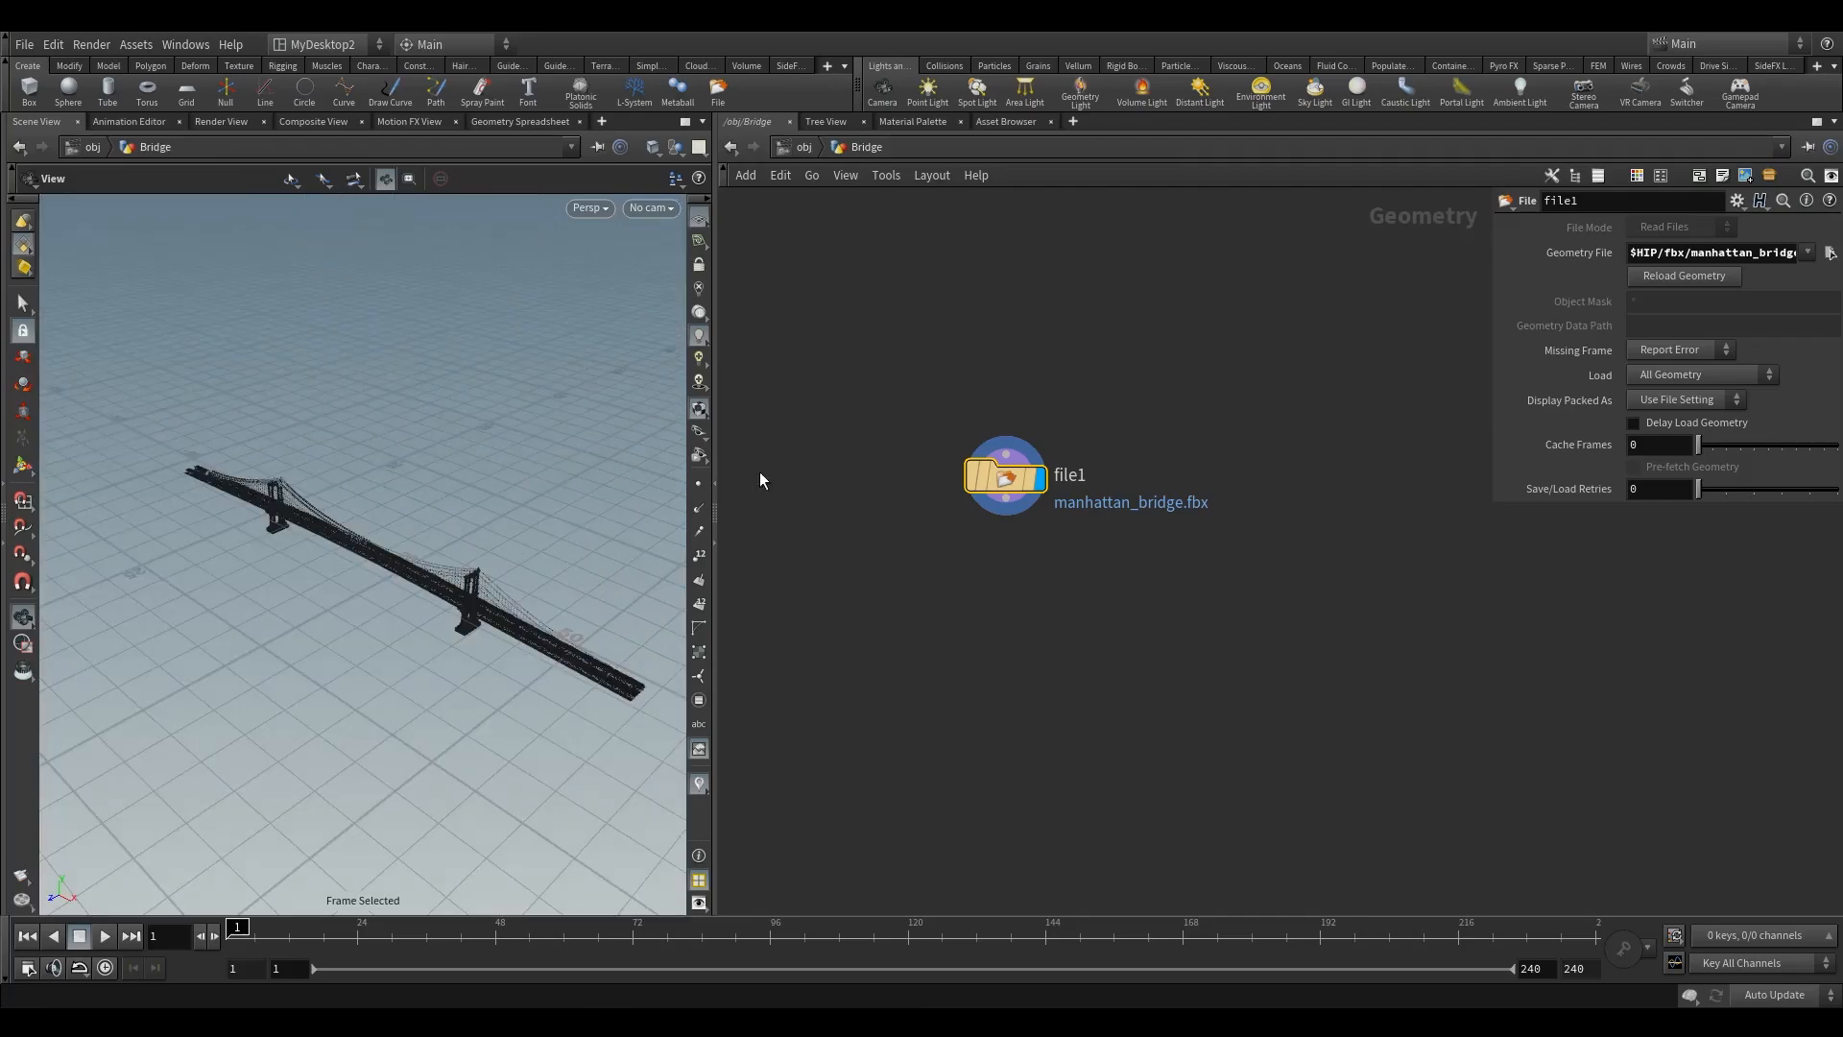
left_click(685, 121)
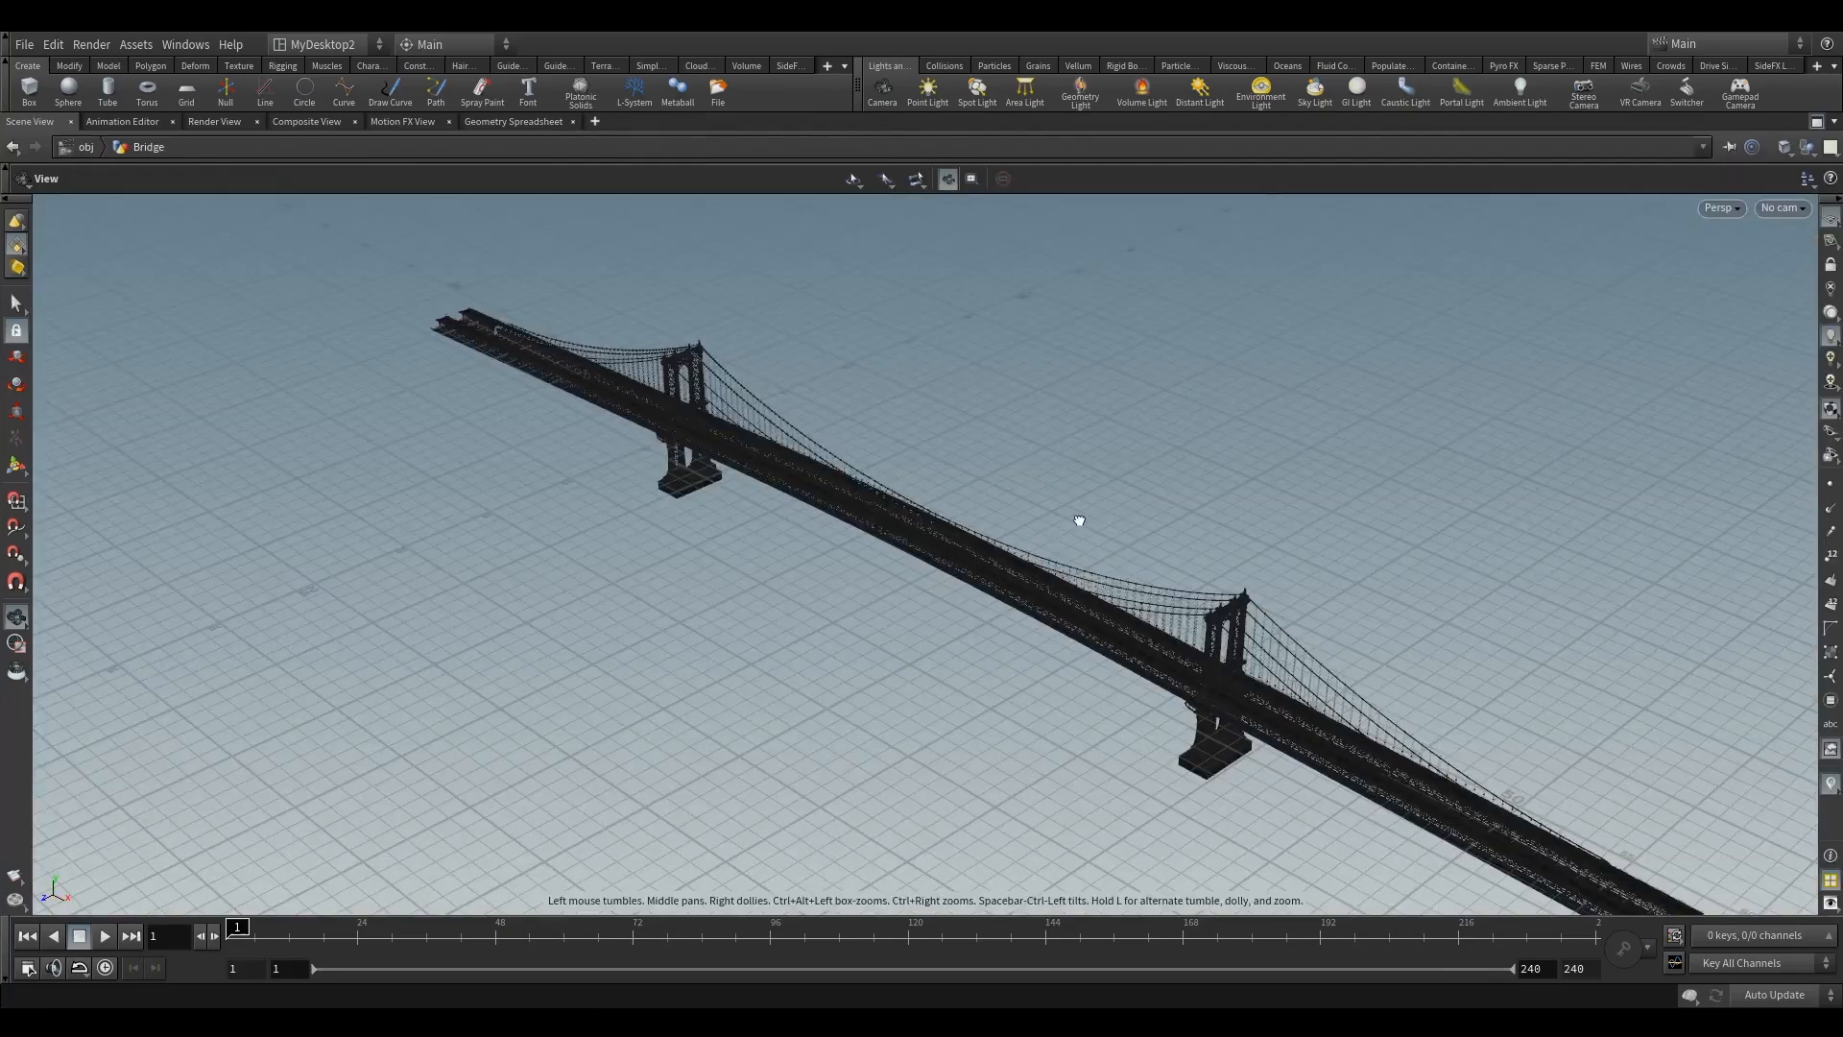
mouse_move(1103, 531)
left_mouse_down()
mouse_move(1166, 538)
mouse_move(1116, 562)
left_mouse_up()
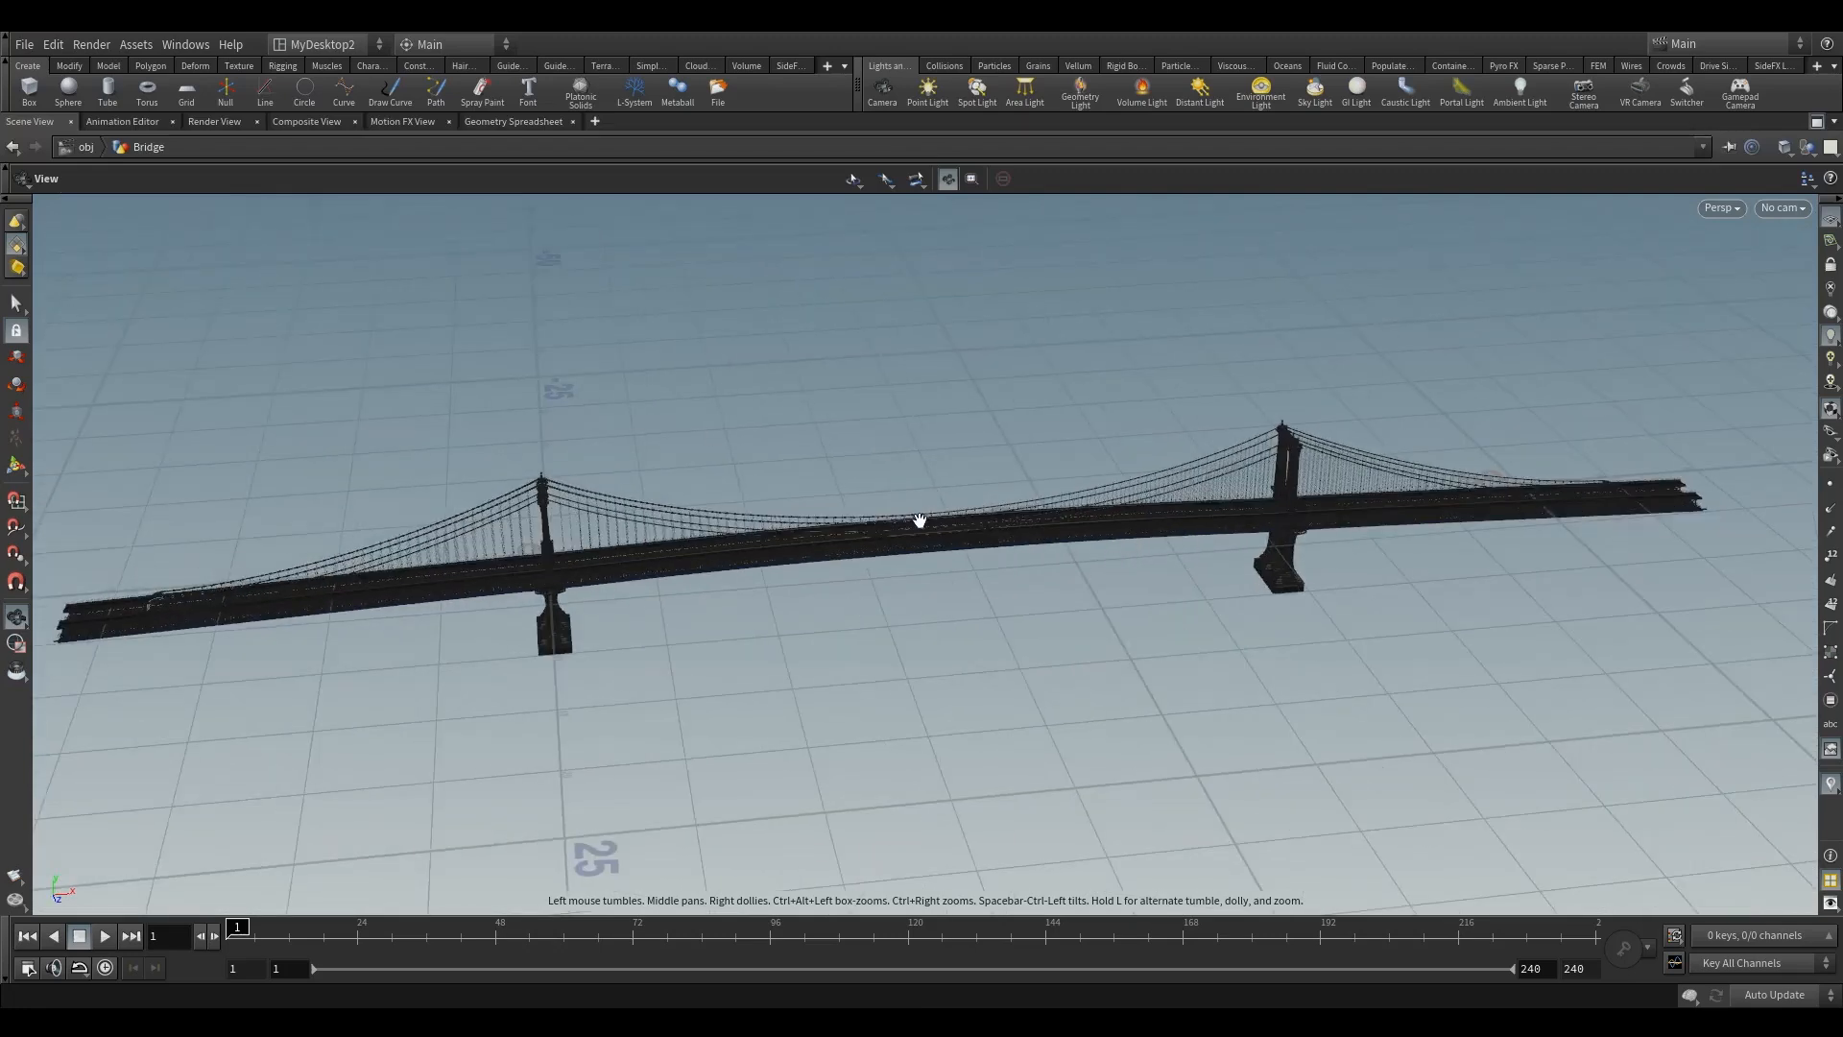